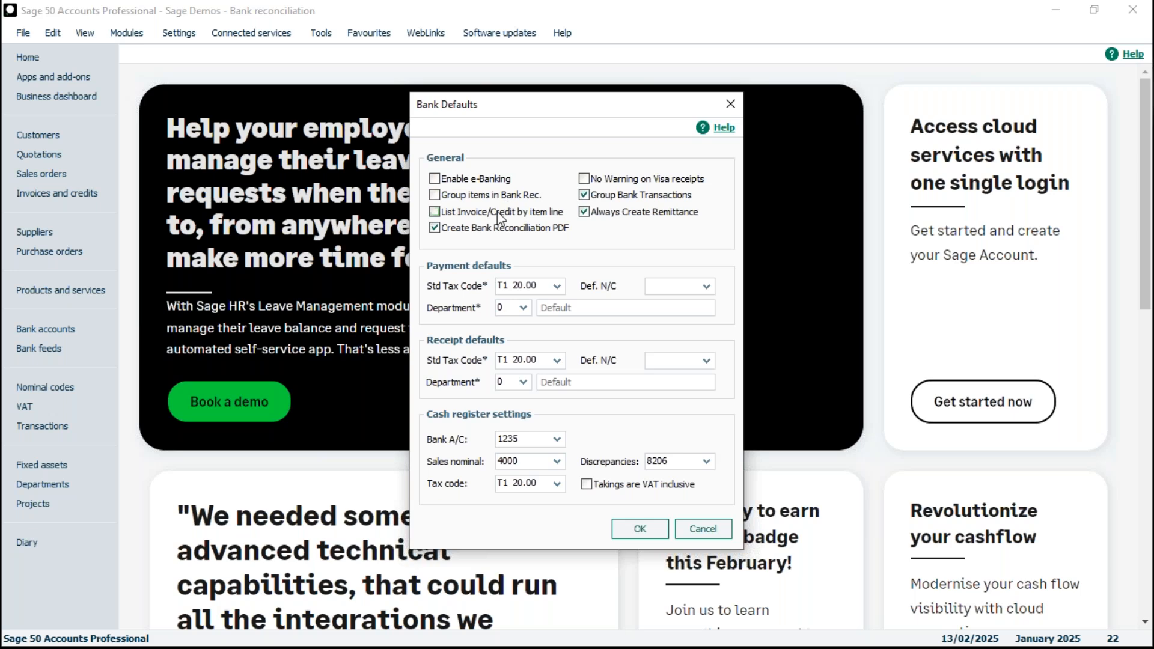
Accept the bank defaults, then mark the Bank Deposit Account record as No Bank Reconciliation and save it.
left_click(640, 530)
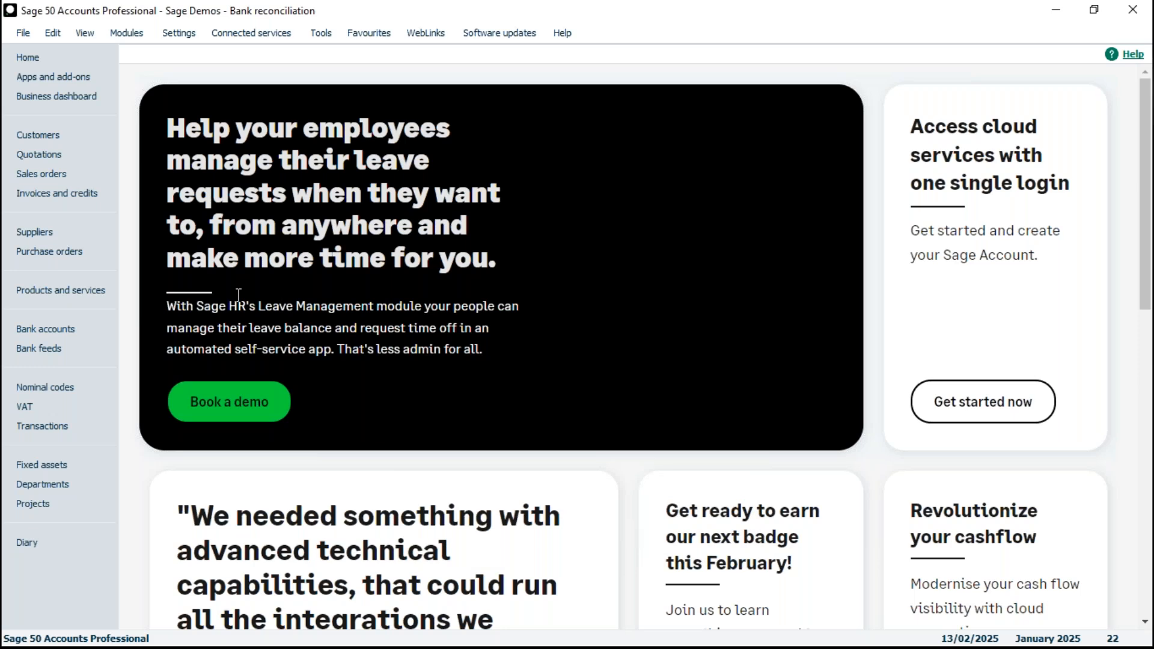
left_click(49, 329)
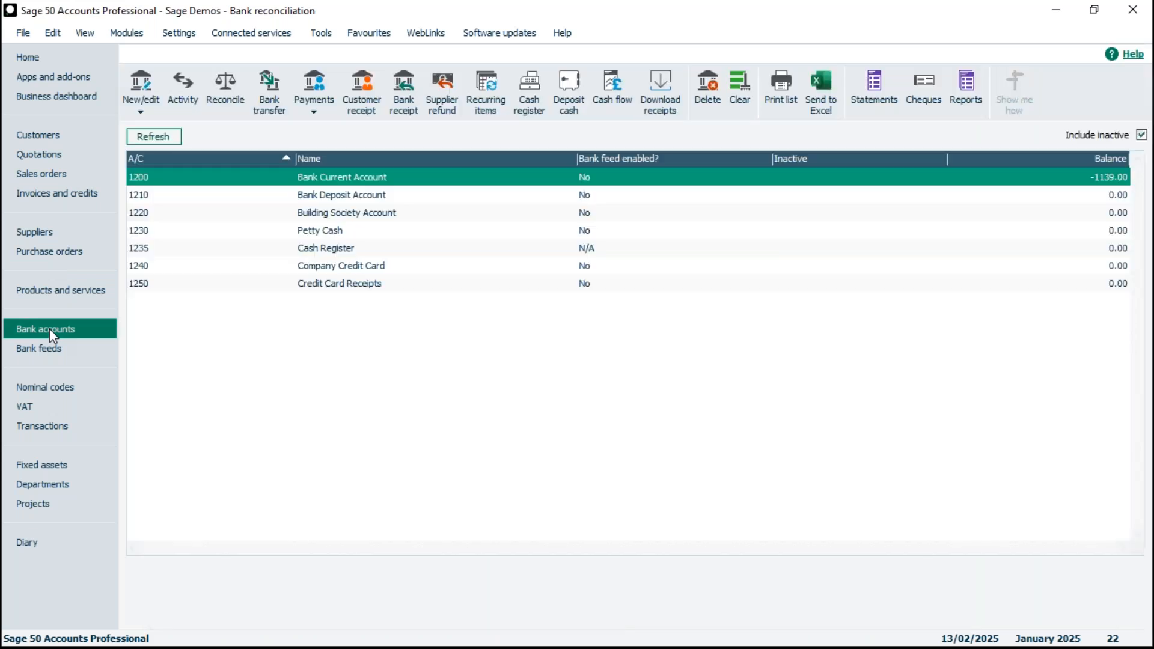
left_click(325, 198)
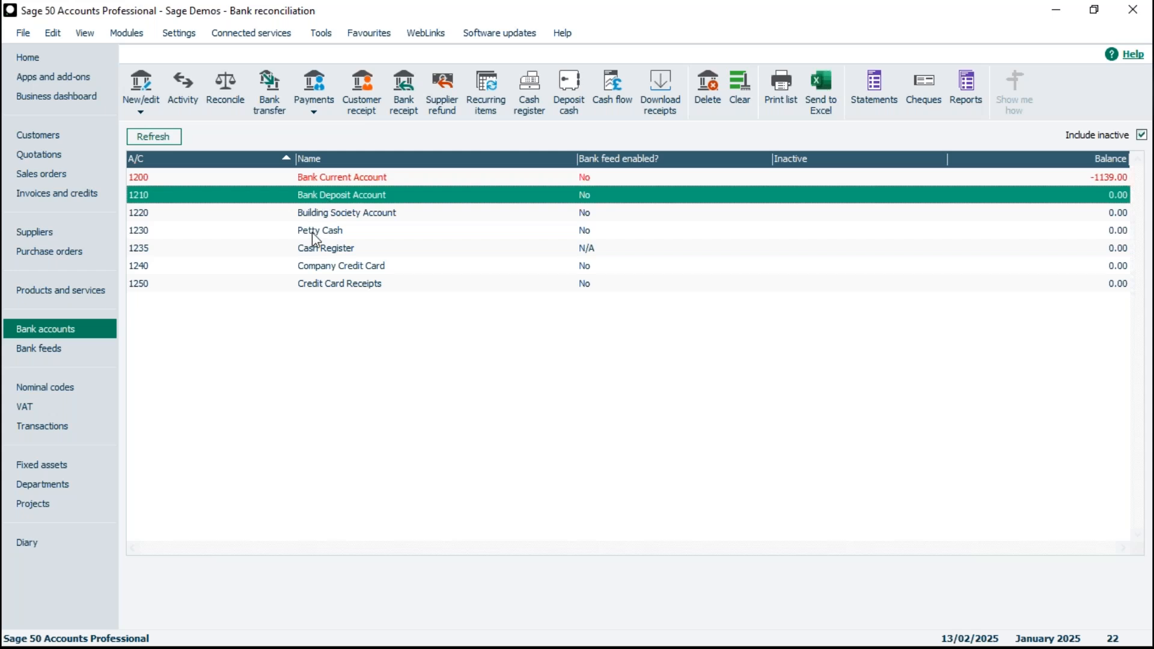
double_click(331, 195)
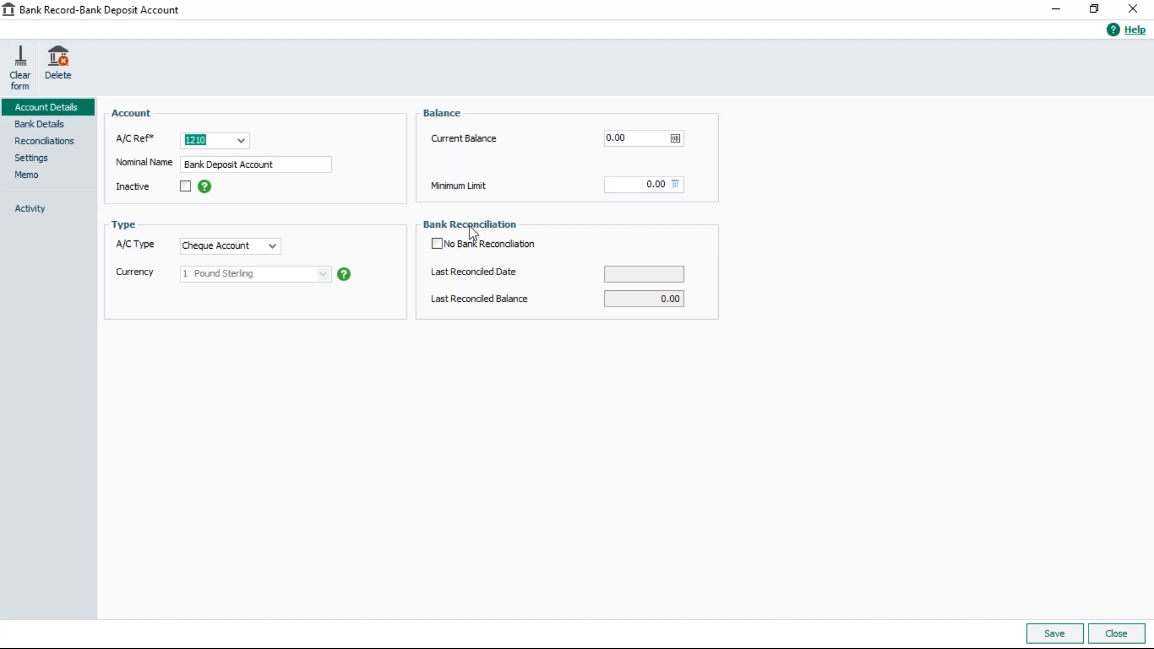
left_click(436, 245)
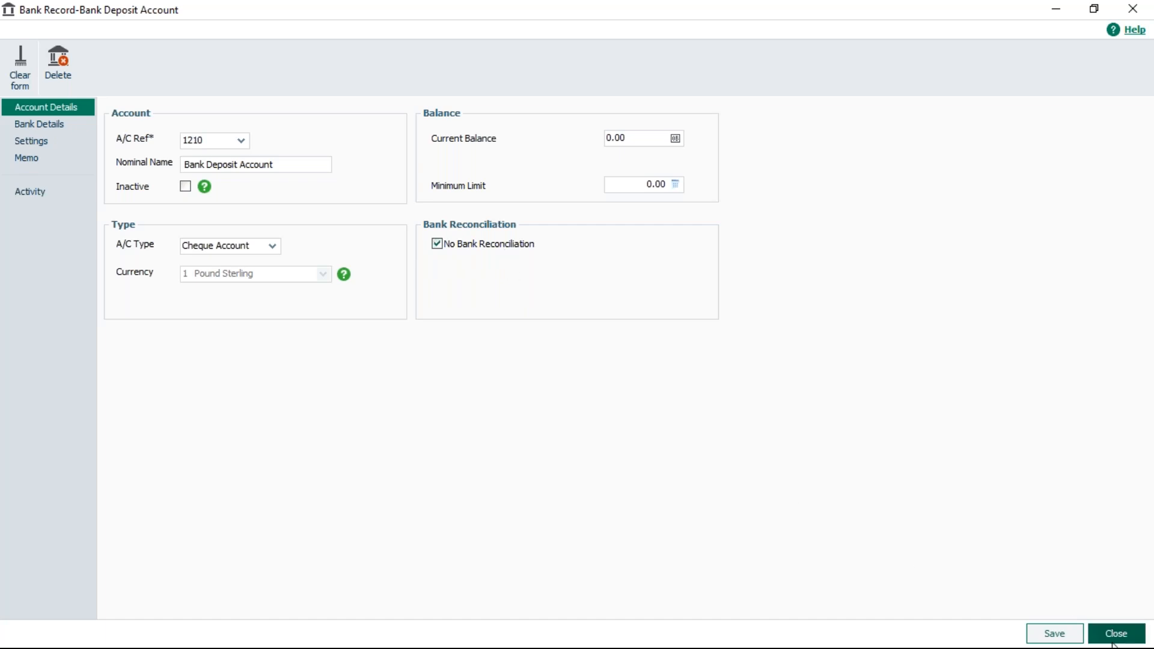
left_click(1052, 641)
left_click(1114, 636)
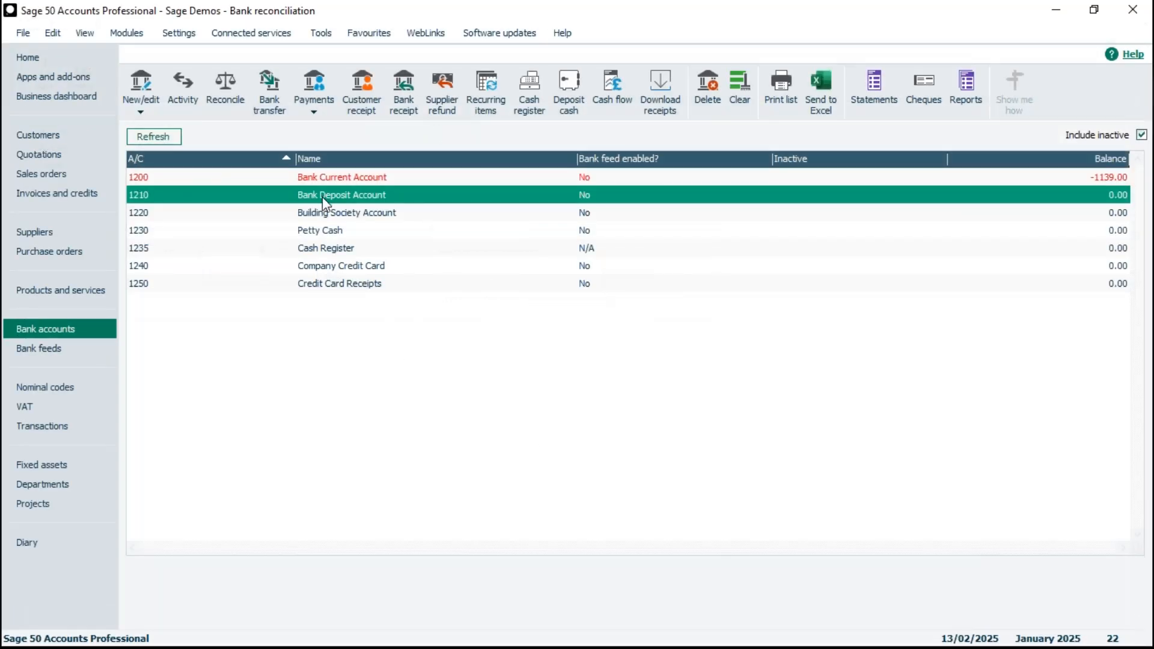
Check whether a bank reconciliation can be started for the Bank Deposit Account and for the Bank Current Account.
left_click(225, 89)
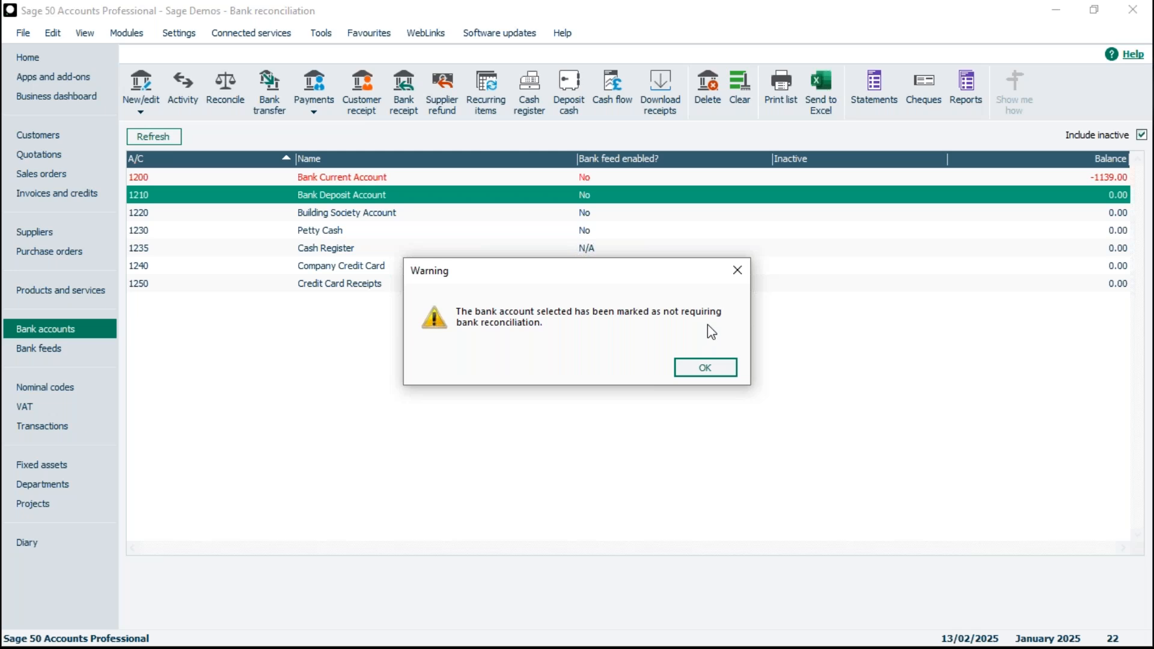
left_click(707, 370)
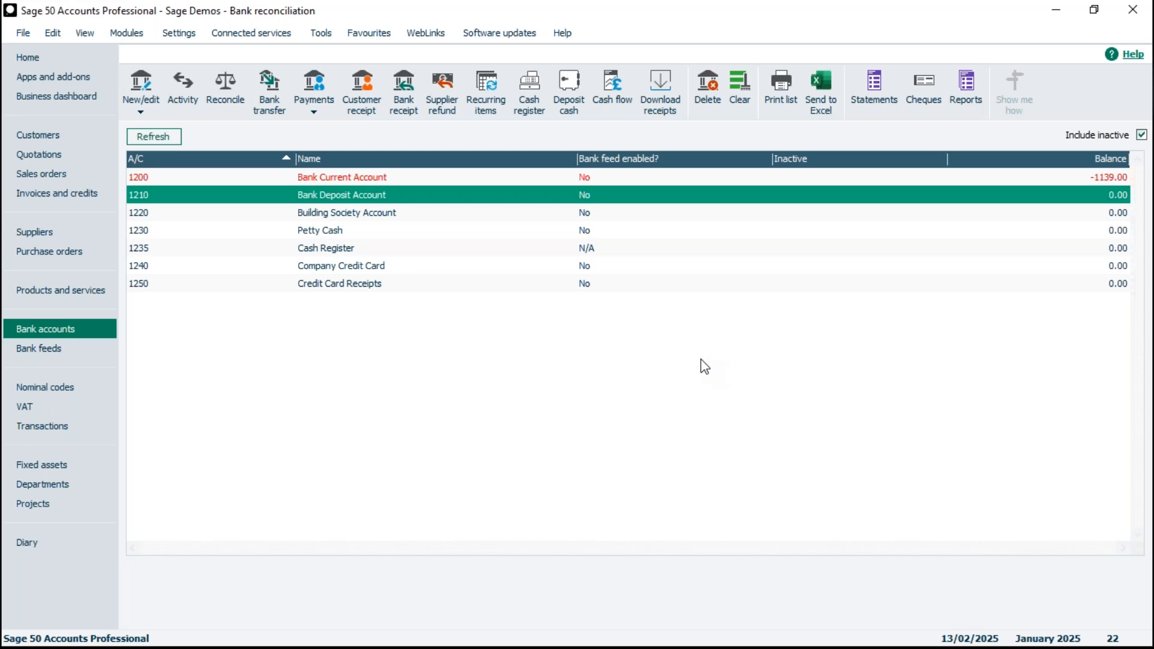
left_click(347, 176)
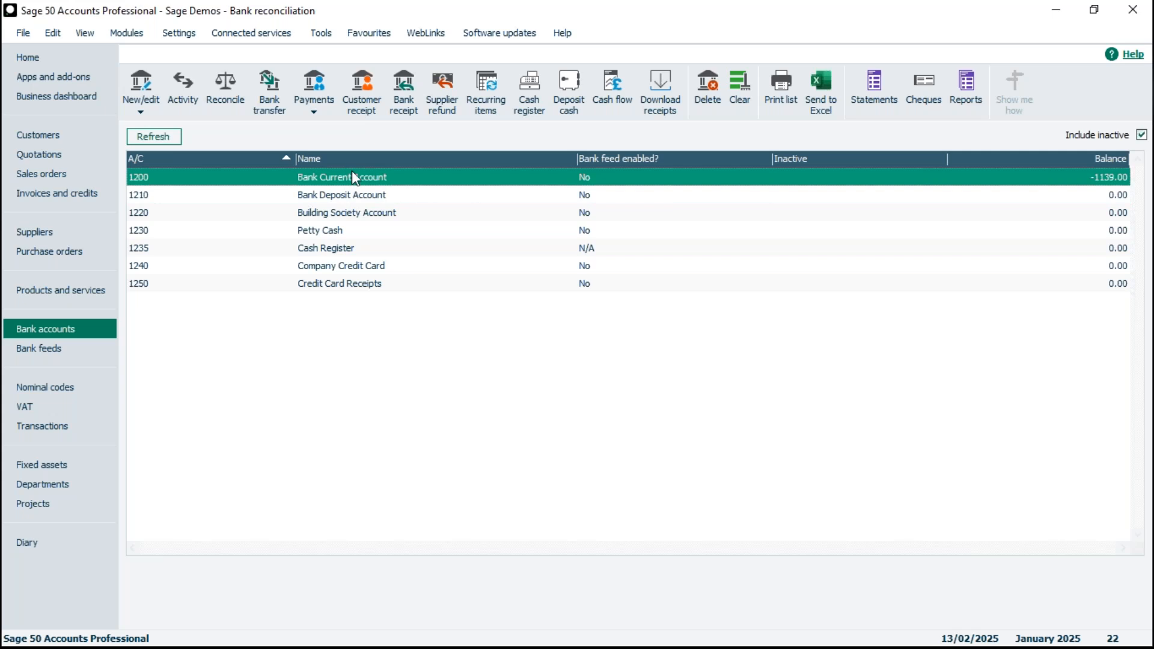
left_click(232, 85)
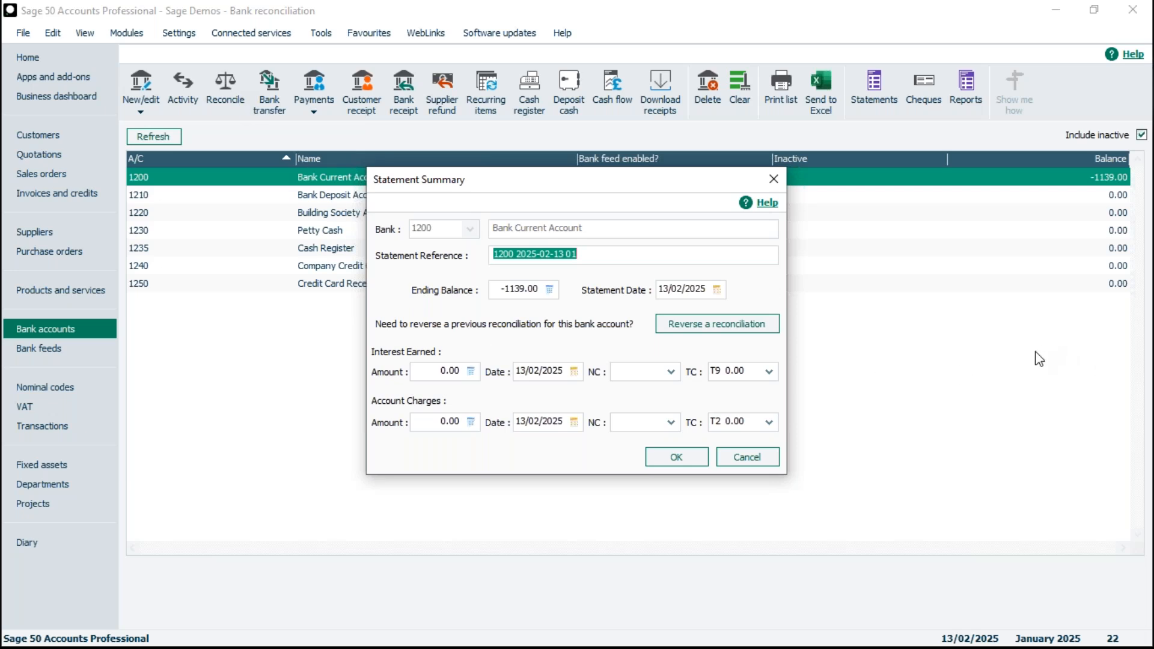
left_click(748, 459)
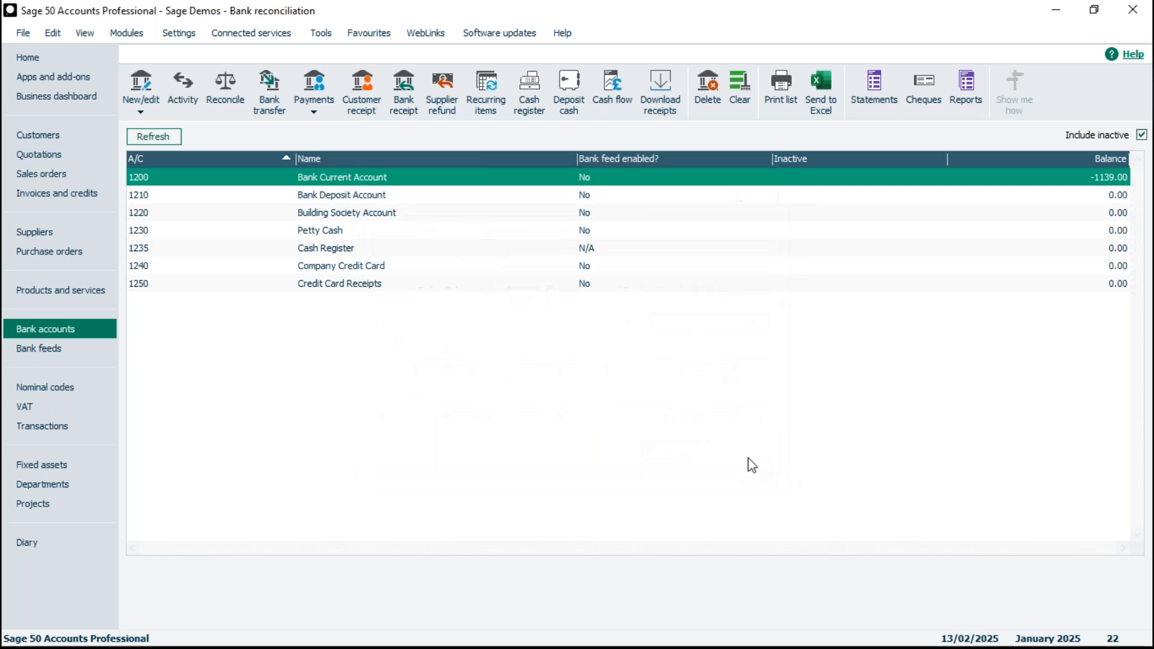
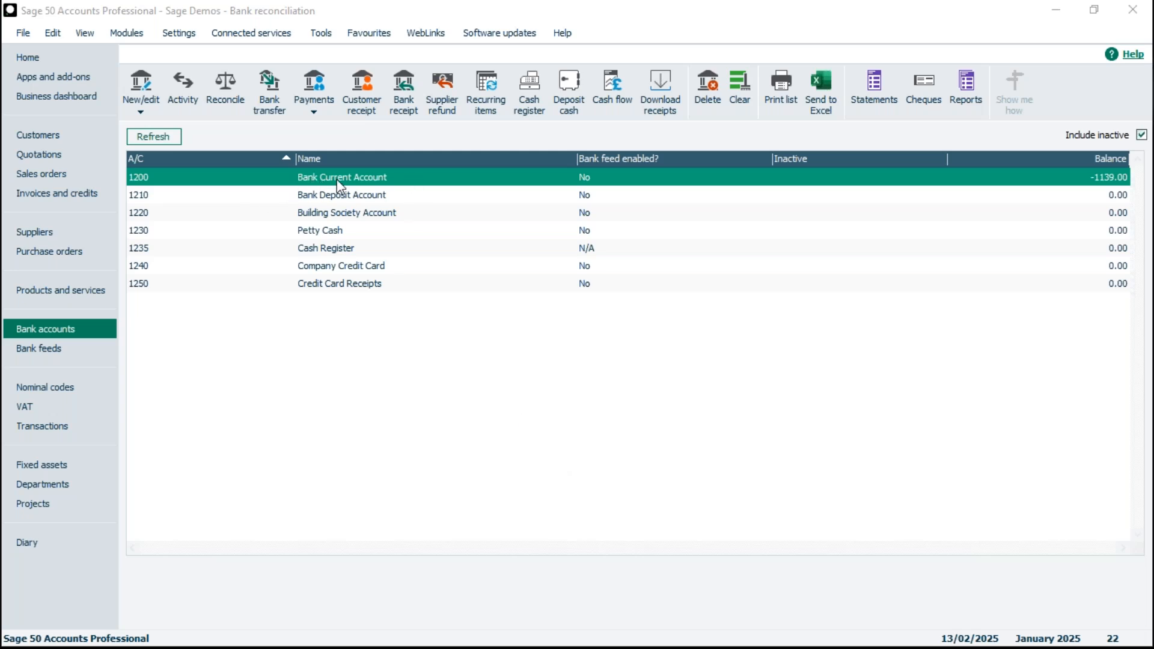
Start a reconciliation for the Bank Current Account and set the statement's ending balance to -474.00.
left_click(224, 85)
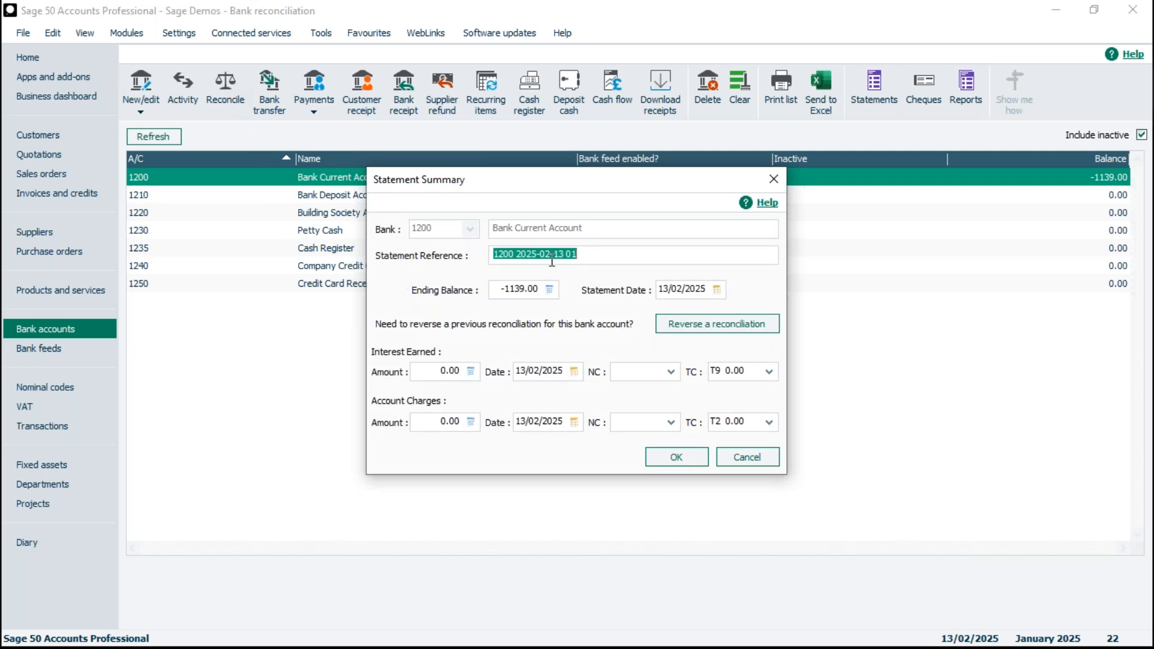
left_click(603, 258)
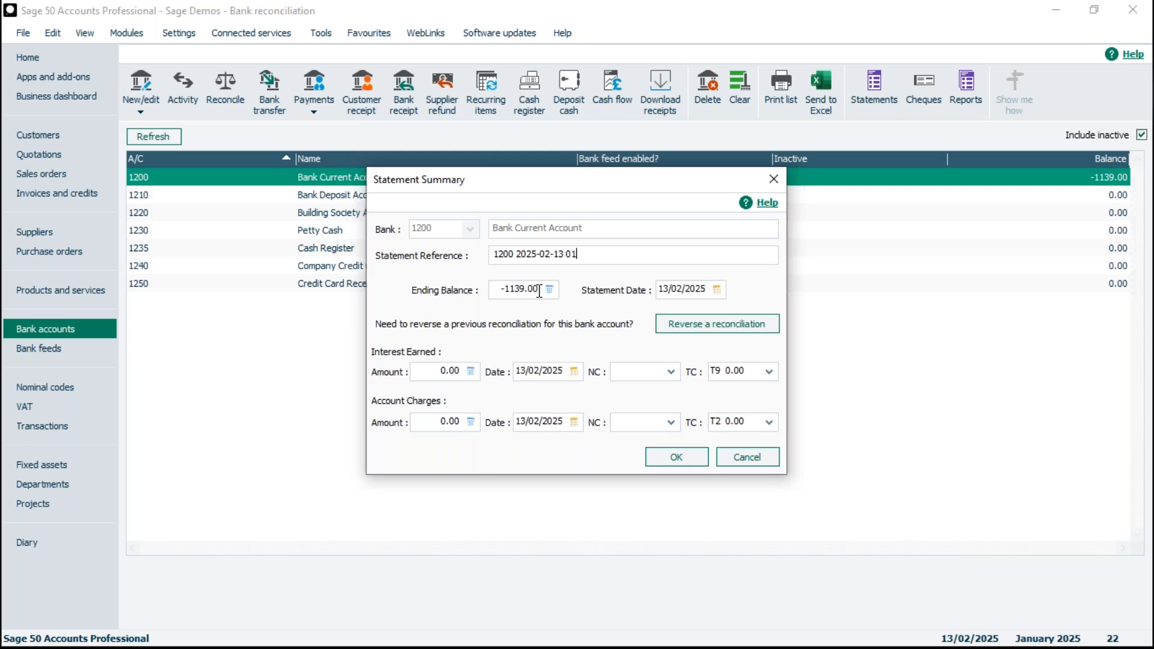
left_click_drag(539, 291, 494, 291)
left_click(490, 291)
type("-474")
key("Tab")
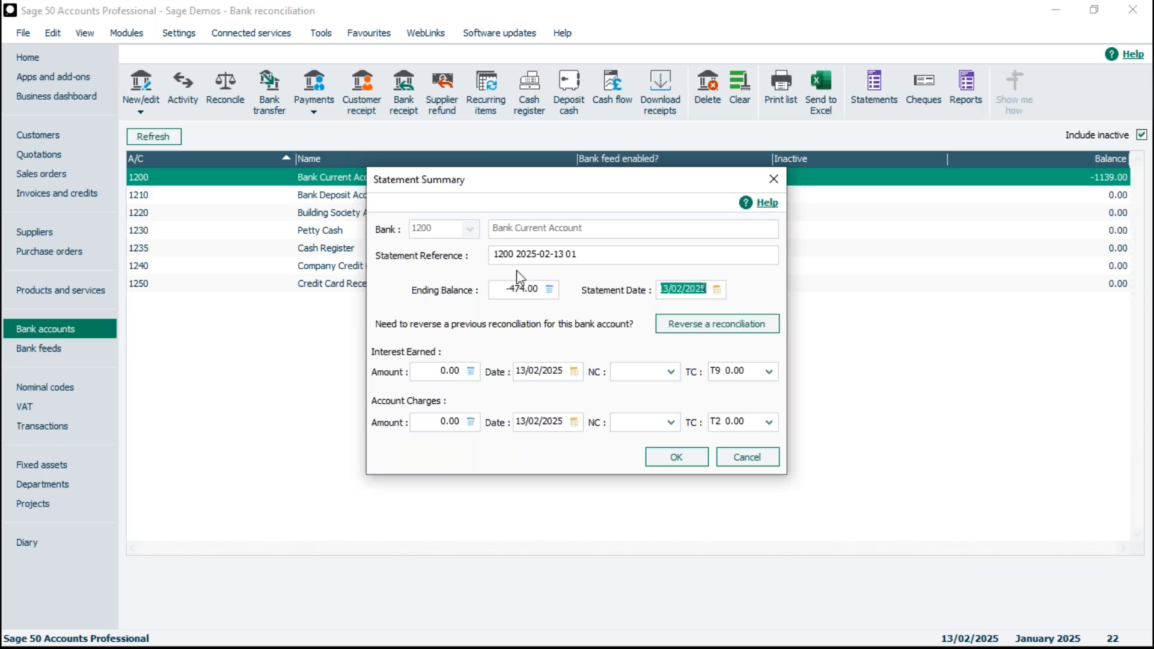
Set the statement date to 18/01/2025 and continue to the reconciliation in a maximised window.
left_click(721, 292)
left_click(688, 308)
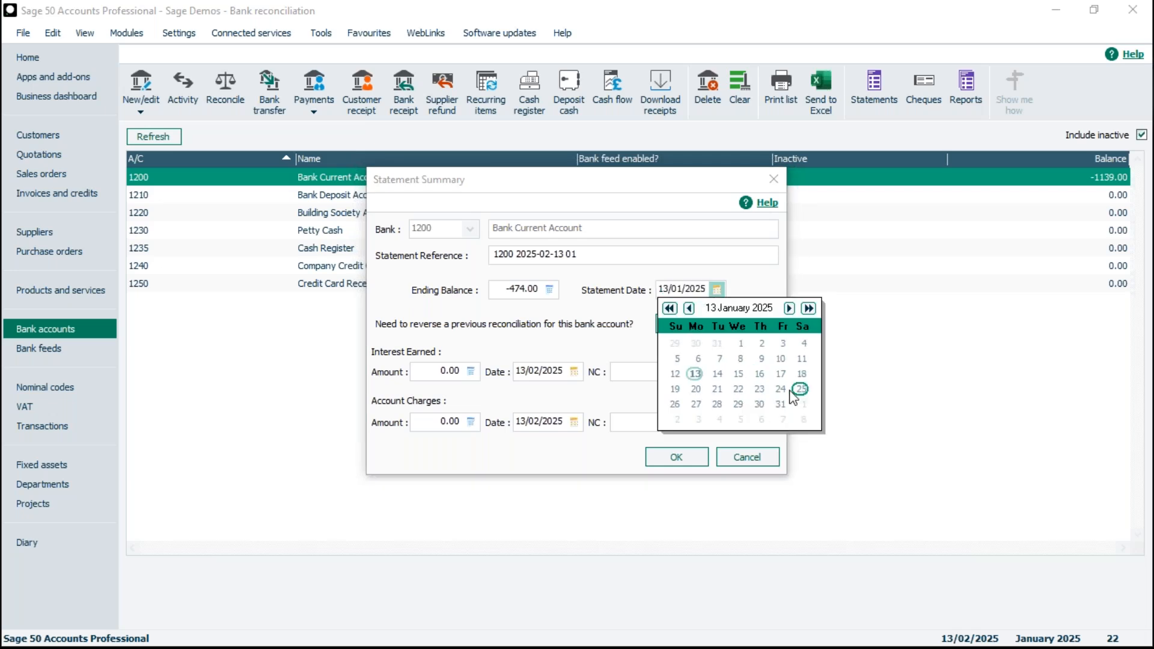
left_click(801, 374)
left_click(802, 375)
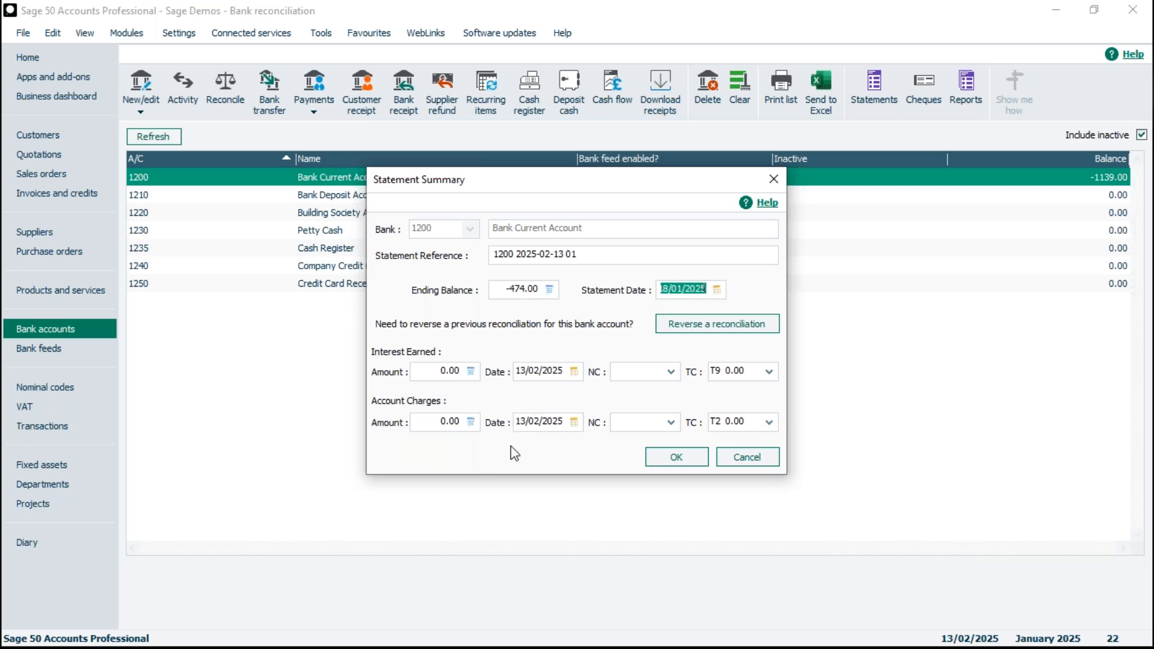
left_click(677, 460)
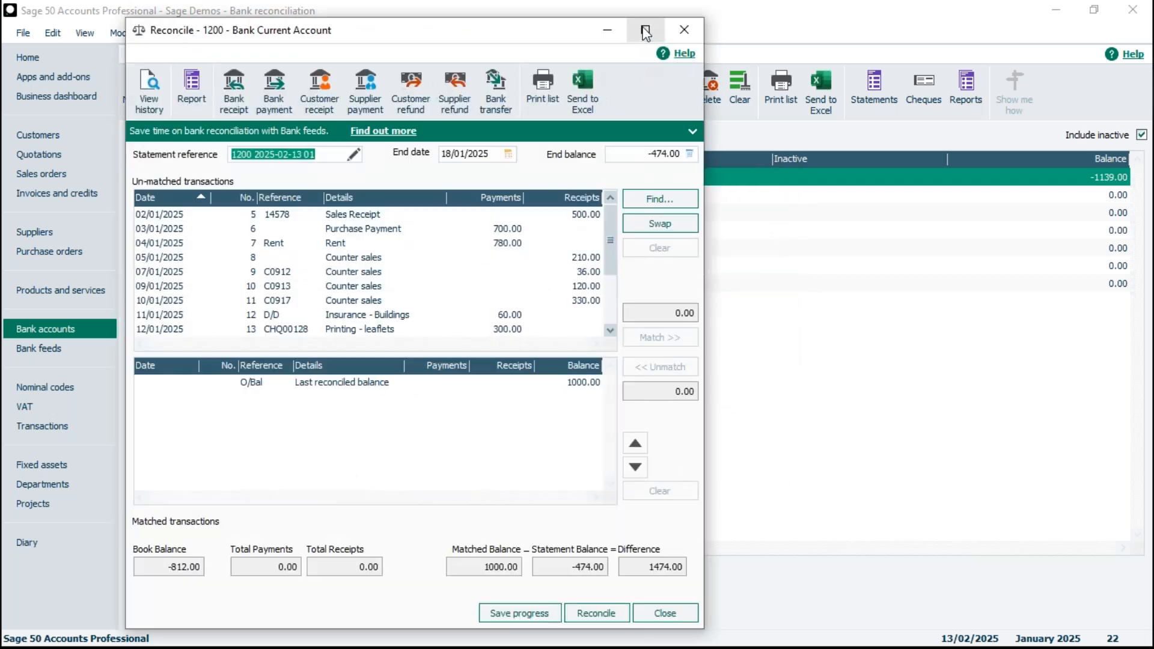
left_click(645, 30)
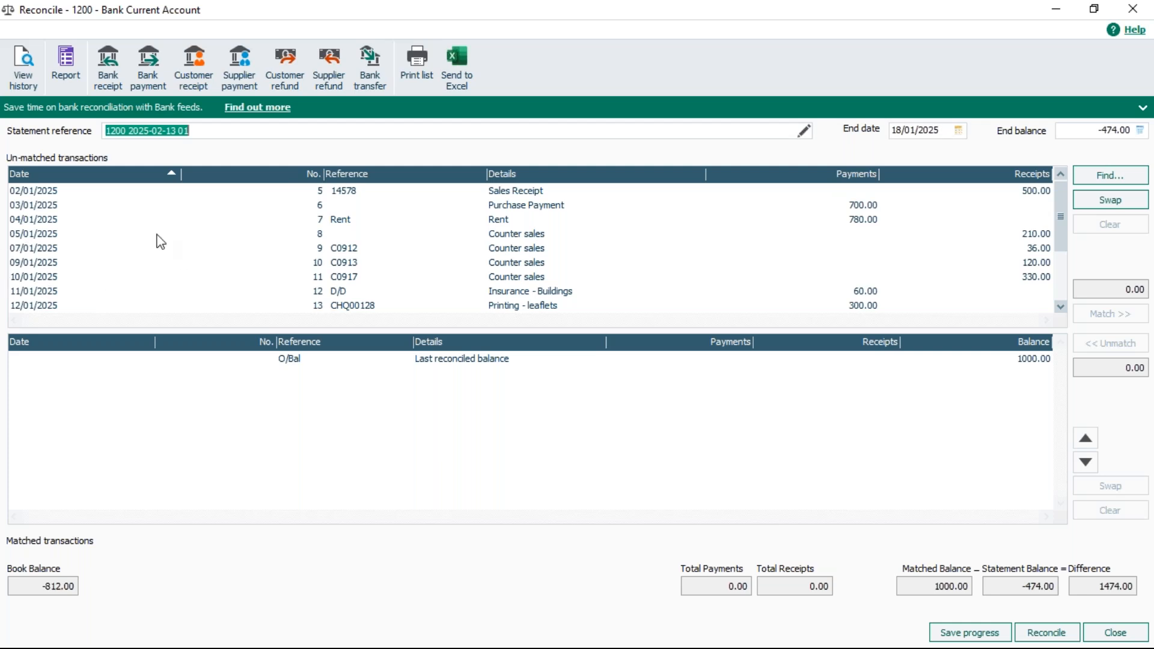
Limit the un-matched transactions to an end date of 05/01/2025, then set the end date back to 18/01/2025.
left_click(957, 130)
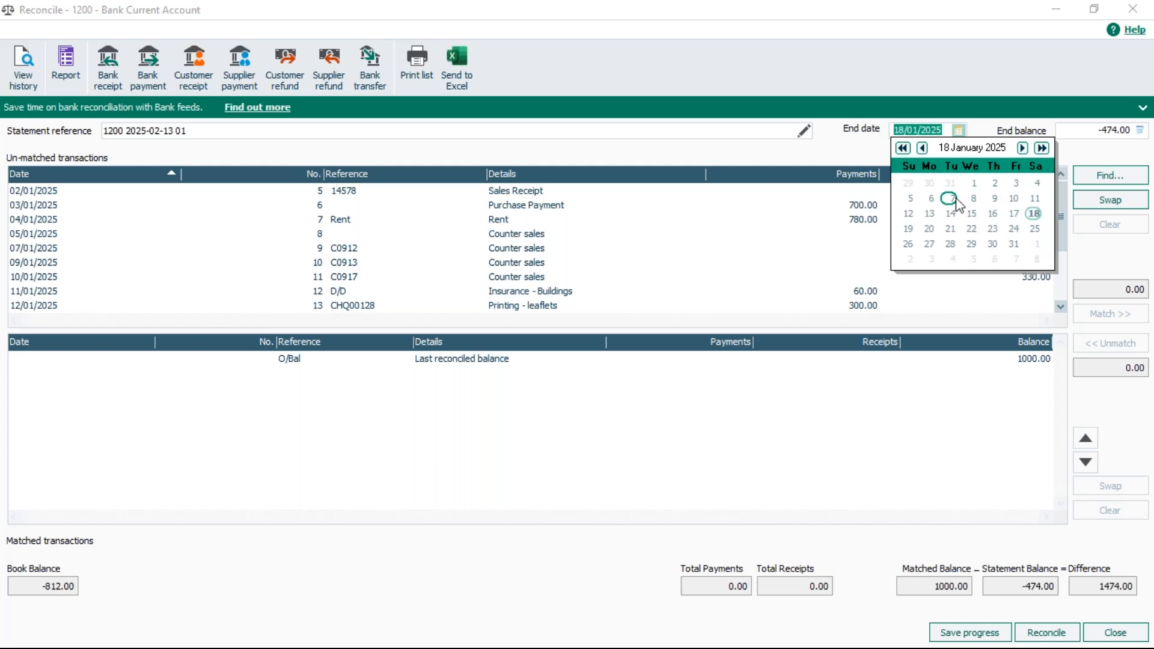
left_click(908, 200)
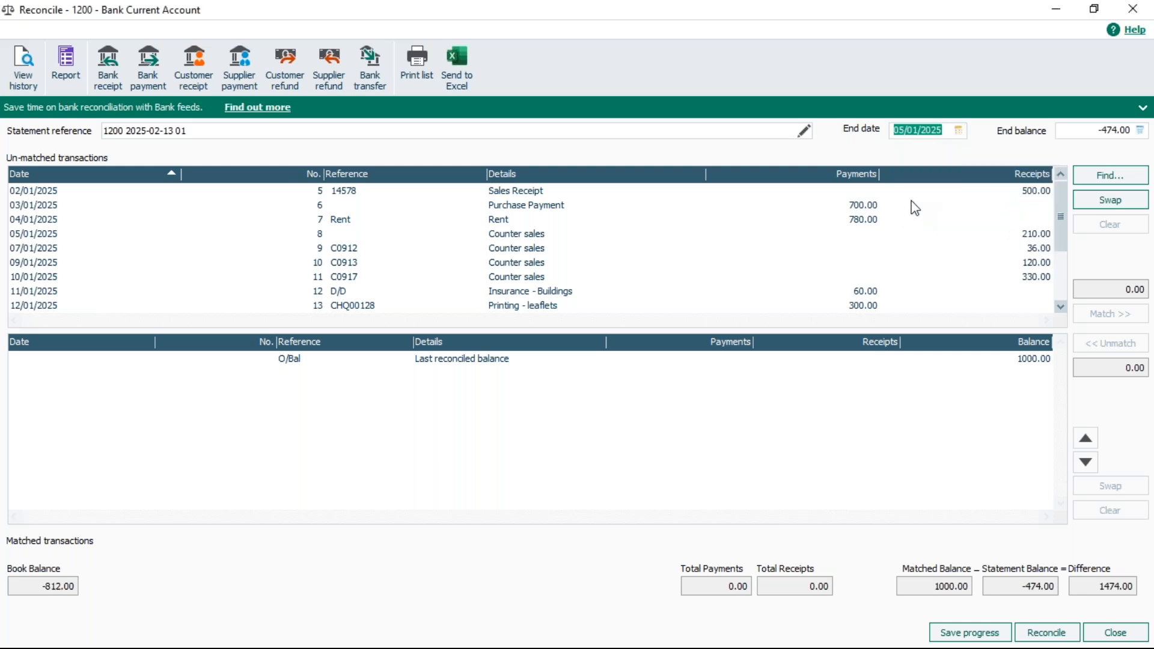
key("Tab")
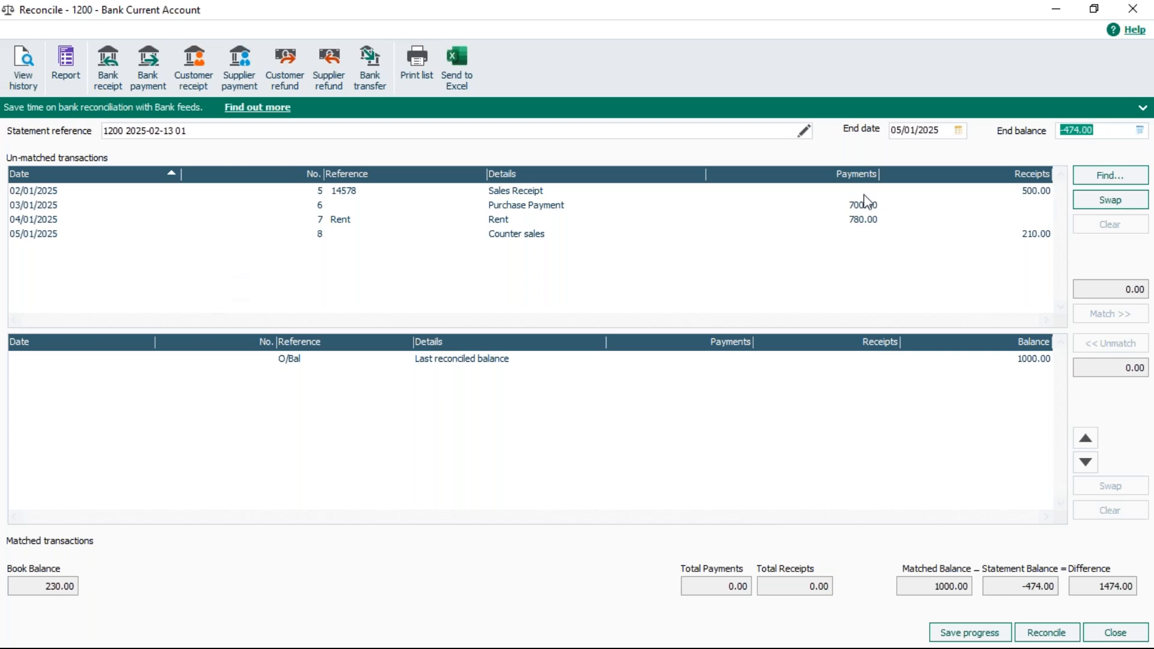
left_click(958, 129)
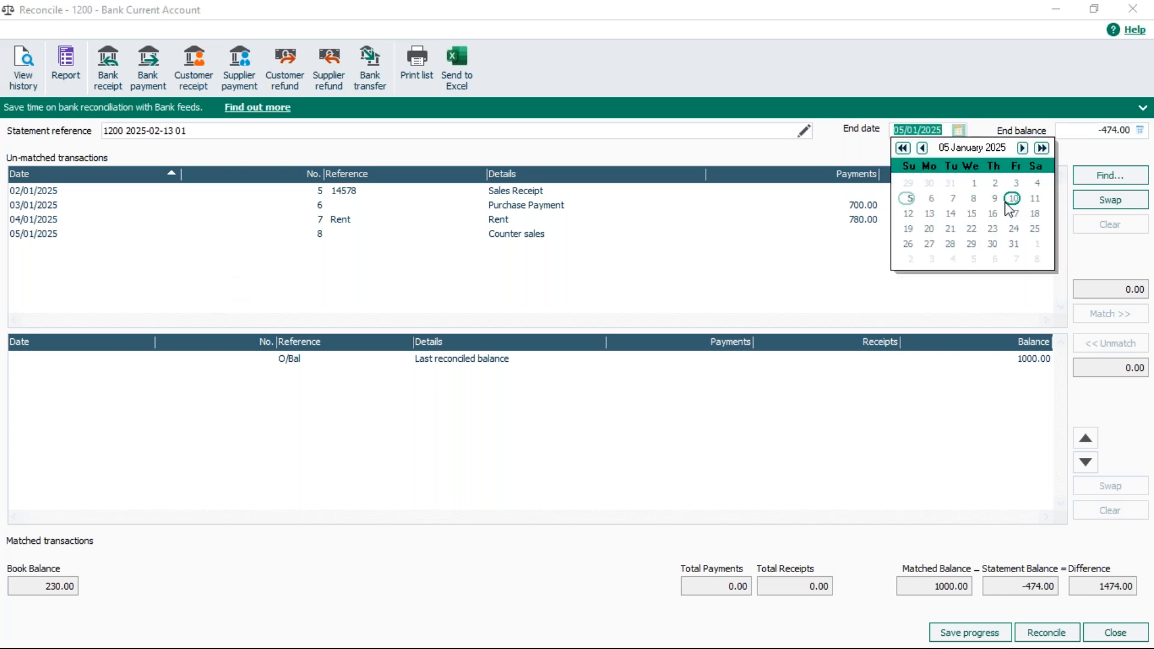
left_click(1034, 213)
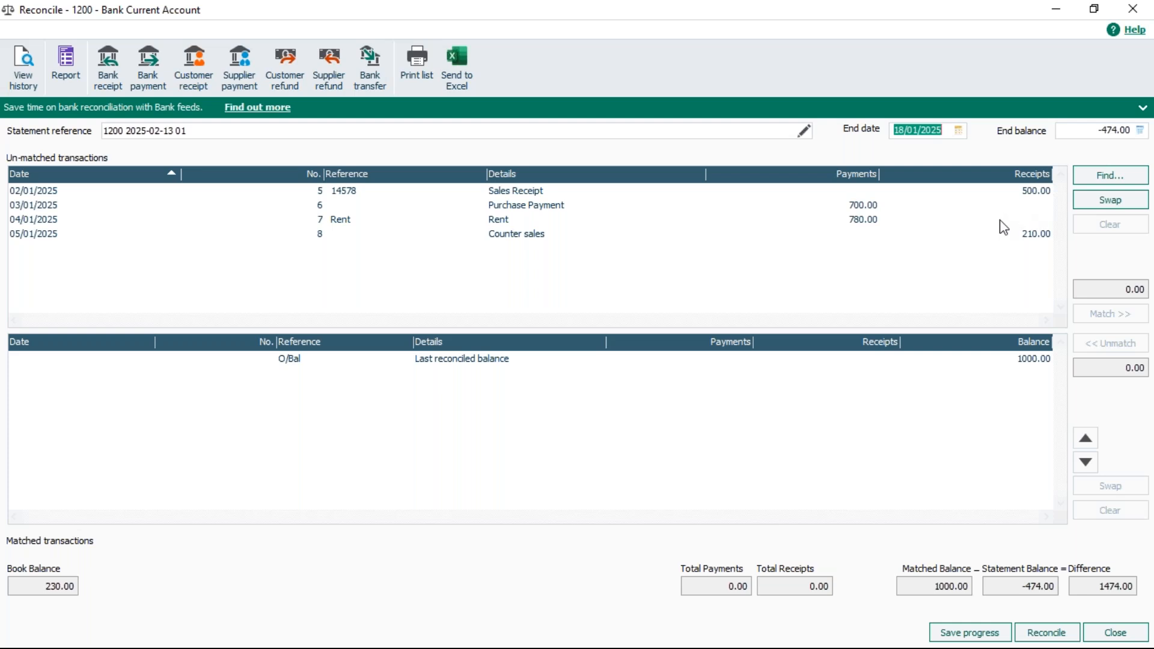
key("Tab")
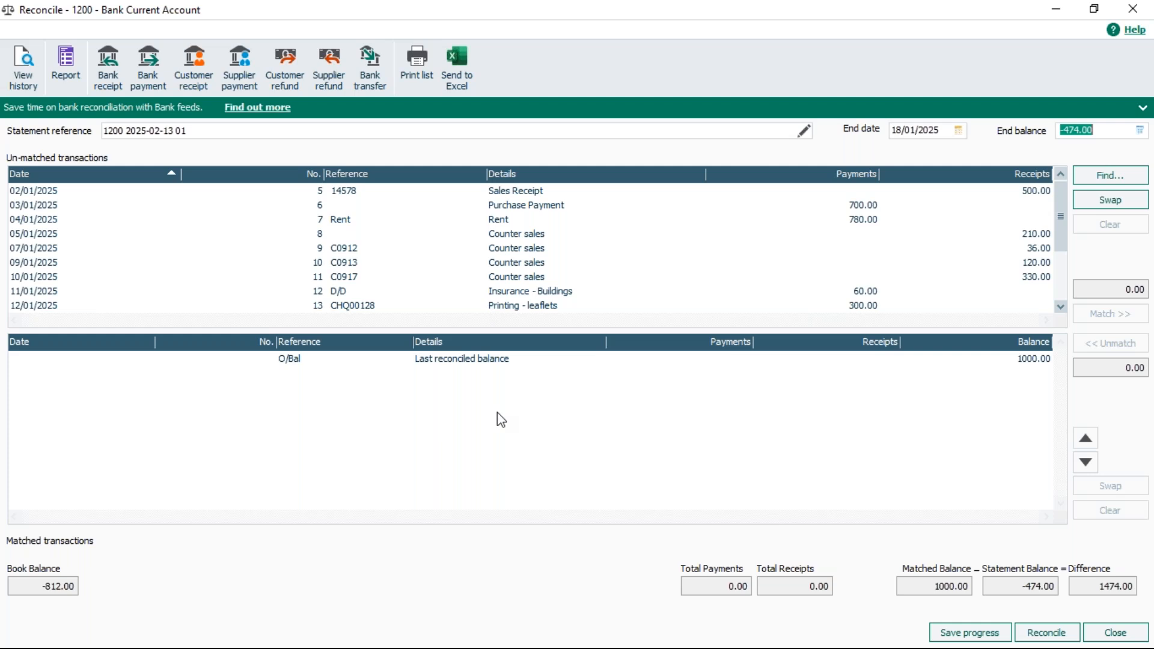
Review the last reconciled balance line and the details in the statement summary.
left_click(497, 362)
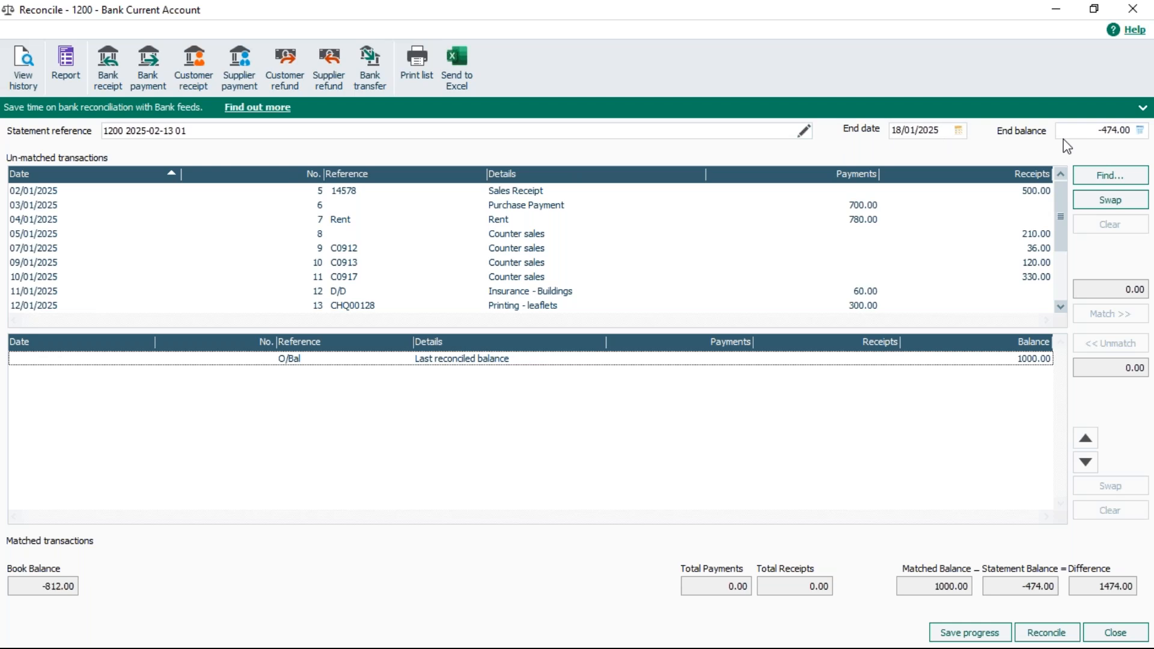
left_click(804, 131)
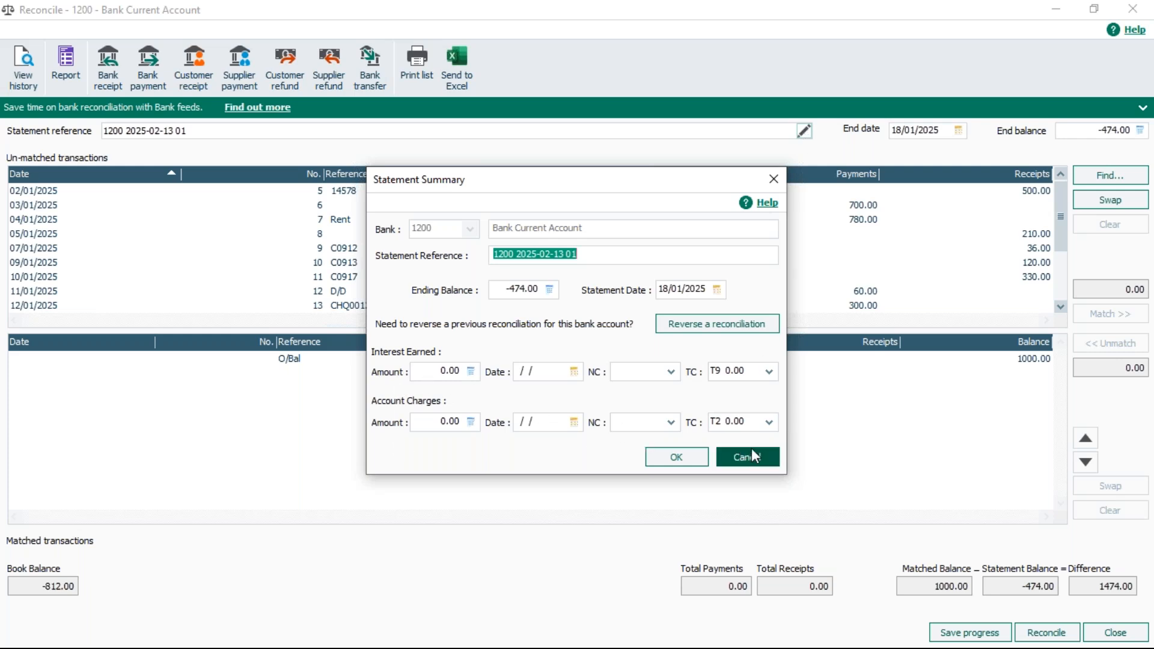
left_click(685, 460)
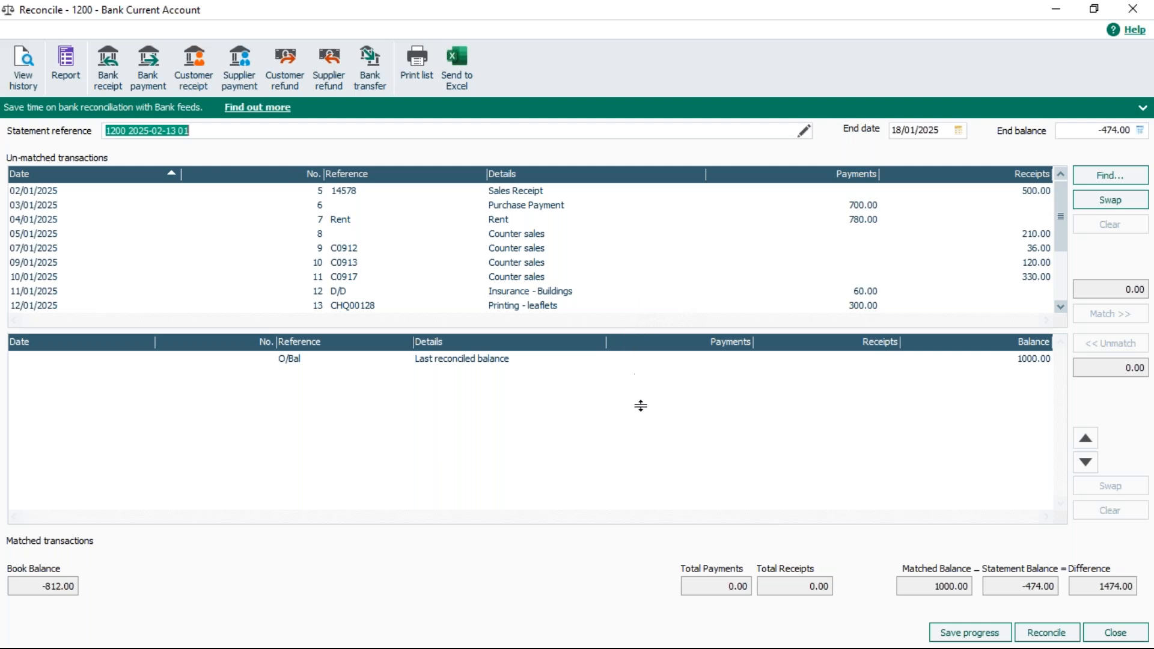
Enlarge the un-matched transactions list and match the Rent payment dated 04/01/2025.
left_click_drag(639, 329, 638, 404)
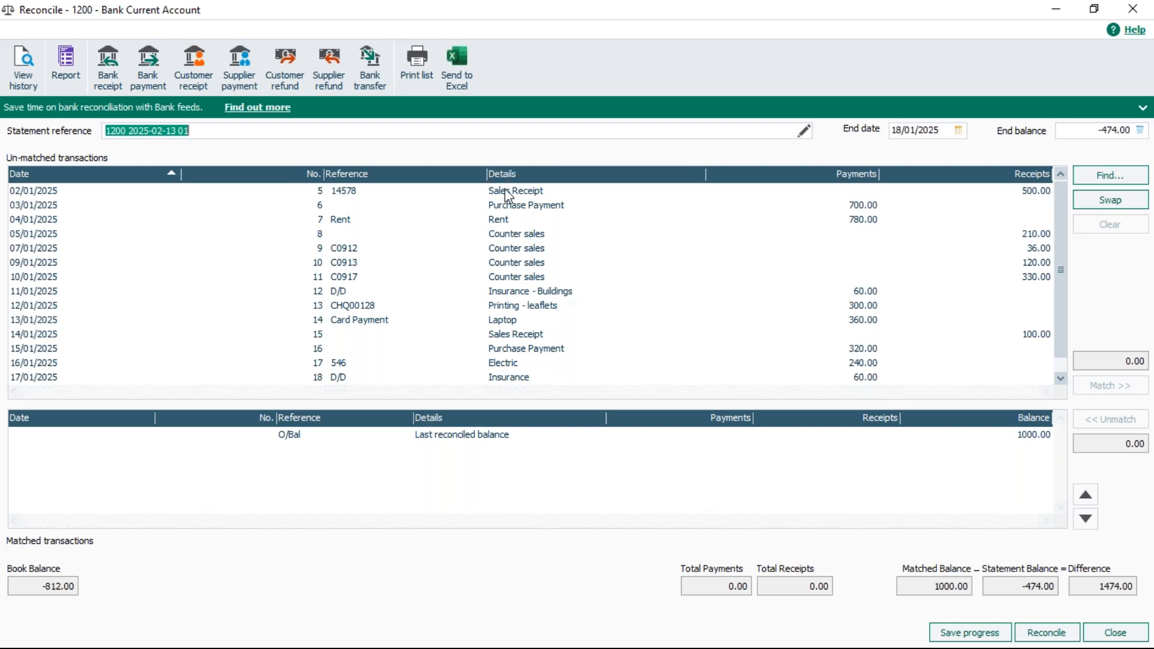
left_click(502, 221)
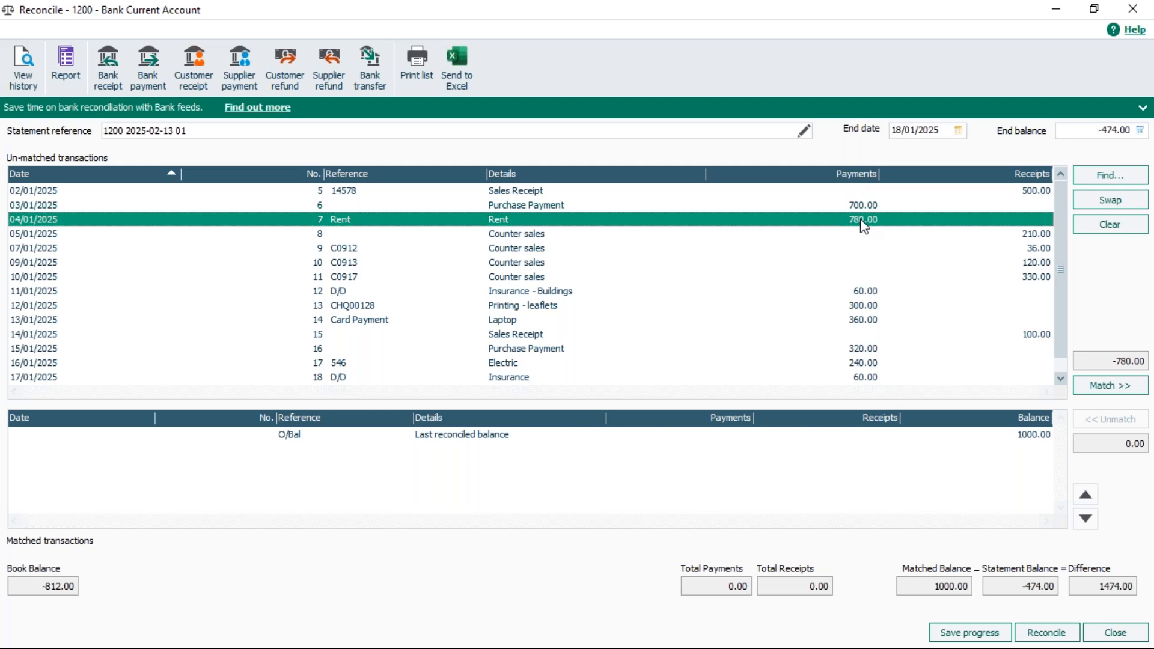
left_click(1111, 388)
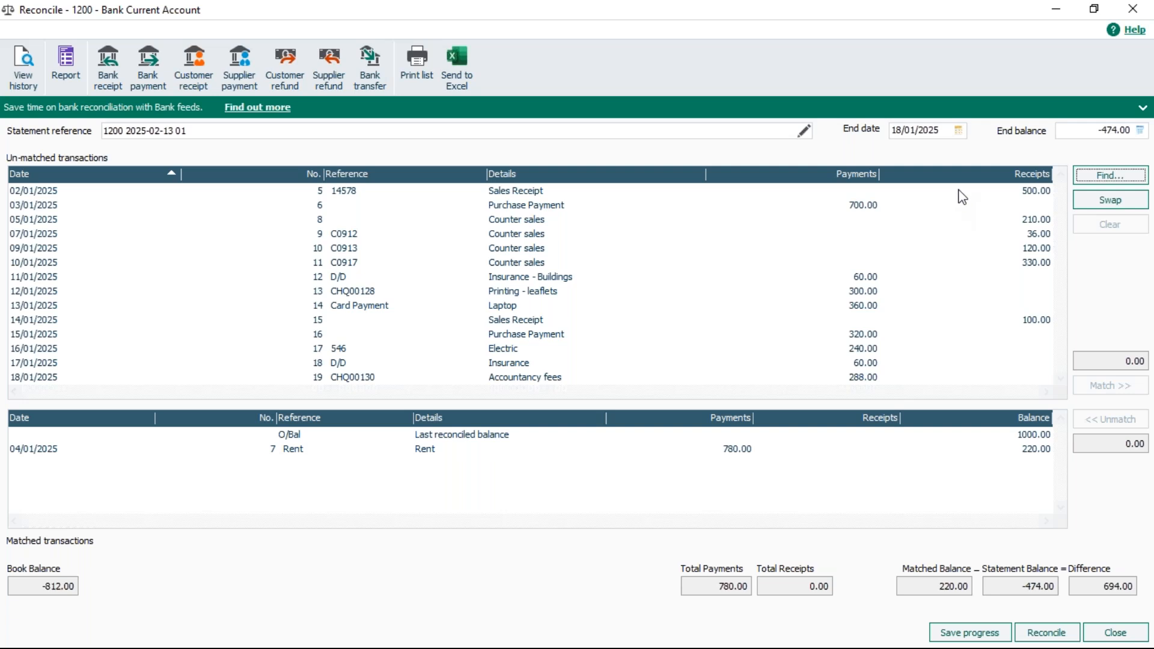
Match the Purchase Payment dated 03/01/2025 to the bank statement.
left_click(739, 455)
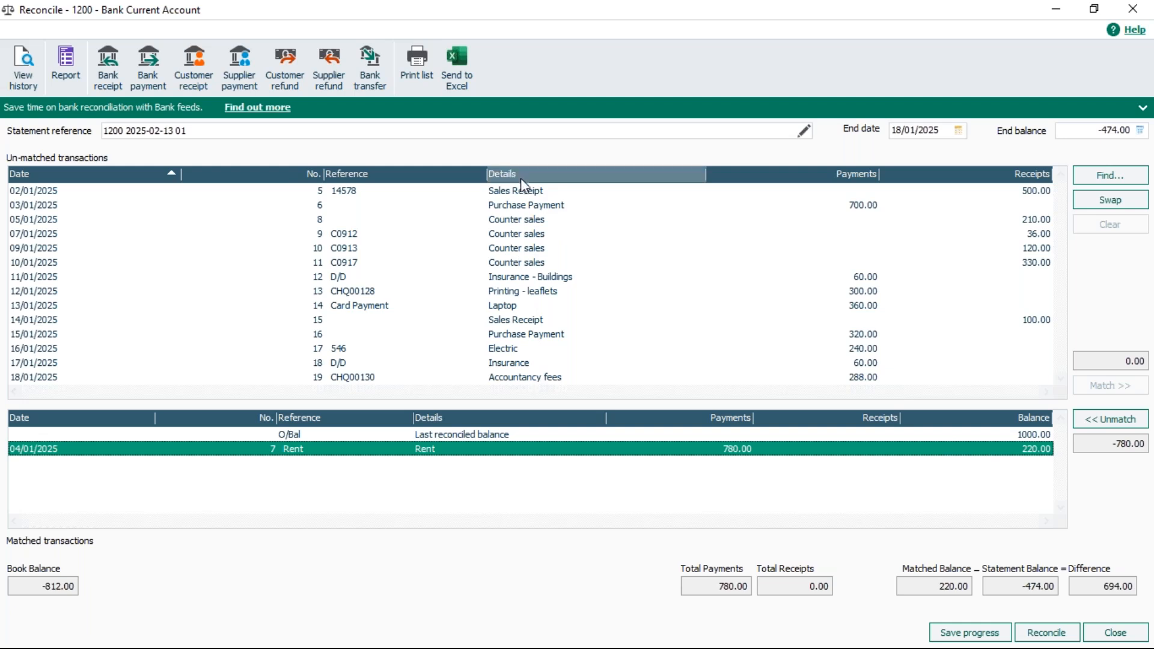
left_click(543, 205)
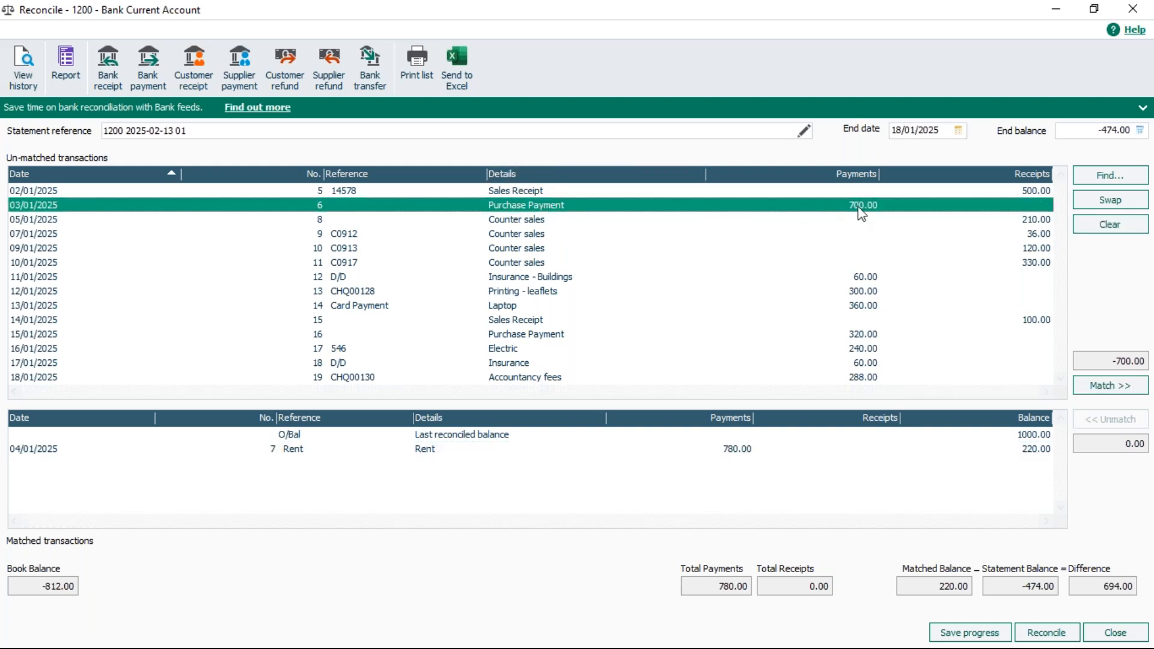
left_click(1106, 387)
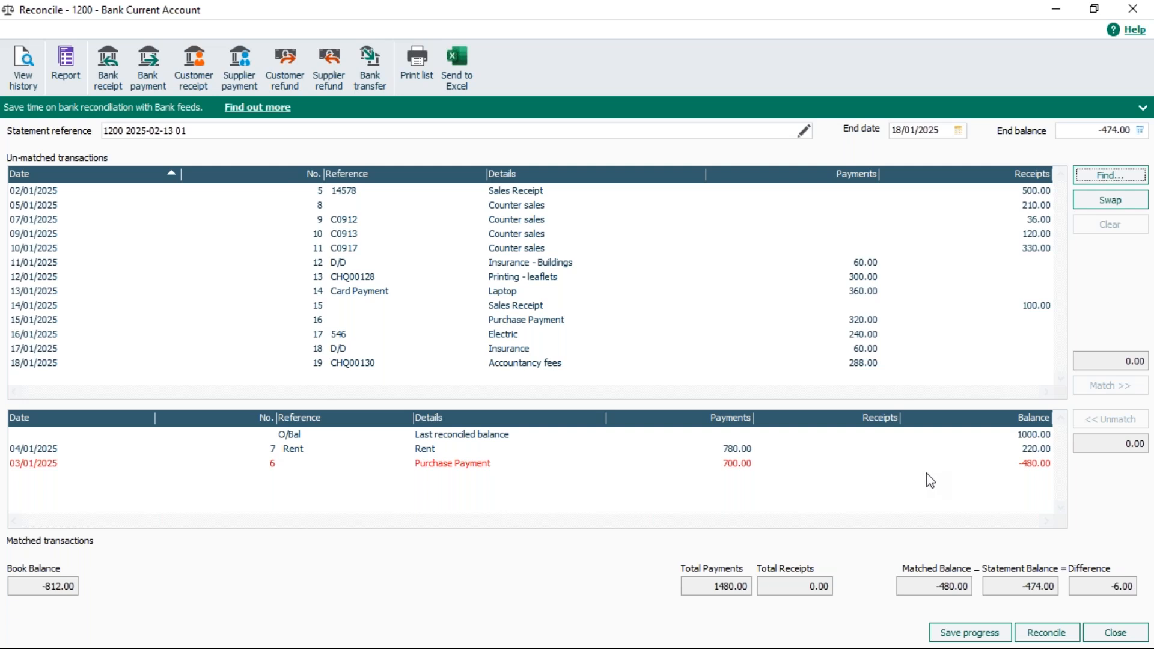
Match the Sales Receipt dated 02/01/2025 with reference 14578 to the bank statement.
left_click(529, 193)
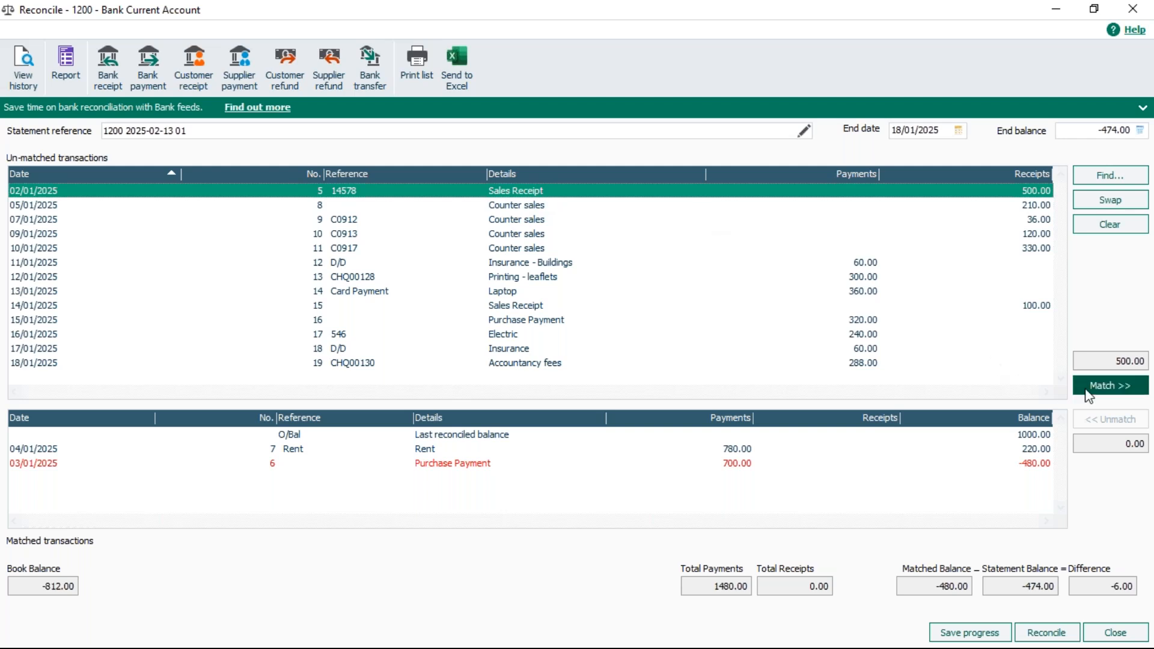
double_click(625, 192)
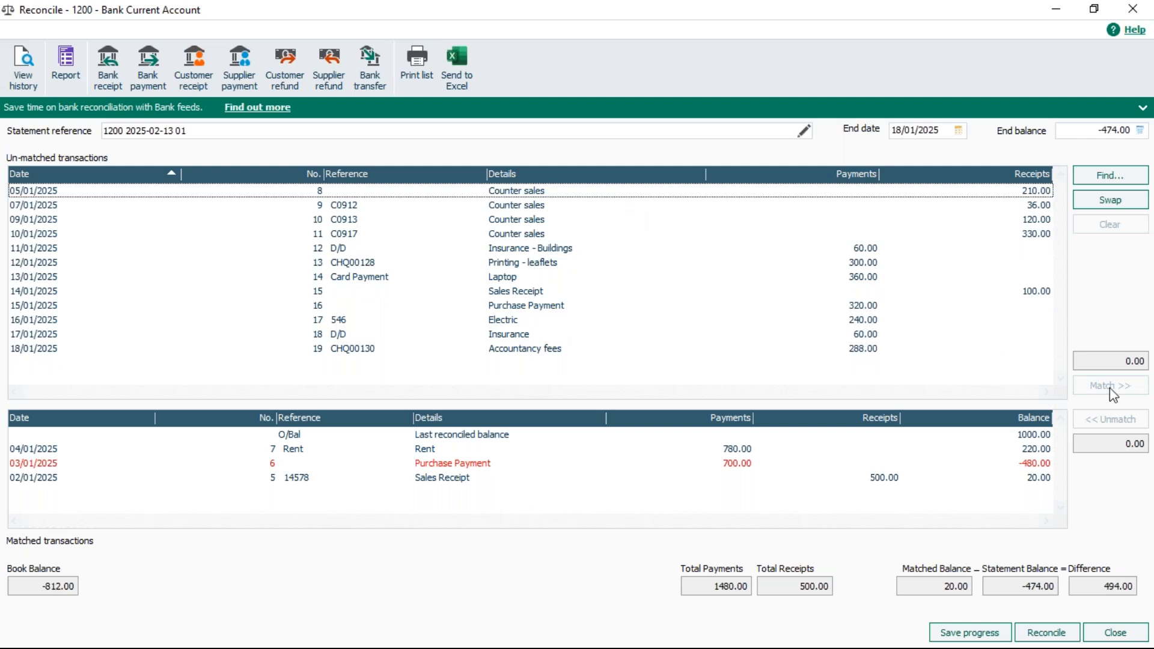
Unmatch the Sales Receipt dated 02/01/2025 and match it again, repeating the reversal once more.
left_click(460, 477)
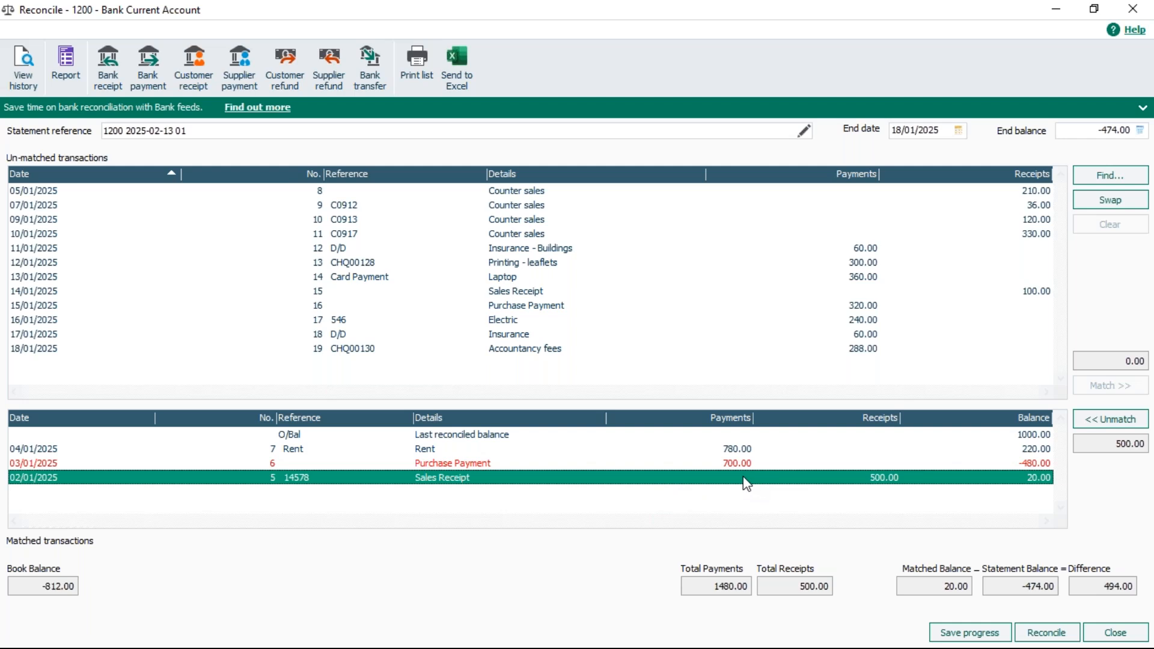
left_click(1114, 422)
left_click(520, 363)
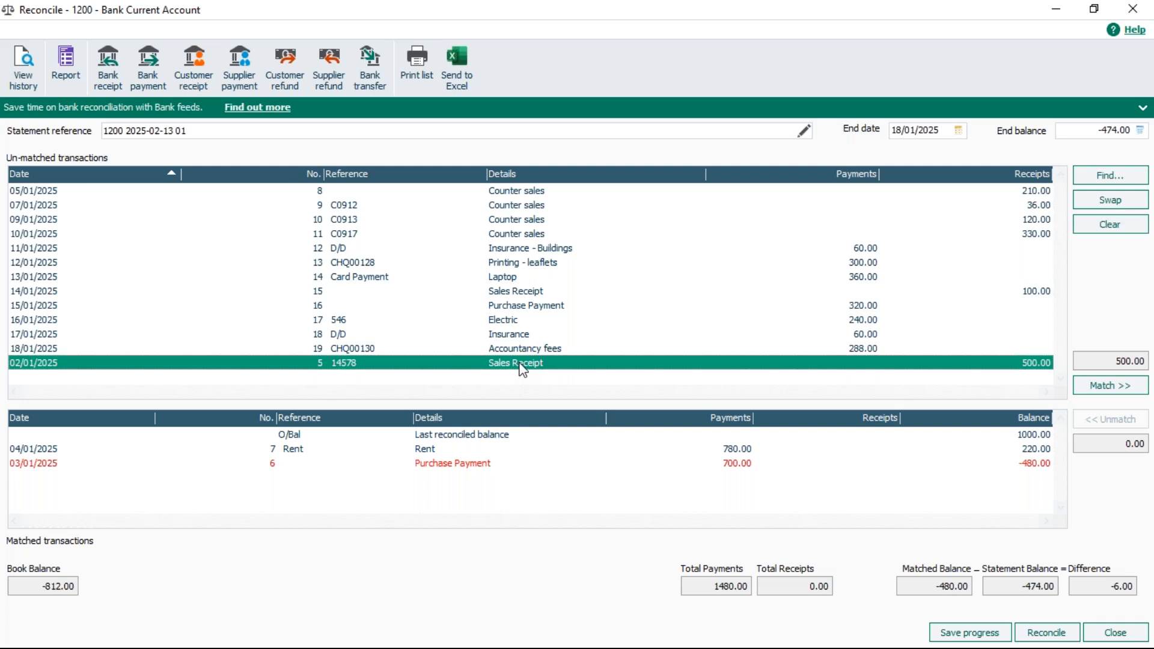
double_click(520, 363)
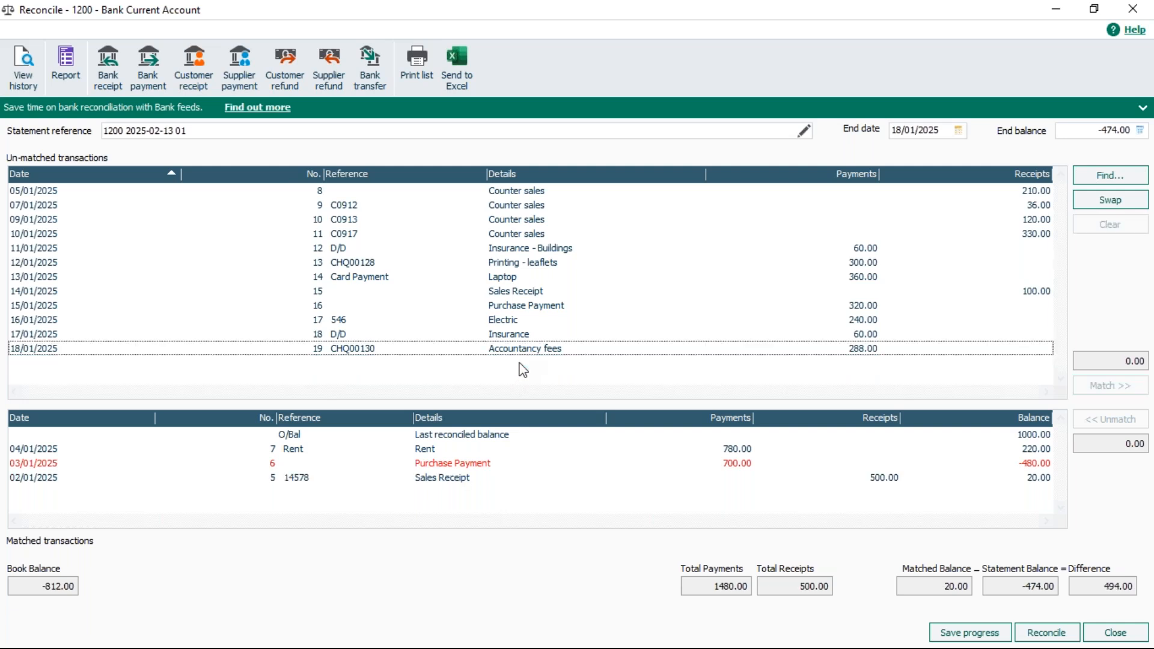
left_click(452, 482)
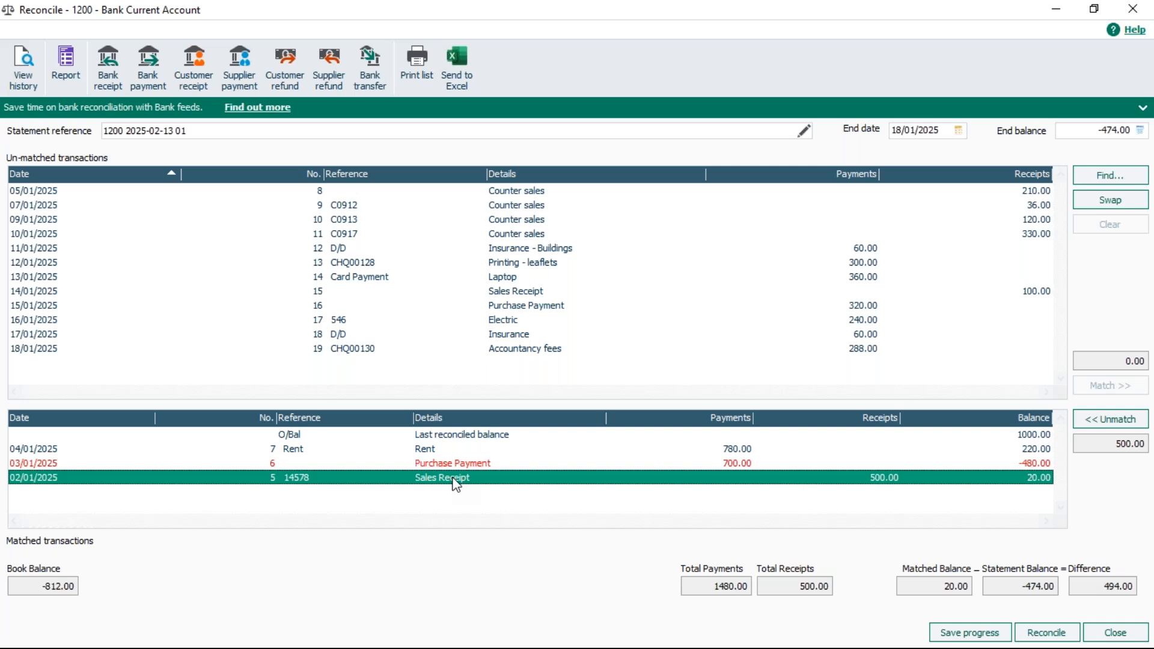
double_click(454, 479)
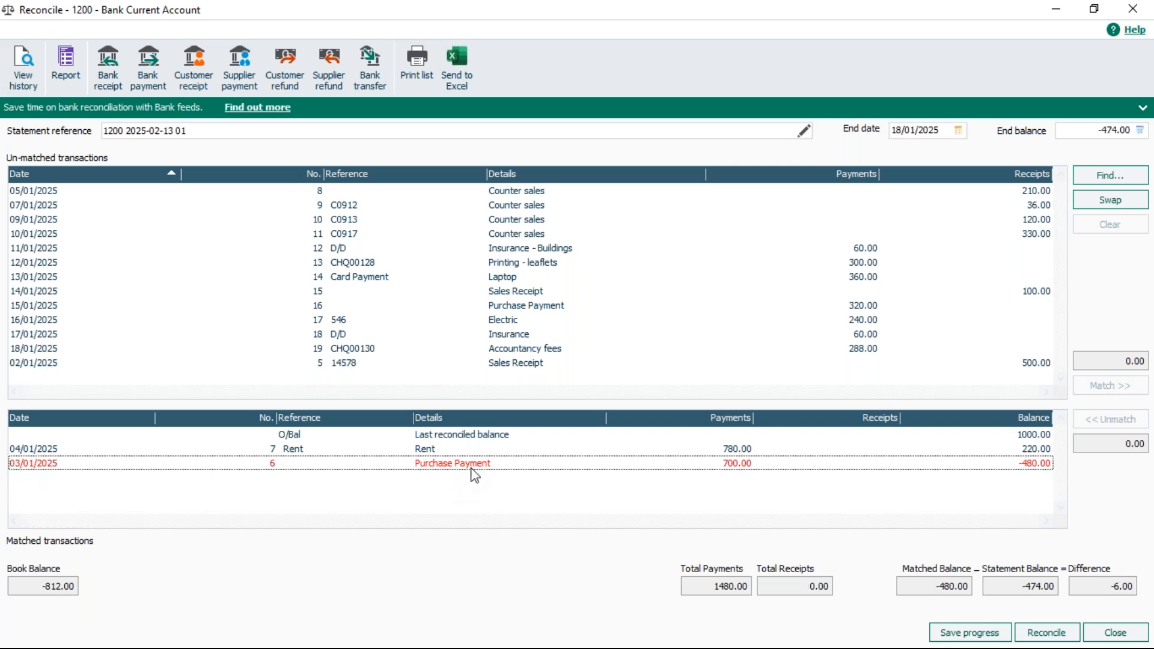
double_click(515, 367)
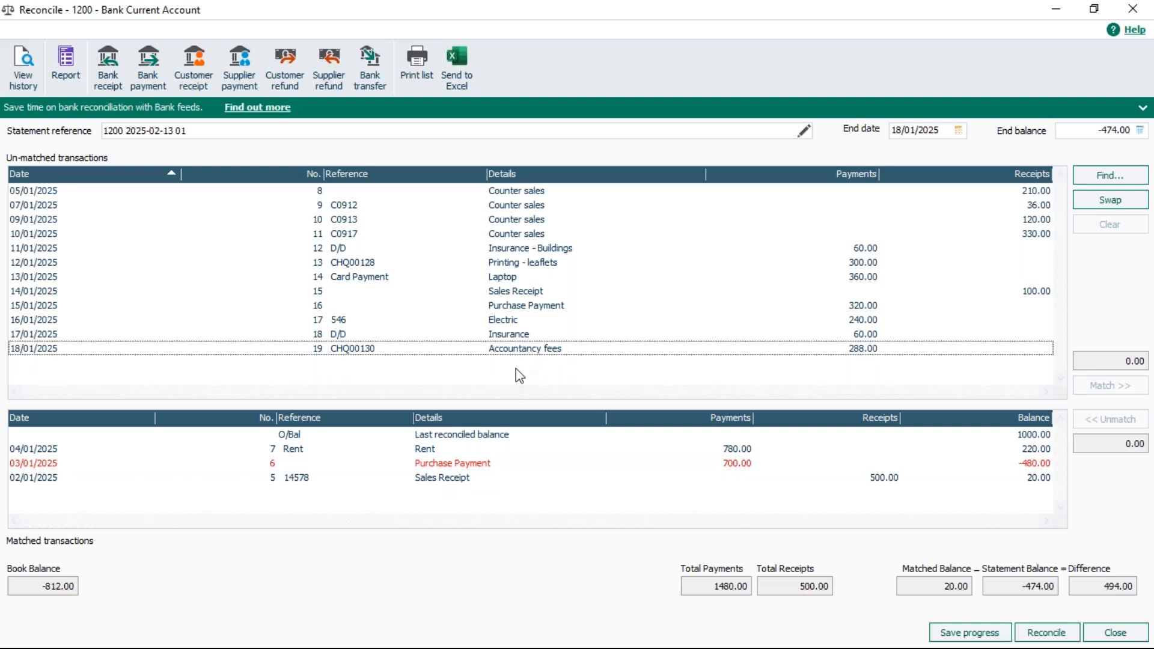
left_click(461, 481)
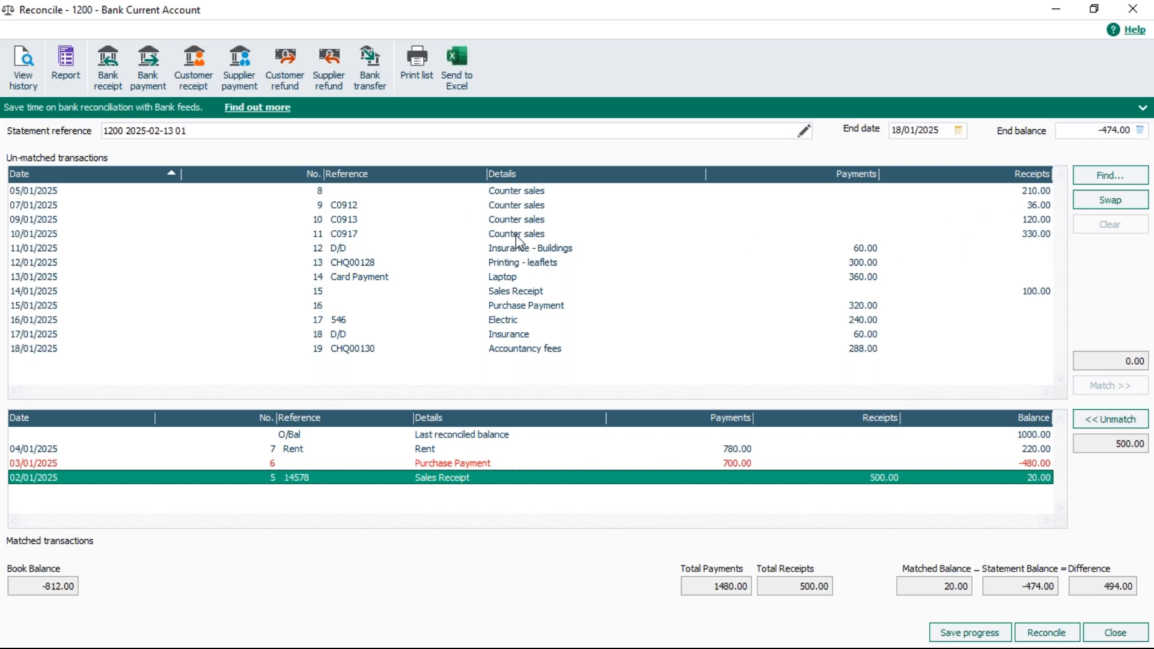
left_click(533, 193)
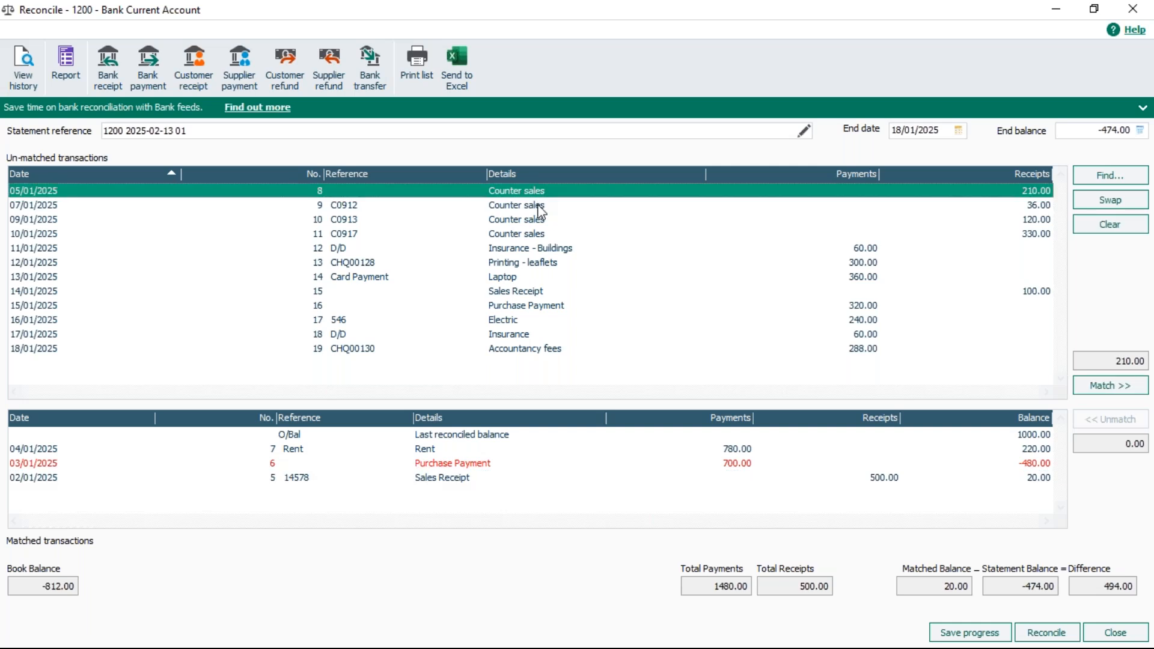
left_click(539, 206)
left_click(539, 220)
left_click(539, 220)
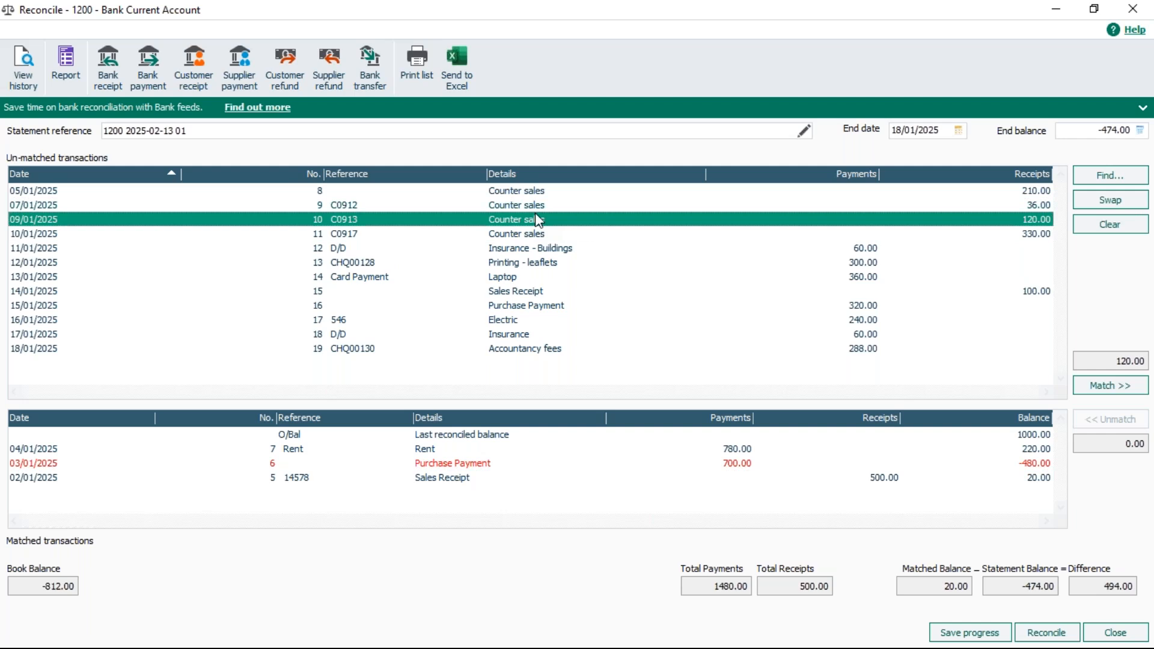
left_click(539, 205)
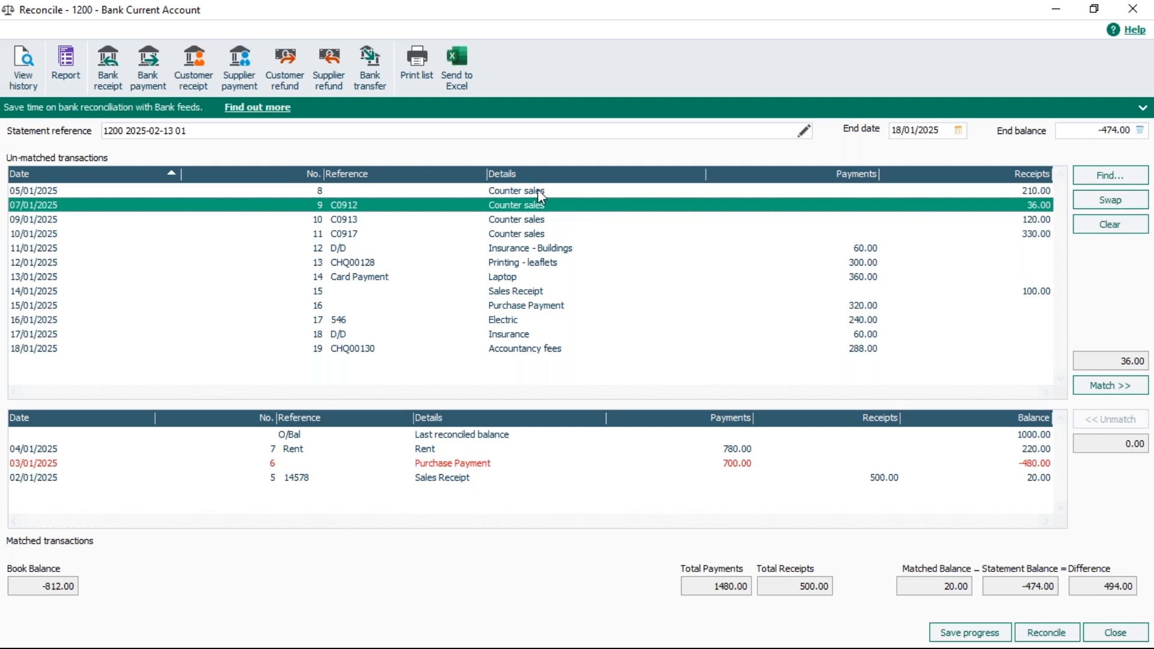
Select the four Counter sales receipts dated 05/01/2025 to 10/01/2025 together and match them in one go.
left_click(538, 191)
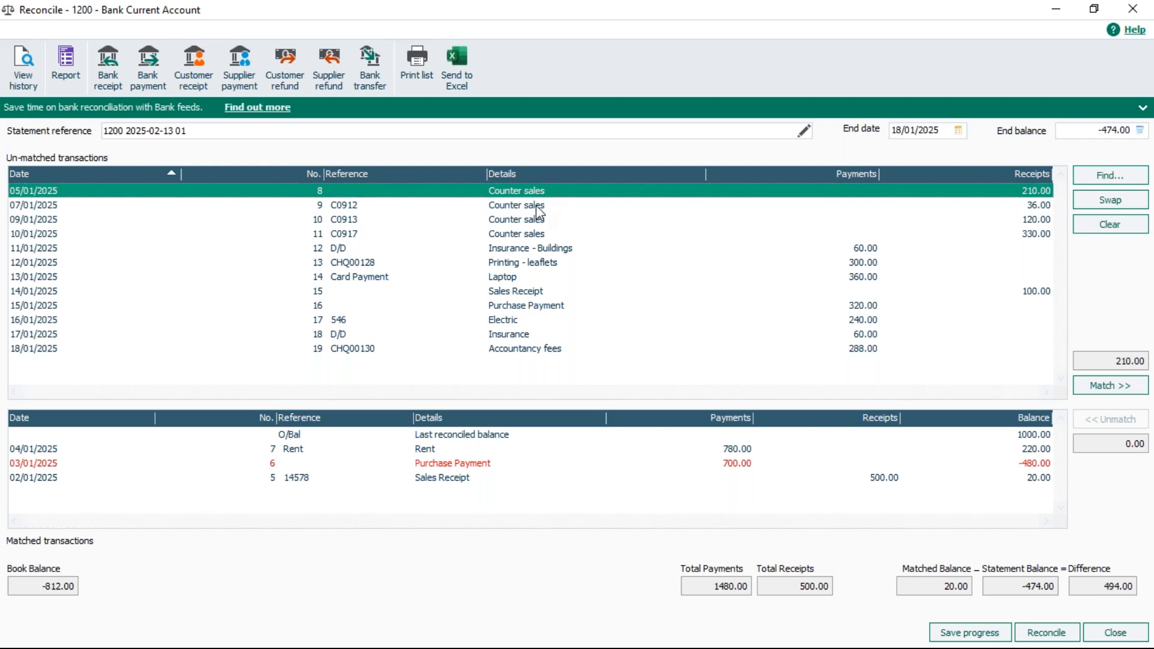
left_click(540, 207, "ctrl")
left_click(540, 221, "ctrl")
left_click(539, 234, "ctrl")
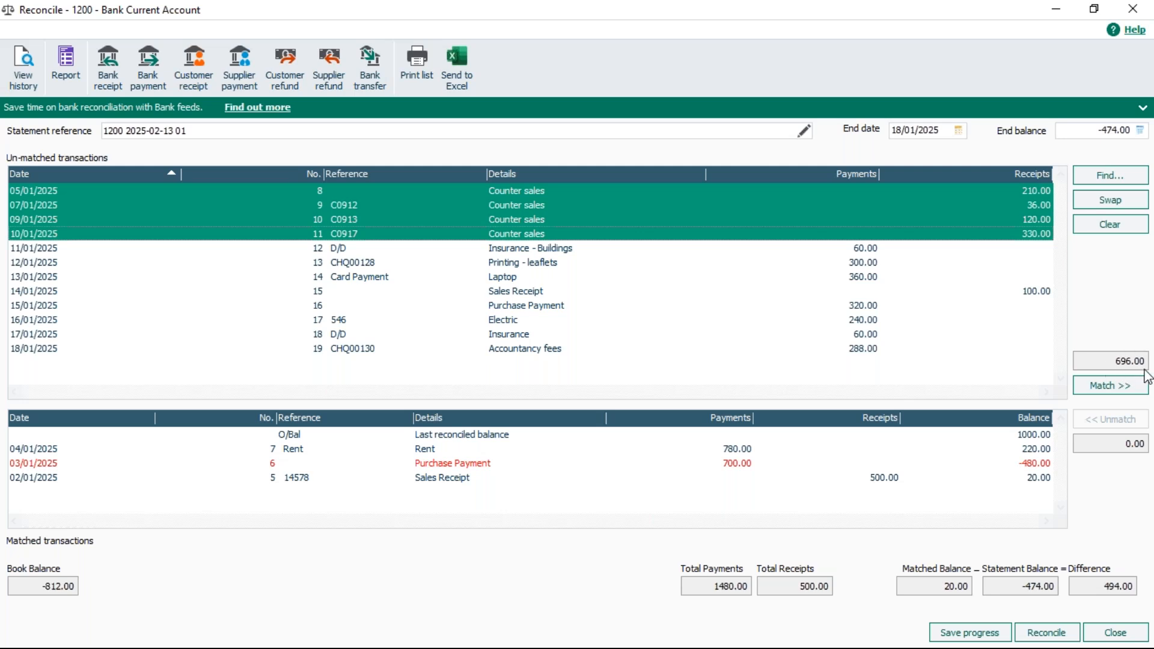
left_click(502, 293)
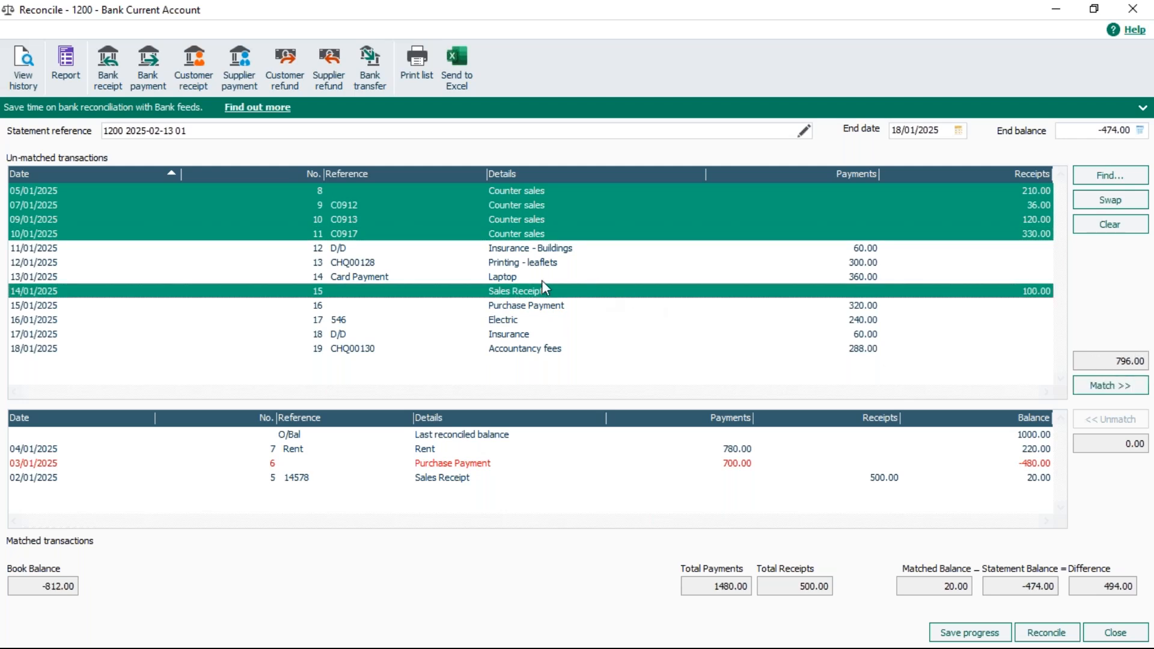
left_click(490, 291)
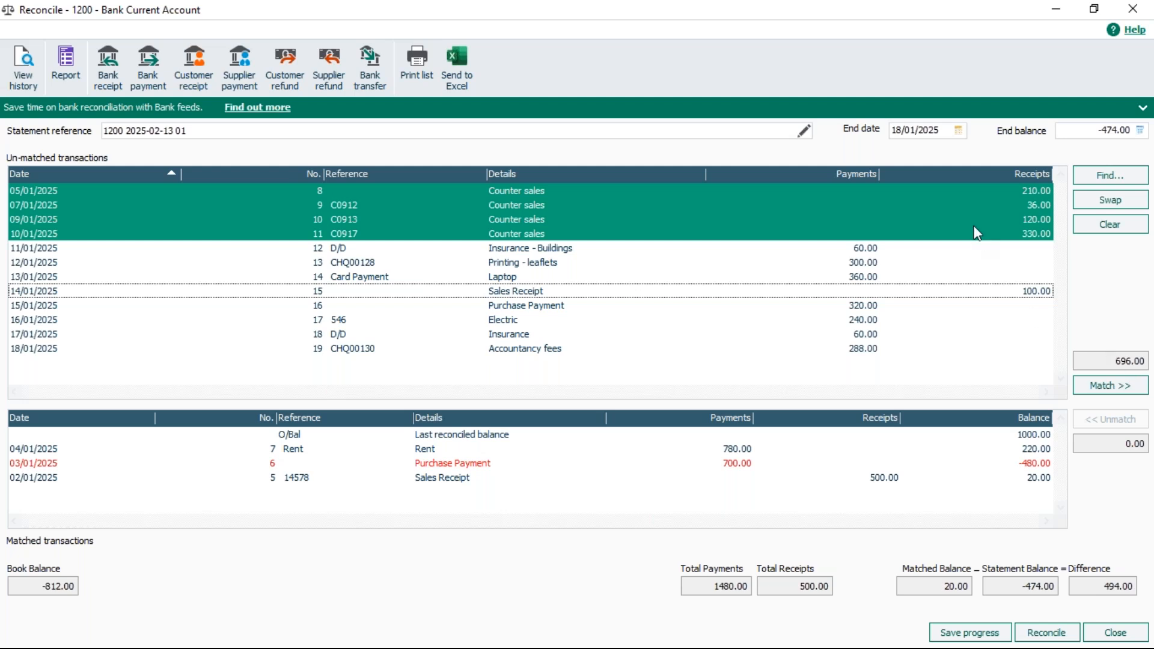
left_click(1103, 387)
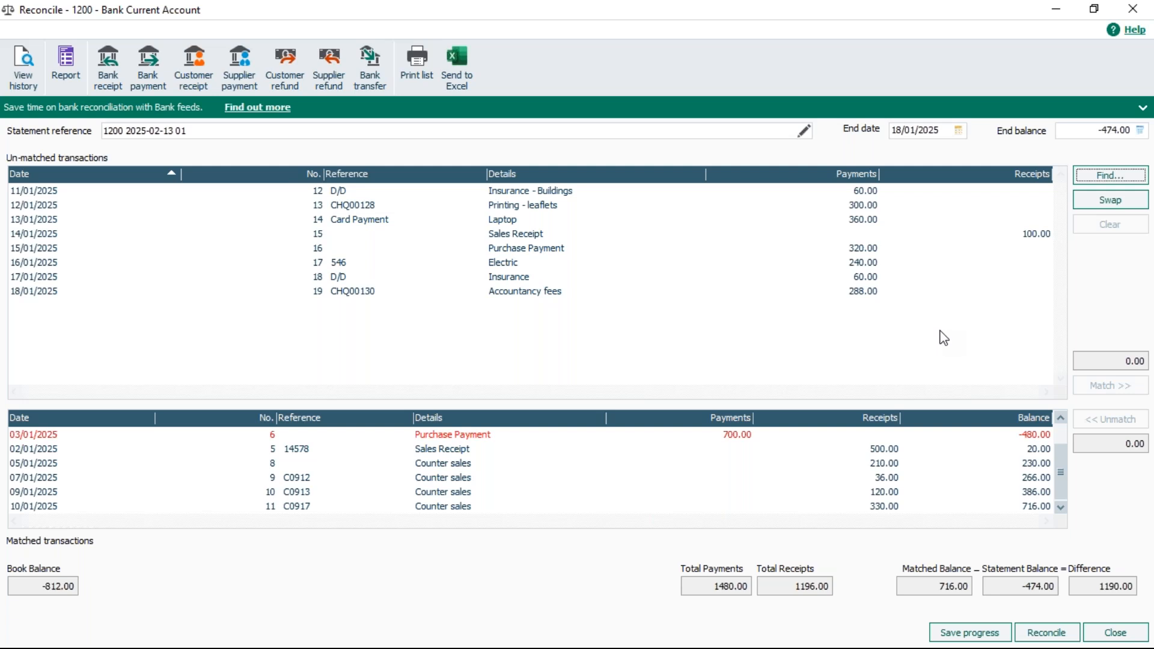
left_click(1060, 508)
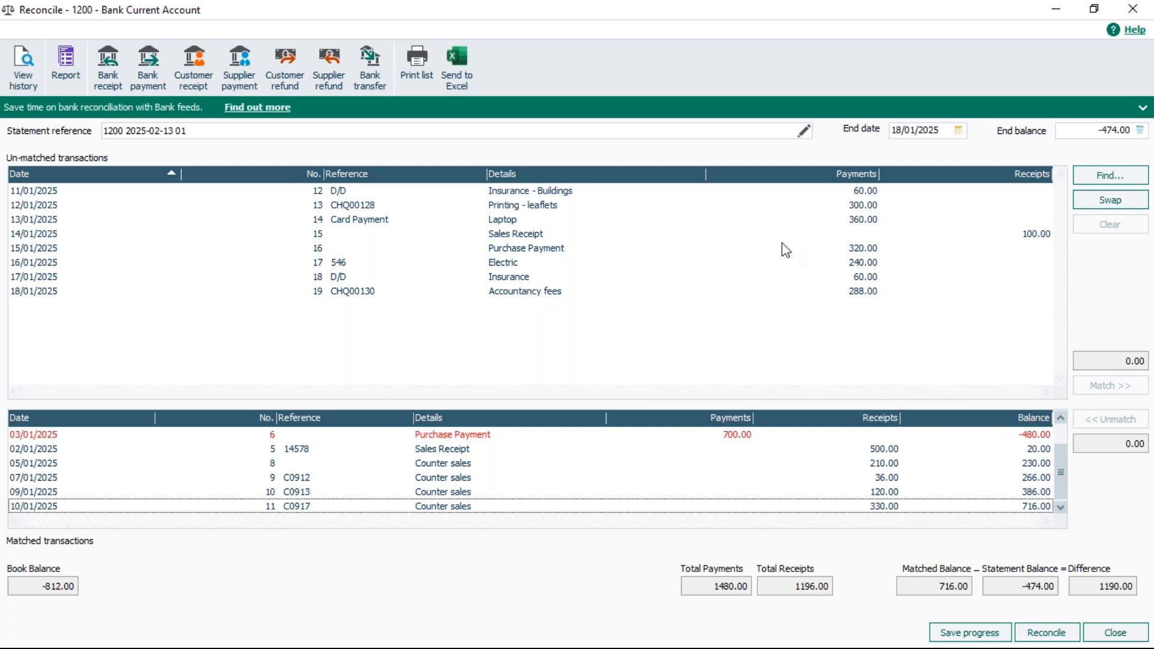
Match every transaction dated 11/01/2025 to 17/01/2025, from Insurance - Buildings through Insurance, leaving the Accountancy fees un-matched.
left_click(550, 193)
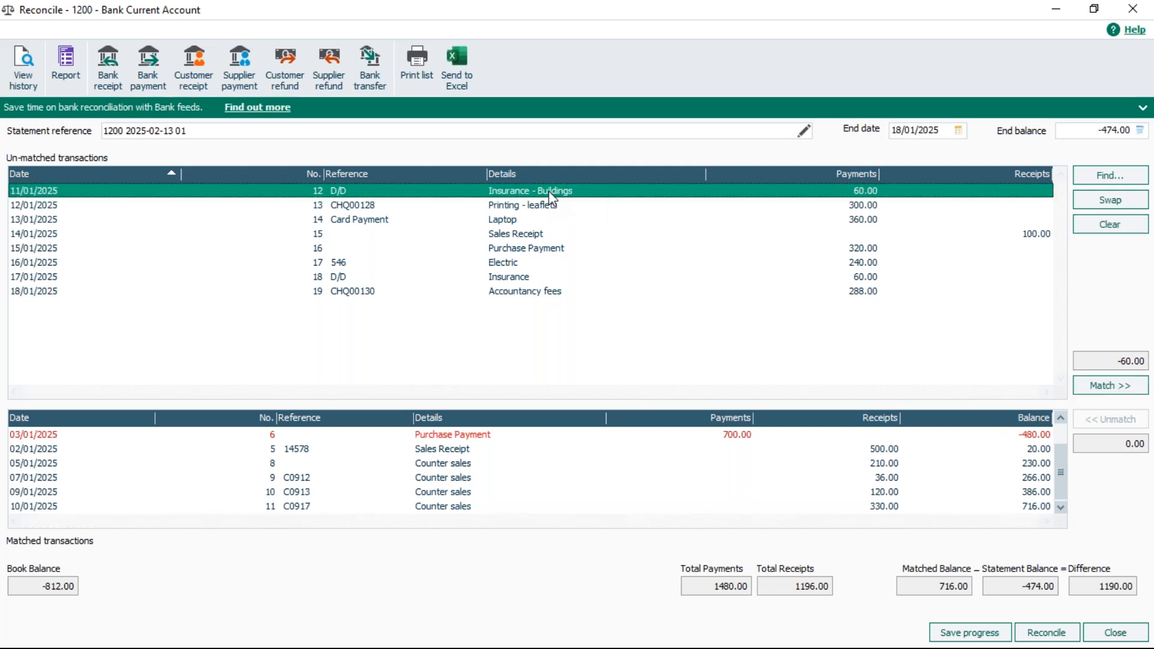
double_click(549, 193)
double_click(549, 193)
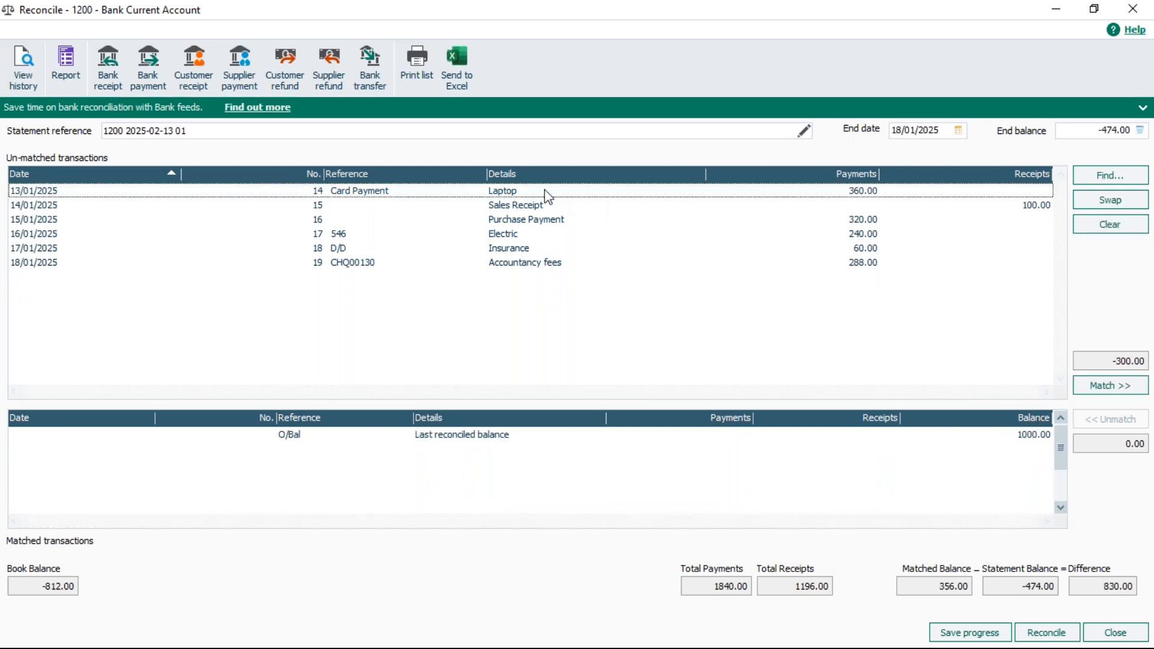
double_click(511, 192)
double_click(512, 192)
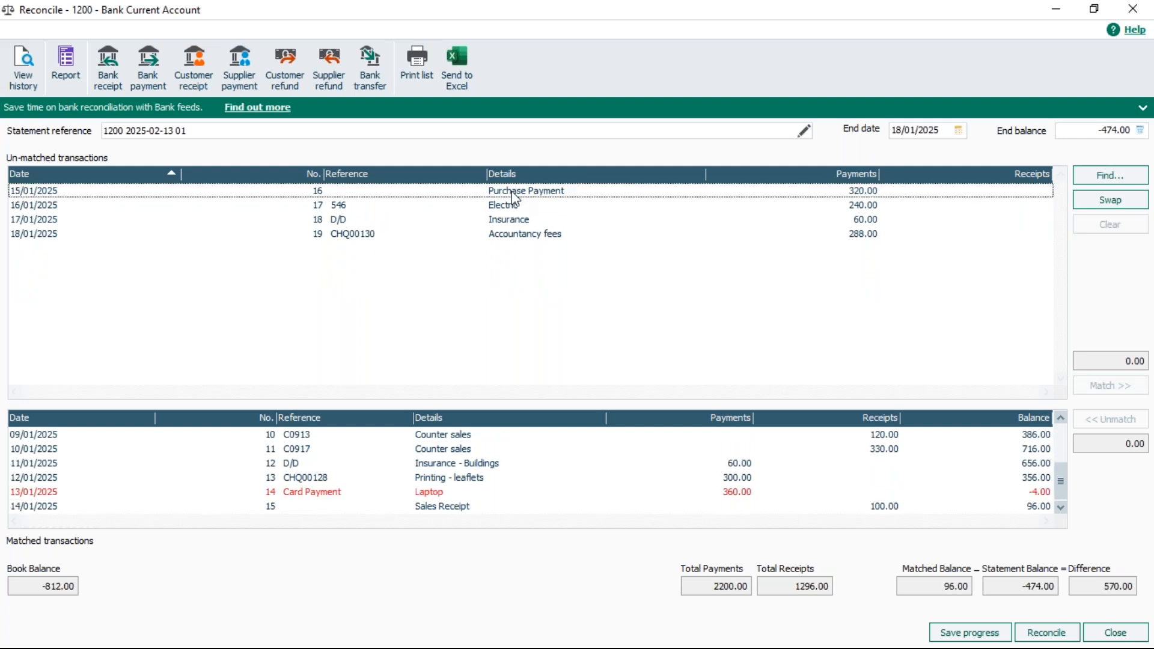
double_click(512, 192)
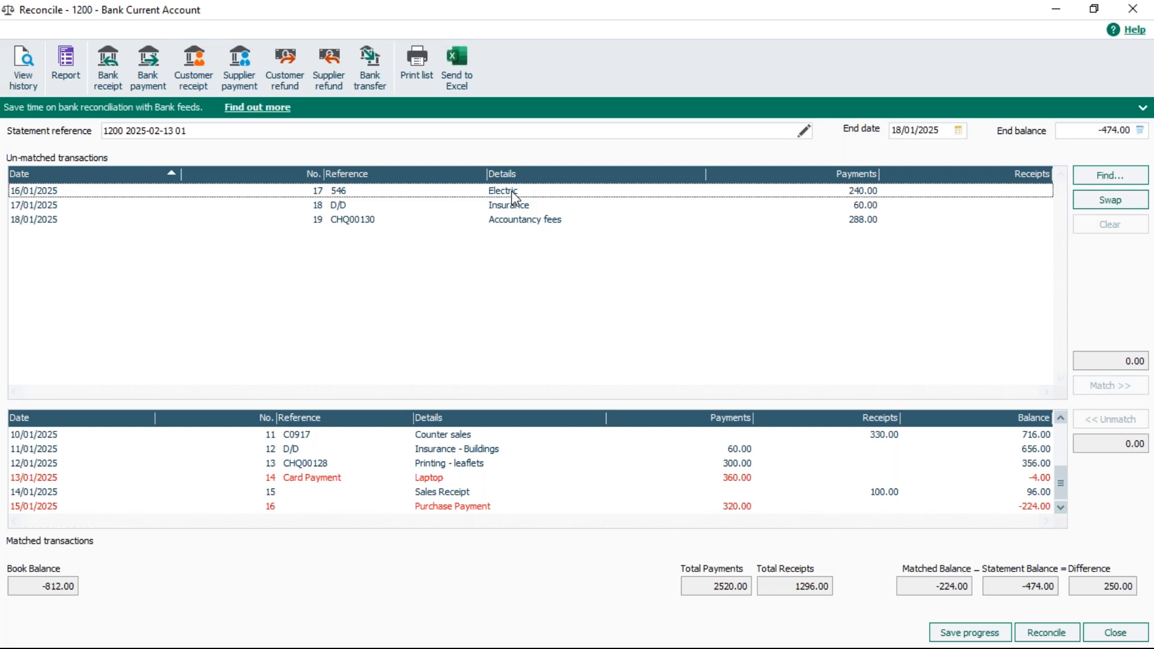
double_click(512, 191)
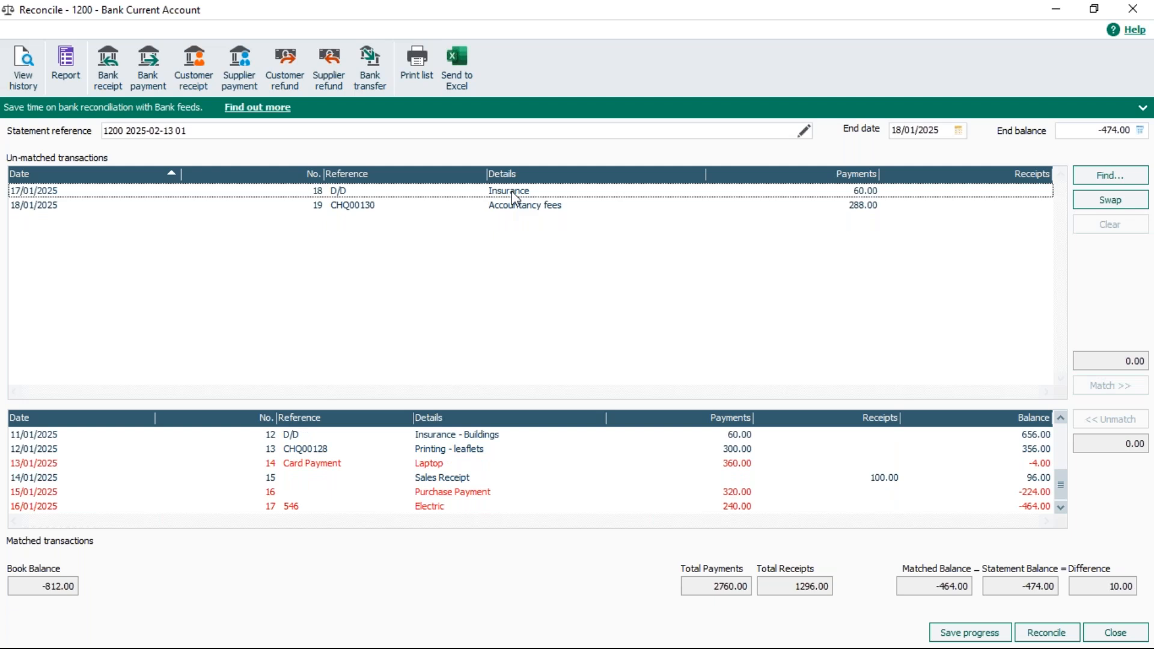
double_click(512, 192)
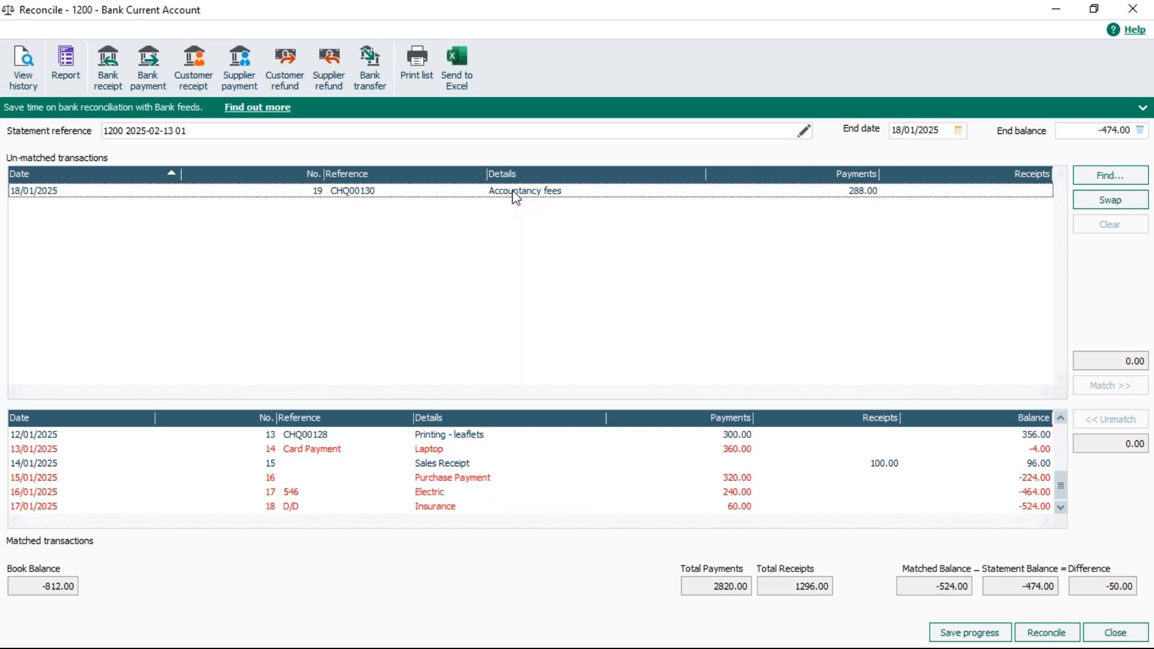
left_click(553, 200)
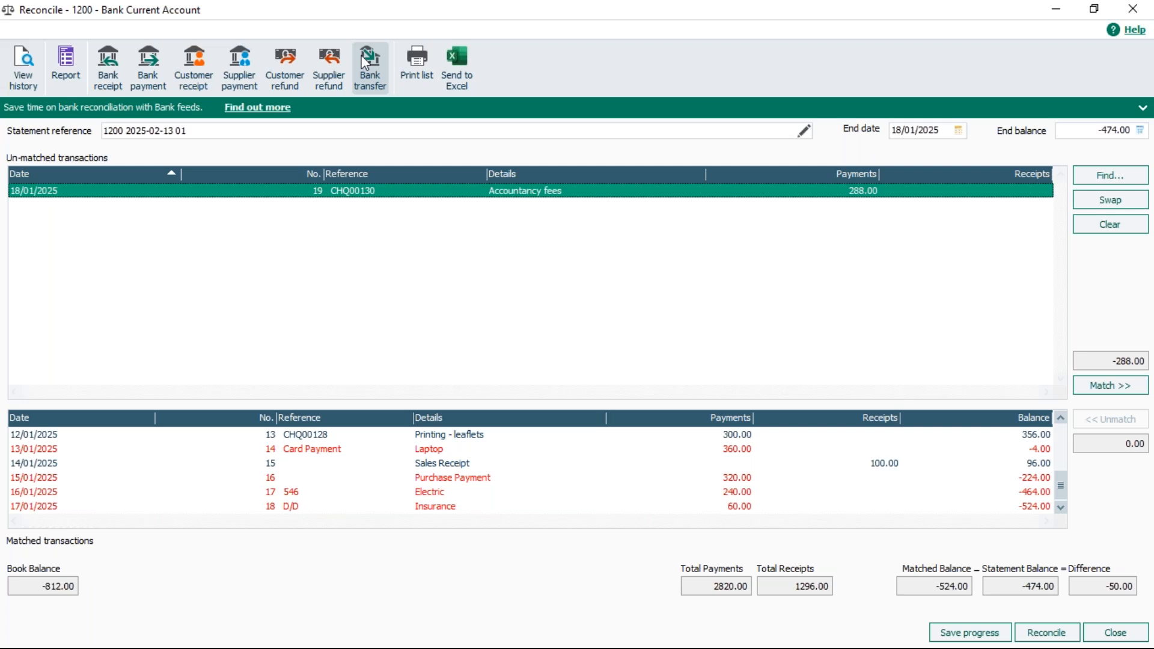
Start a customer receipt from the reconciliation for account A1WEB, dated 18/01/2025.
left_click(199, 62)
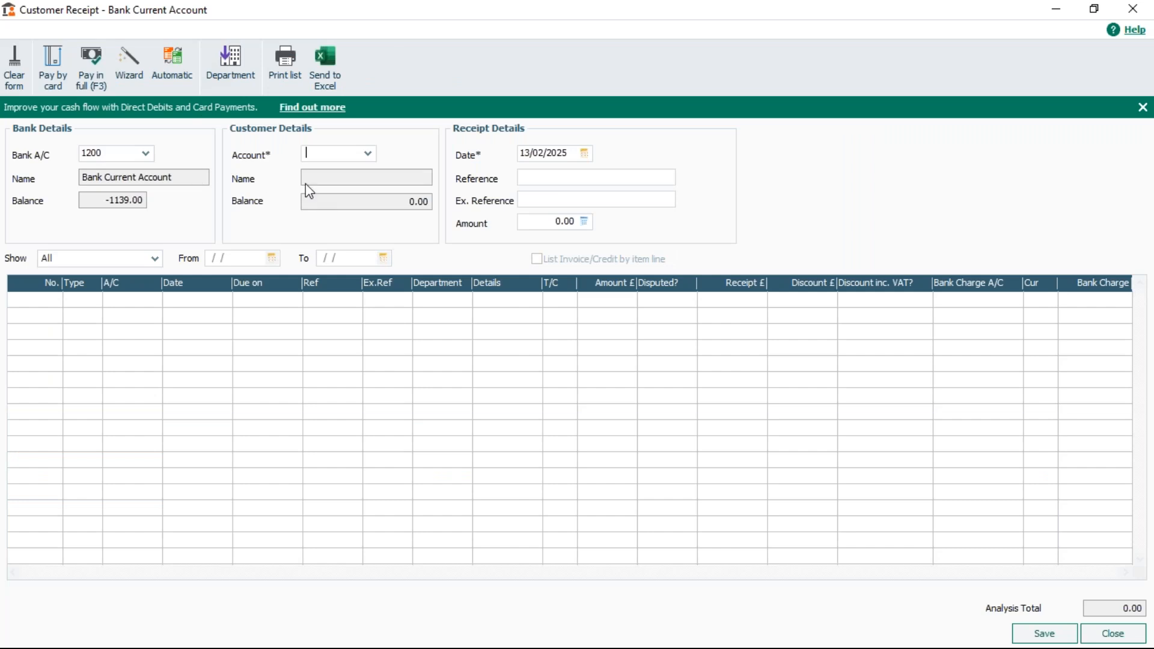
left_click(367, 153)
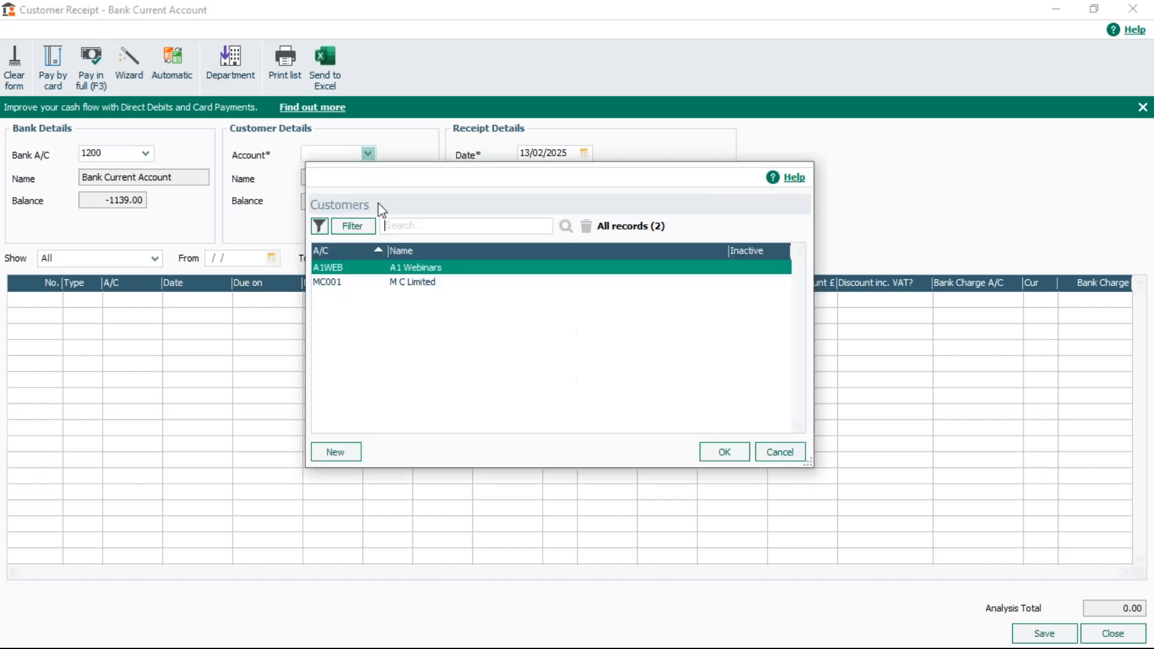
double_click(413, 267)
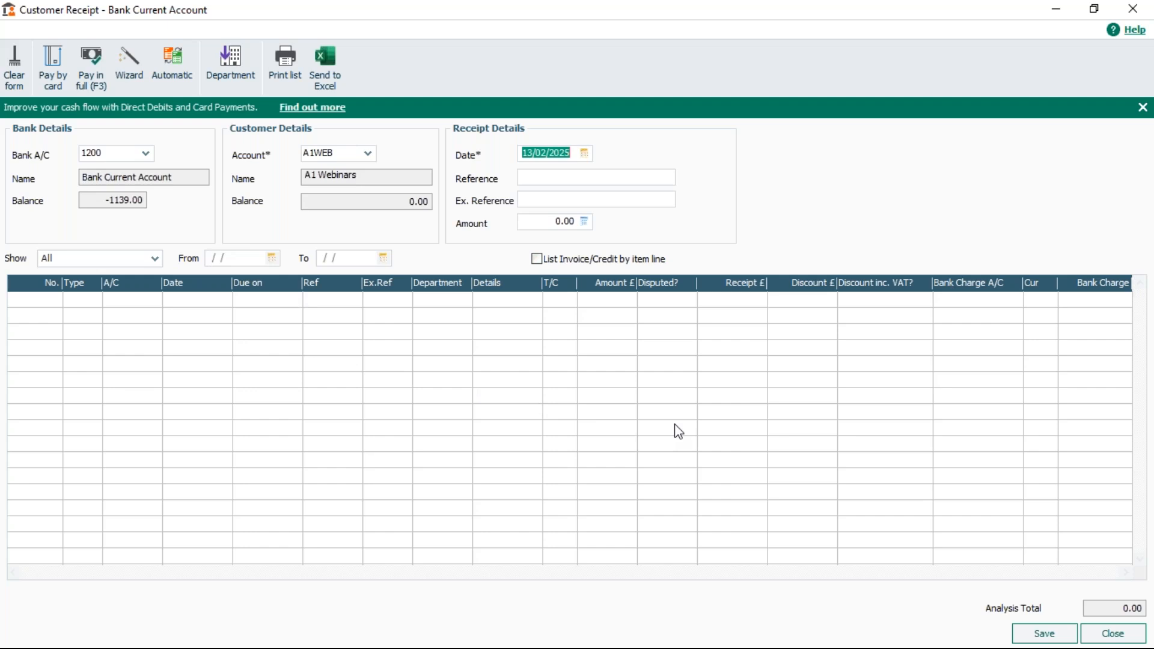
left_click(584, 153)
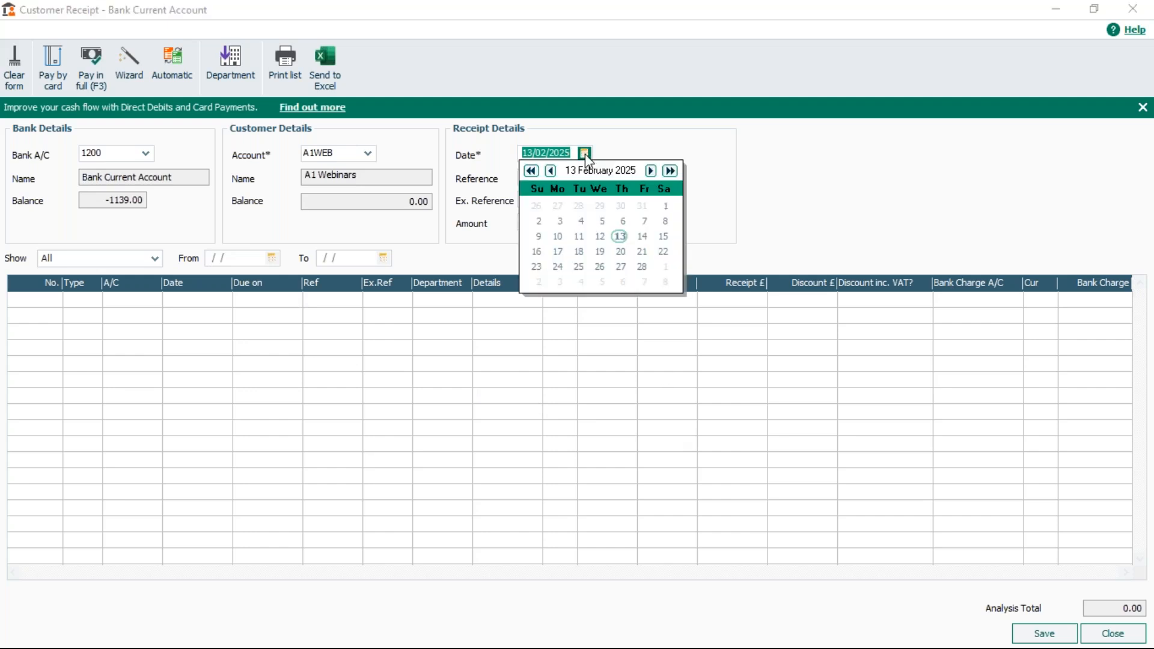
left_click(551, 172)
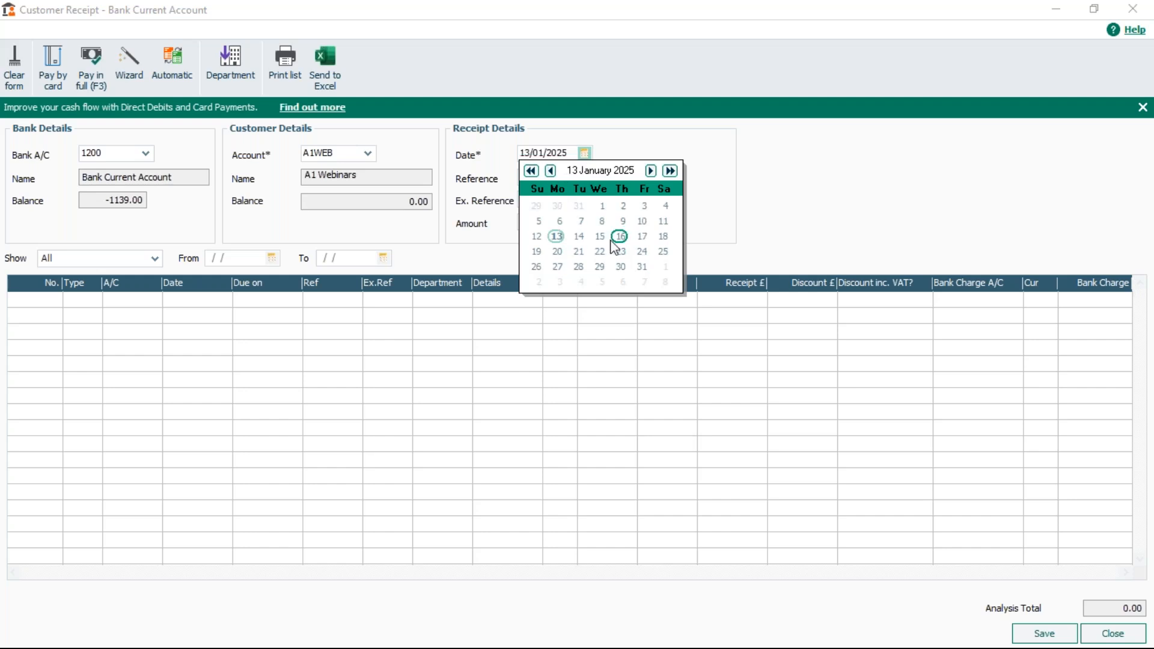
left_click(662, 236)
Enter the reference Deposit and an amount of 100.00 on the customer receipt.
left_click(530, 179)
type("Dep")
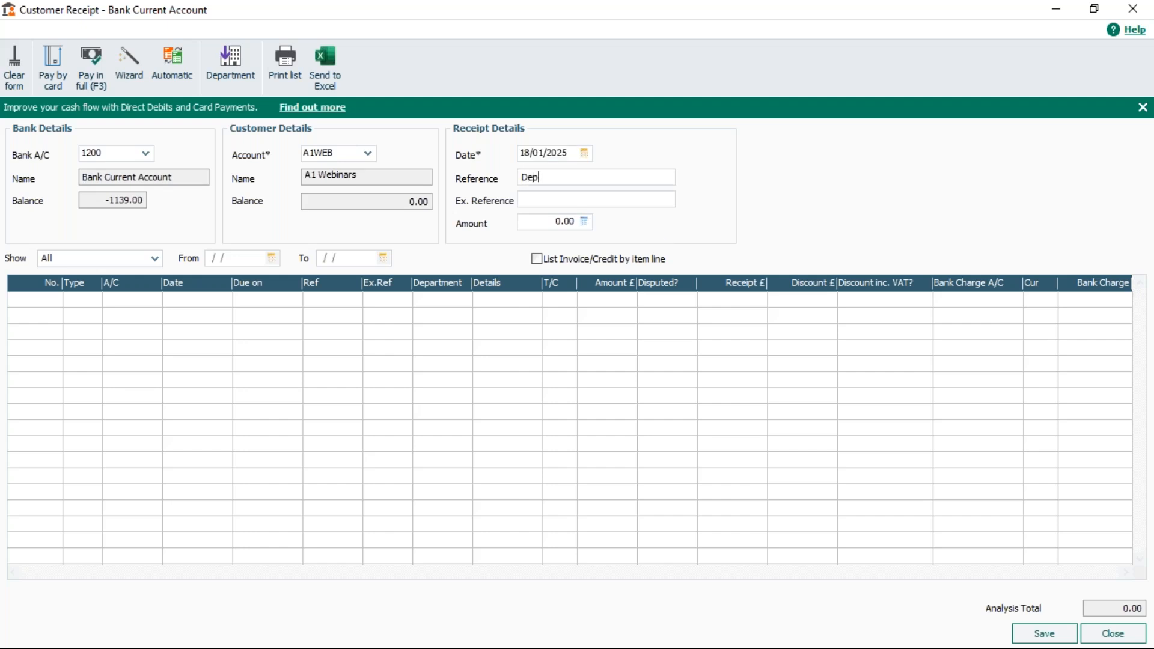
type("osit")
key("Tab")
key("Tab")
type("0")
Post the receipt as a Payment on Account and, back in the reconciliation, enlarge the matched transactions list.
left_click(1046, 634)
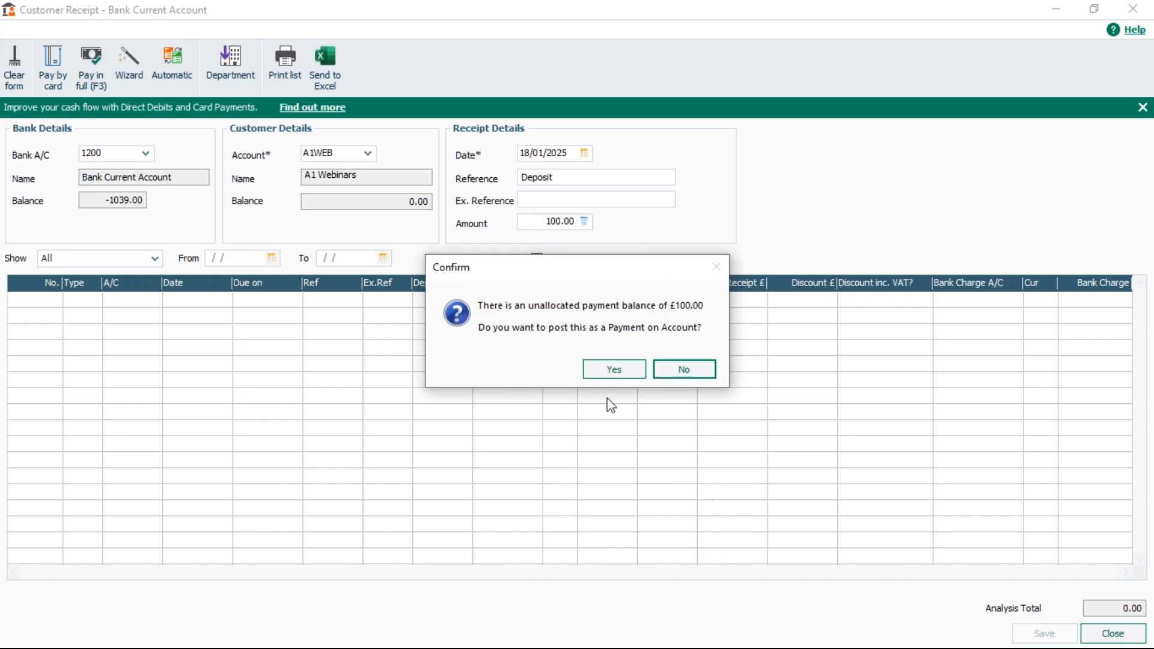
left_click(613, 370)
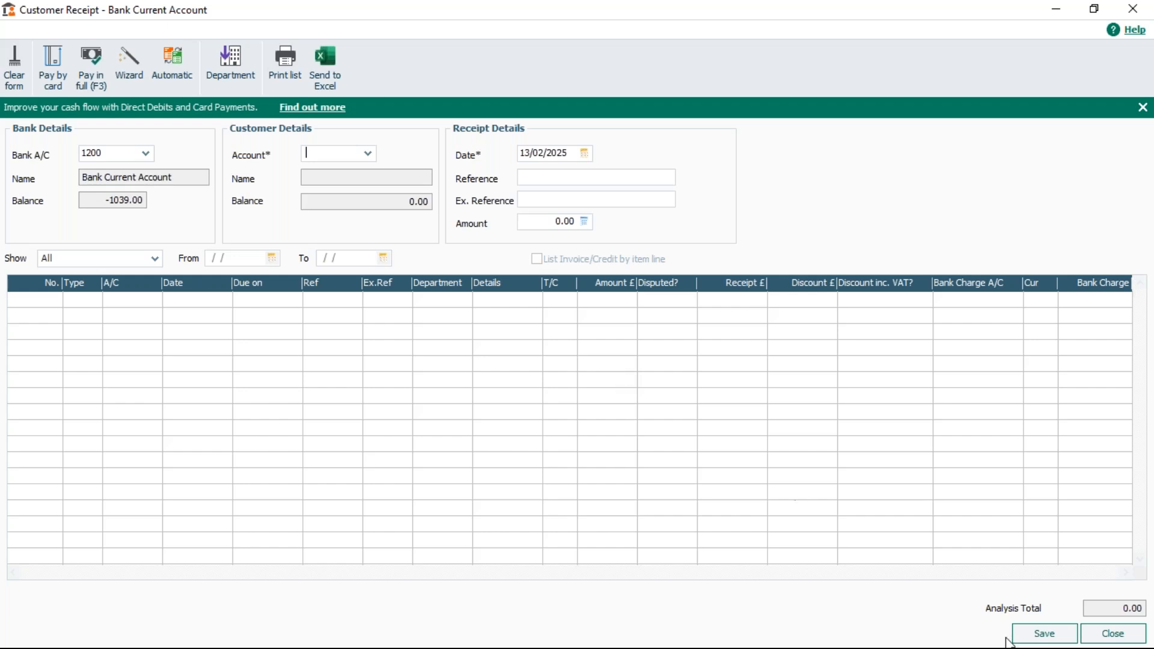
left_click(1108, 635)
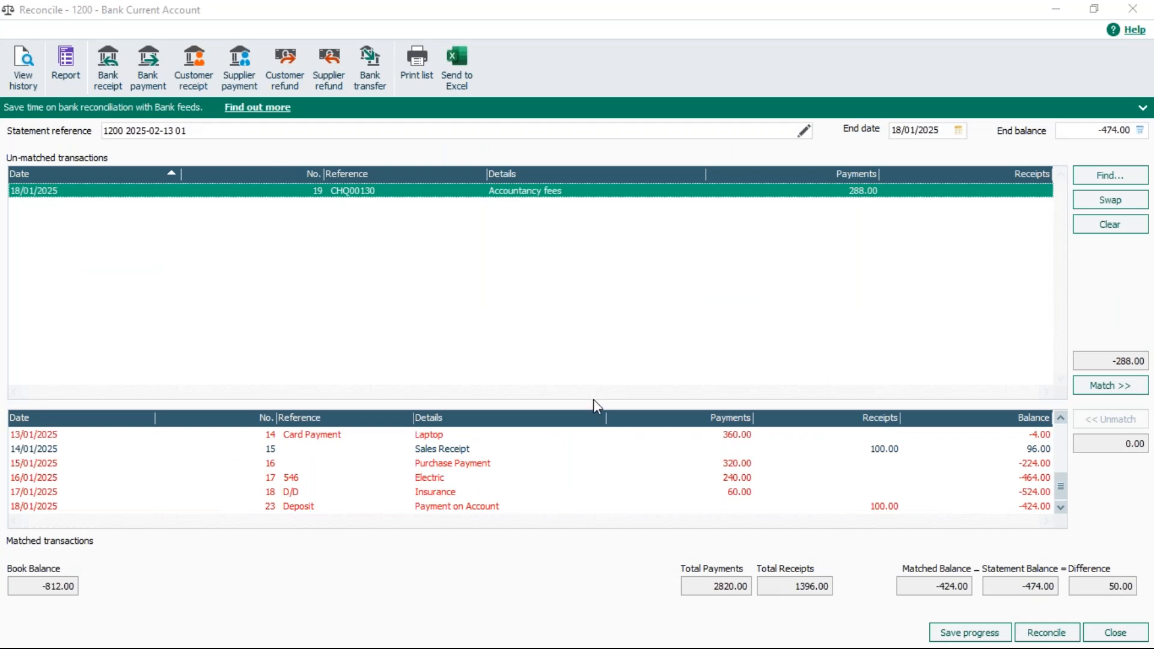
left_click_drag(595, 404, 597, 300)
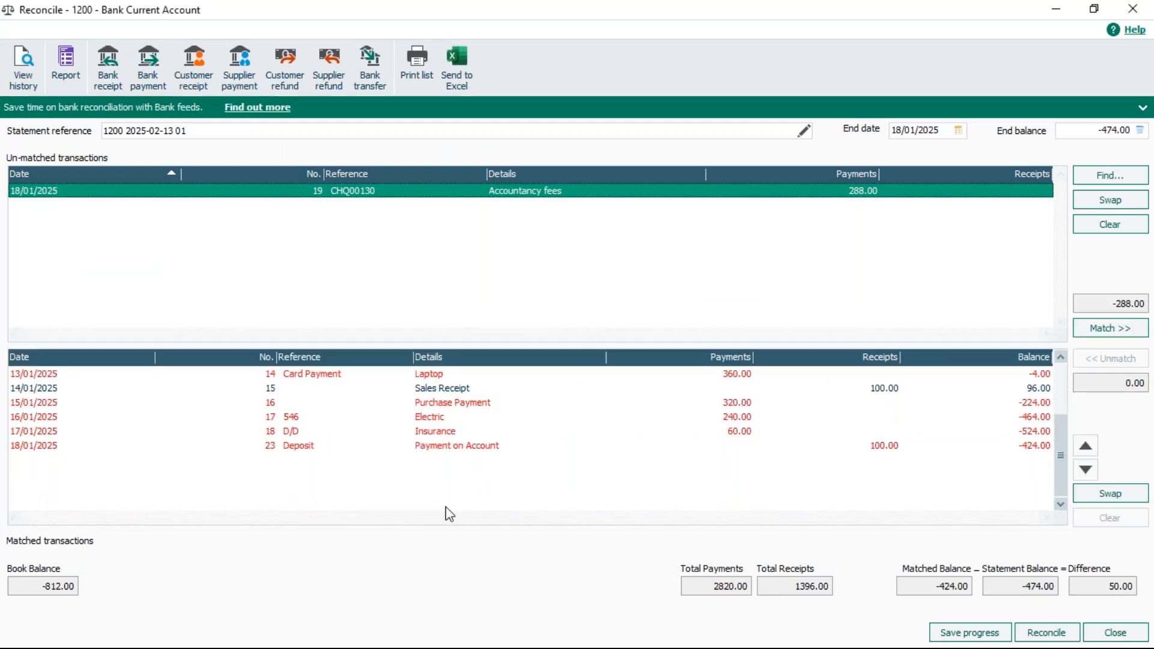
Select the matched Payment on Account entry and check the statement summary's interest and account charges fields, leaving them unchanged.
left_click(433, 447)
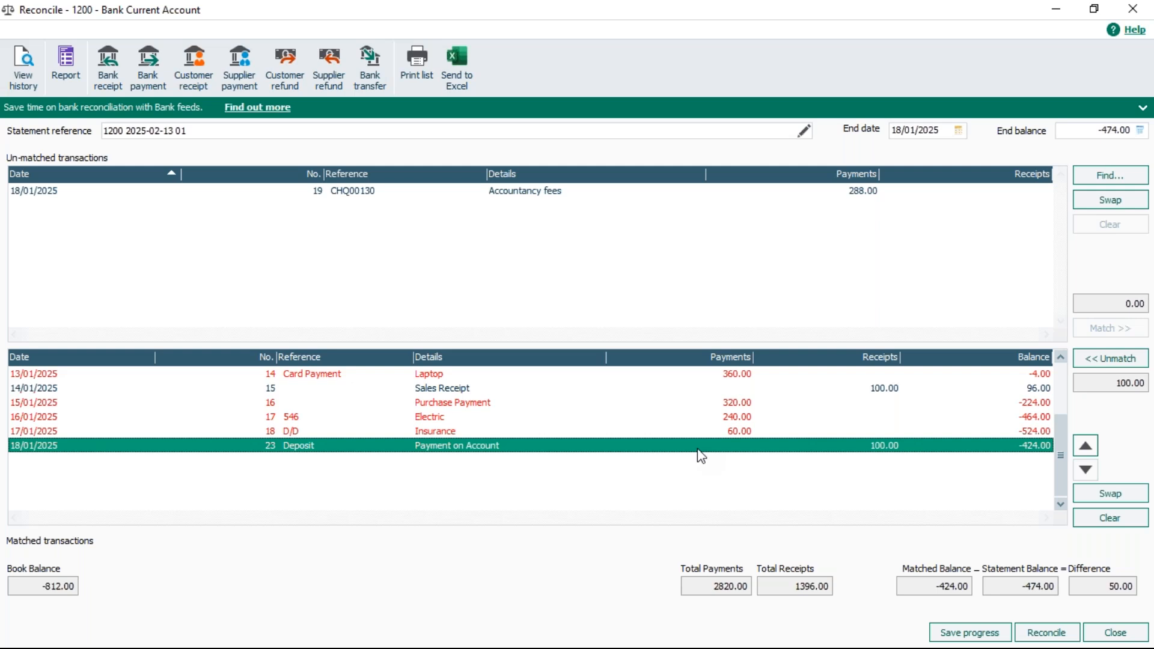
left_click(805, 132)
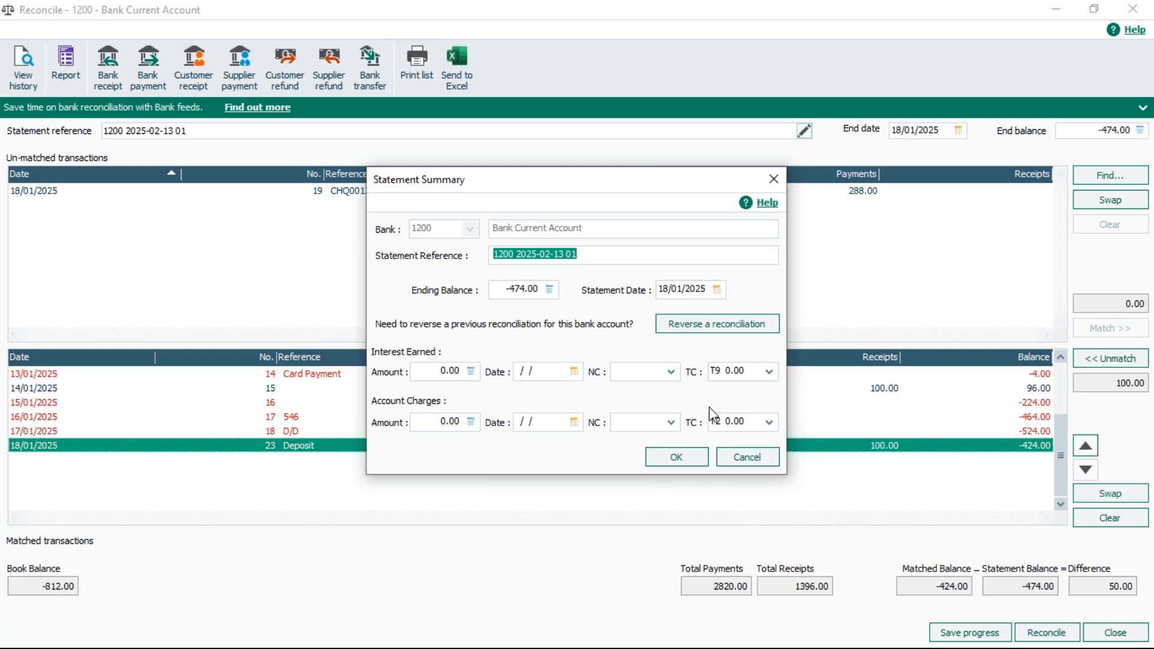
left_click(745, 458)
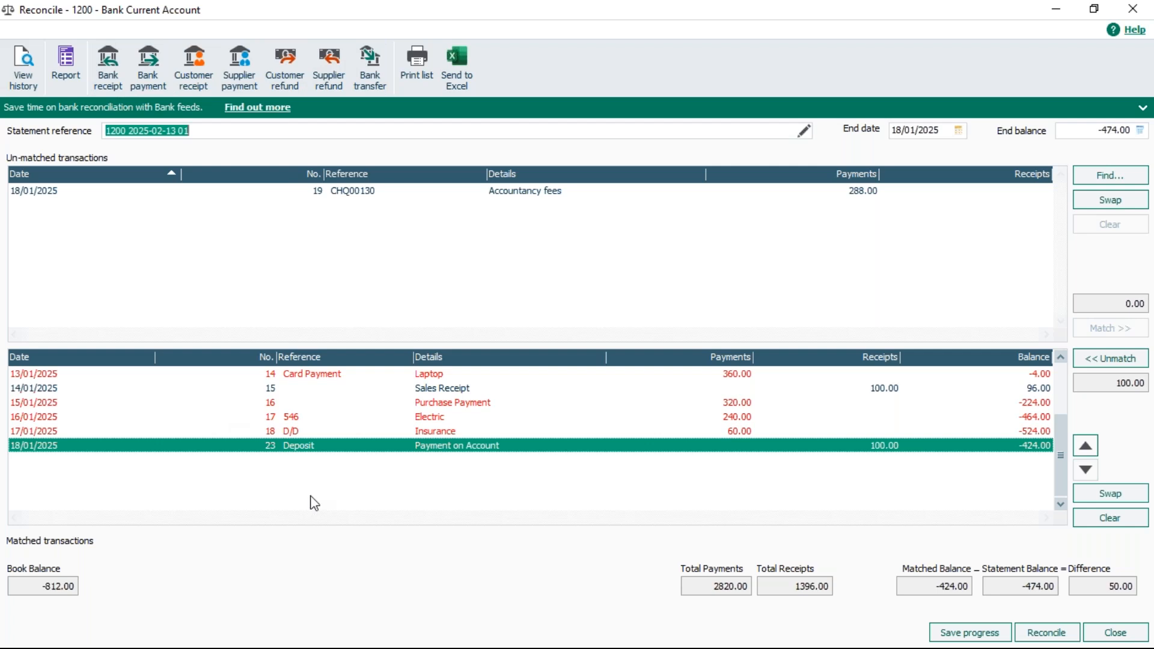
Start a bank payment from the reconciliation dated 18/01/2025 with reference Charges and nominal code 7901 Bank Charges.
left_click(149, 68)
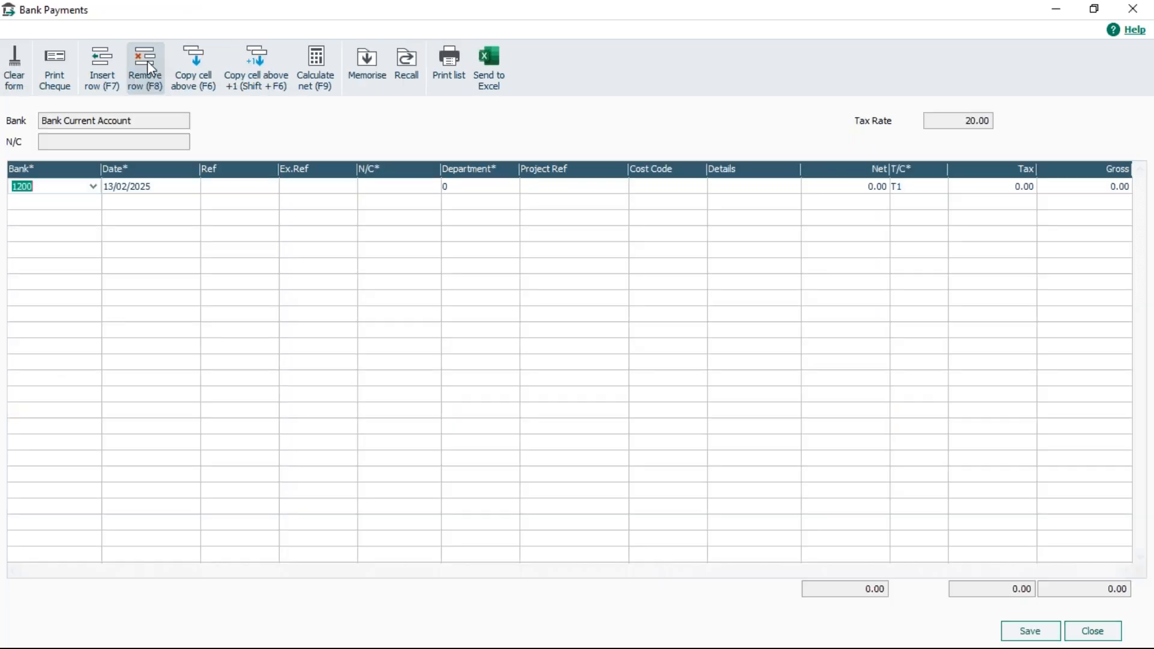
left_click(174, 185)
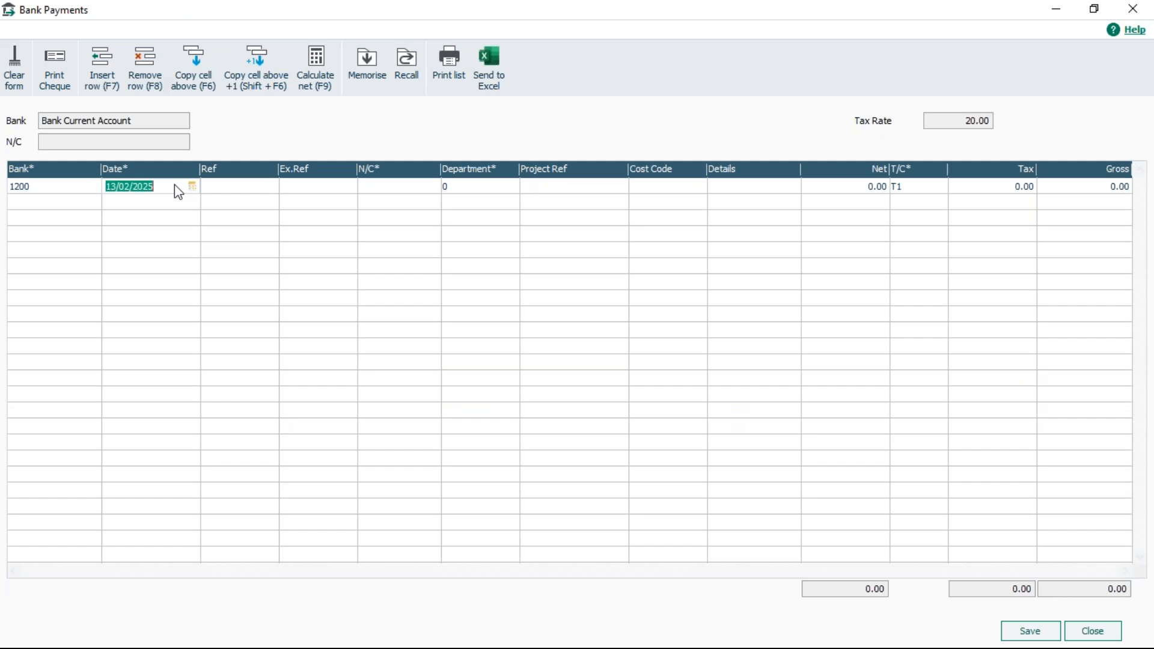
type("18/01/2025")
key("Tab")
type("Charges")
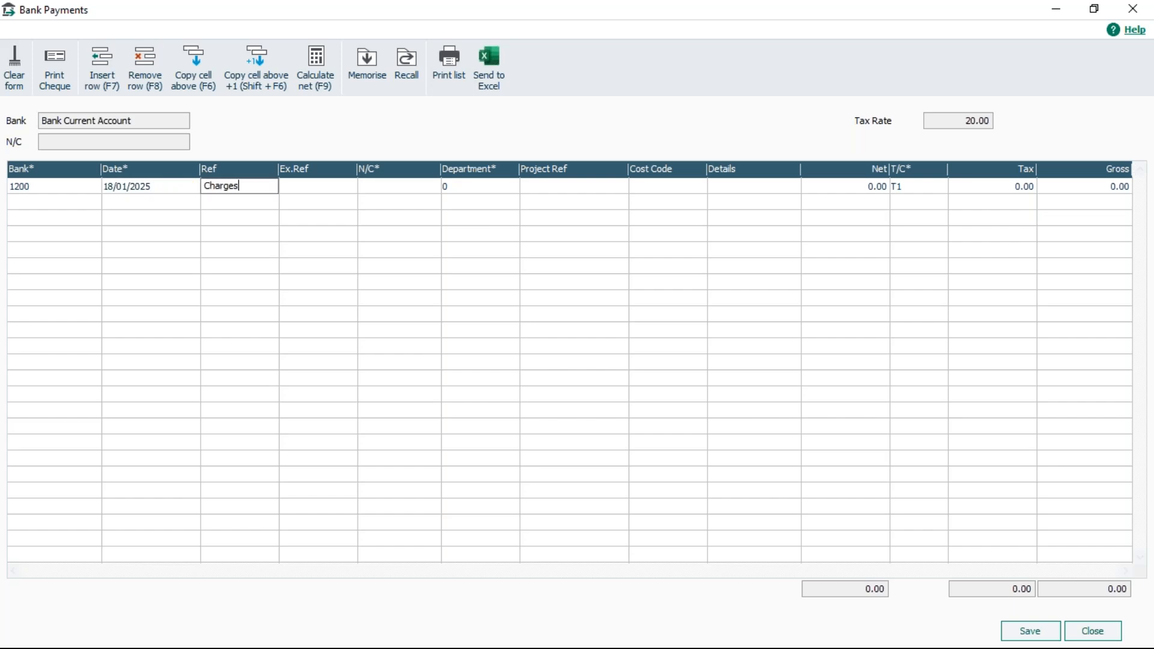
key("Tab")
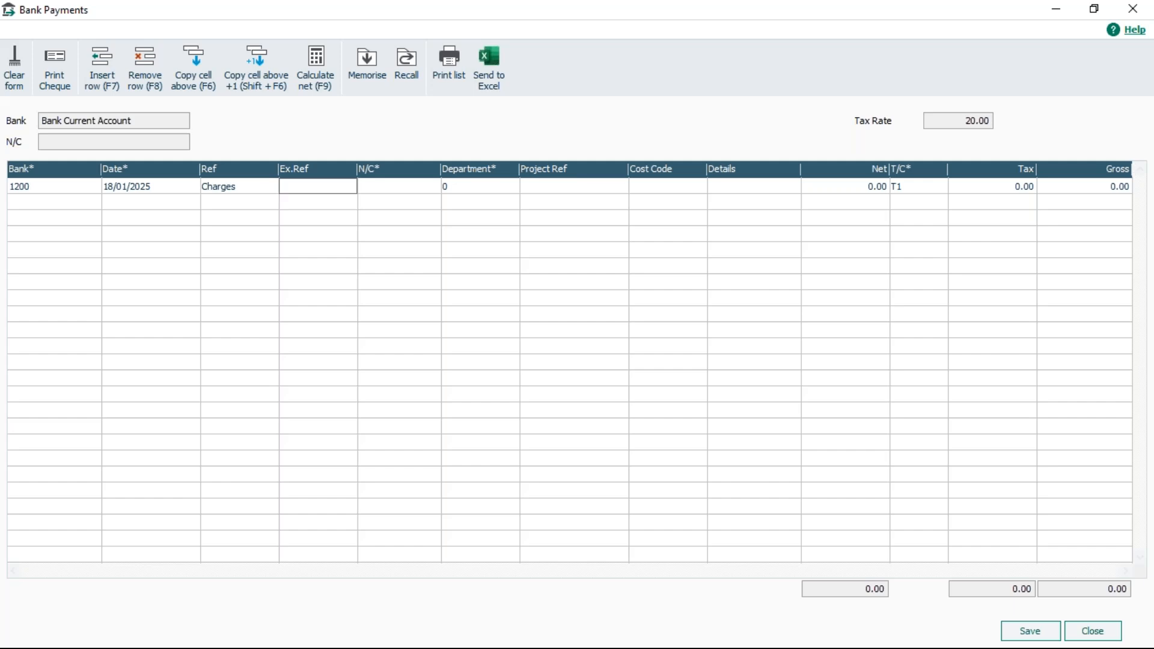
key("Tab")
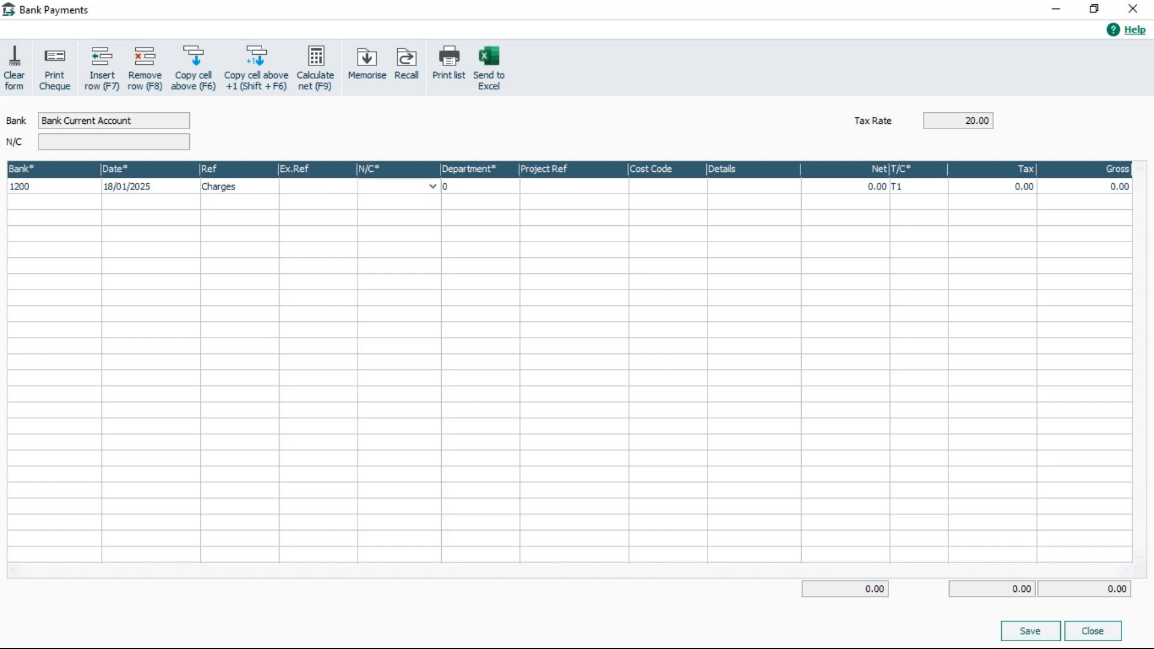
type("7901")
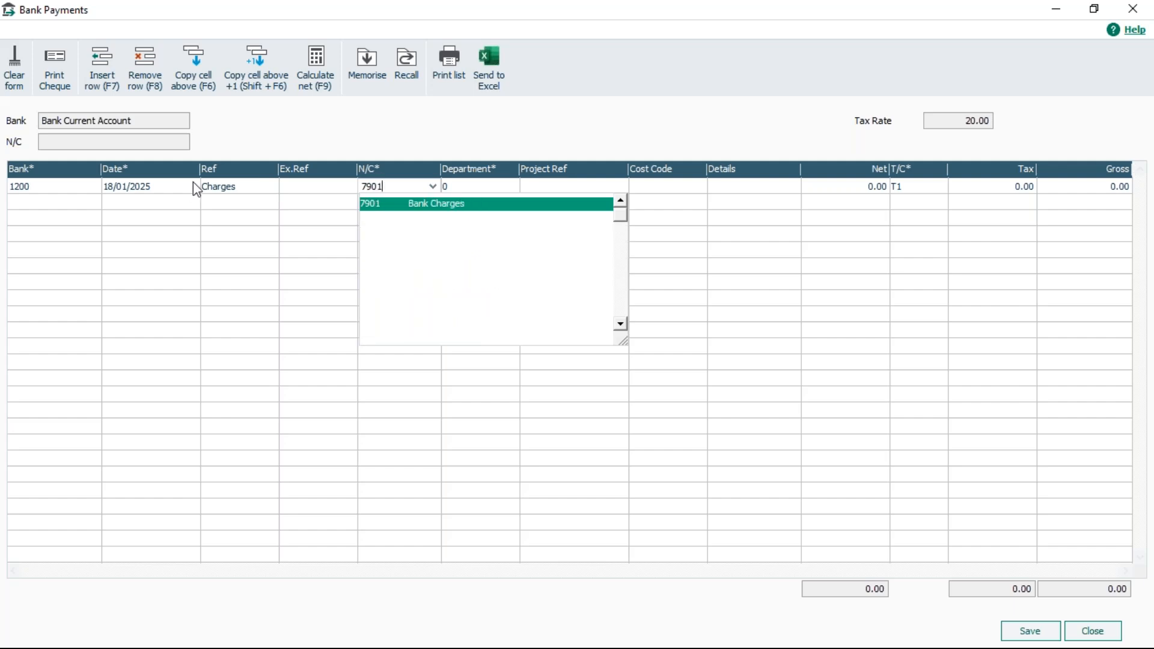
left_click(458, 206)
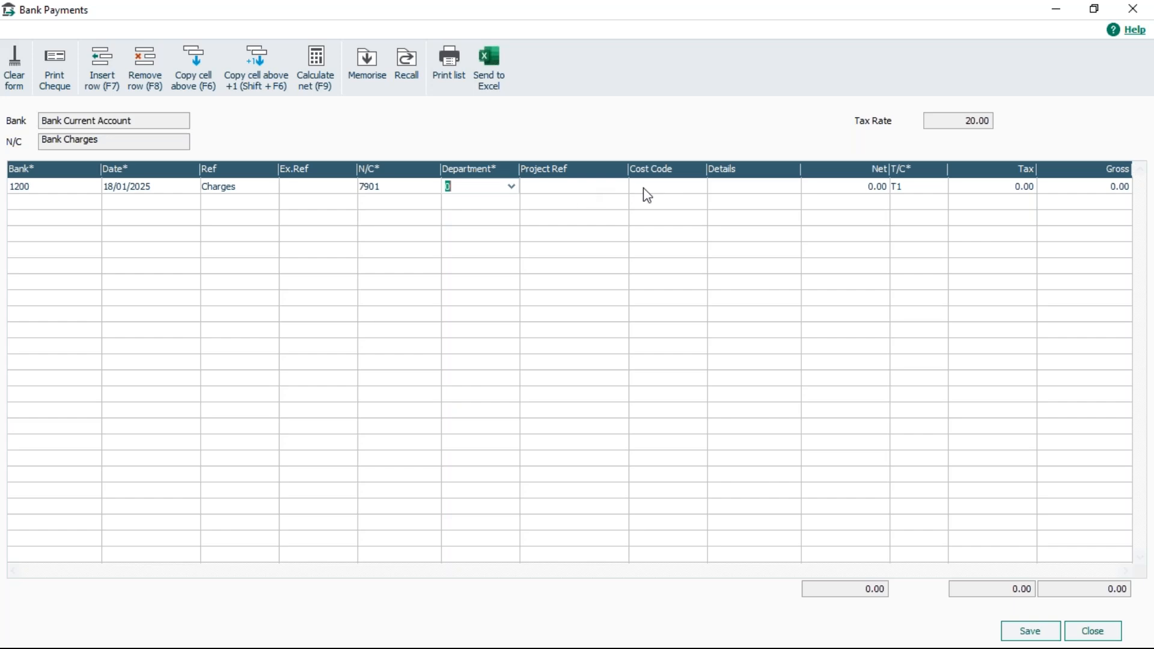
Enter the details Bank Charges and a net amount of 50.00 on the bank payment line.
left_click(743, 188)
type("B")
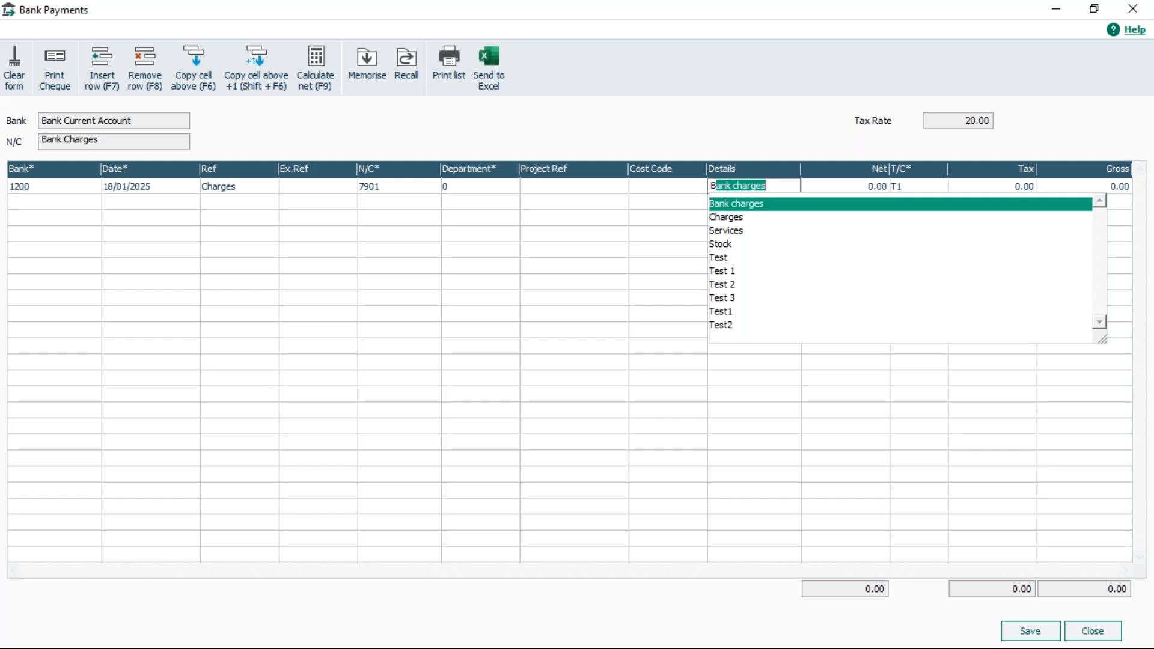
type("ank C")
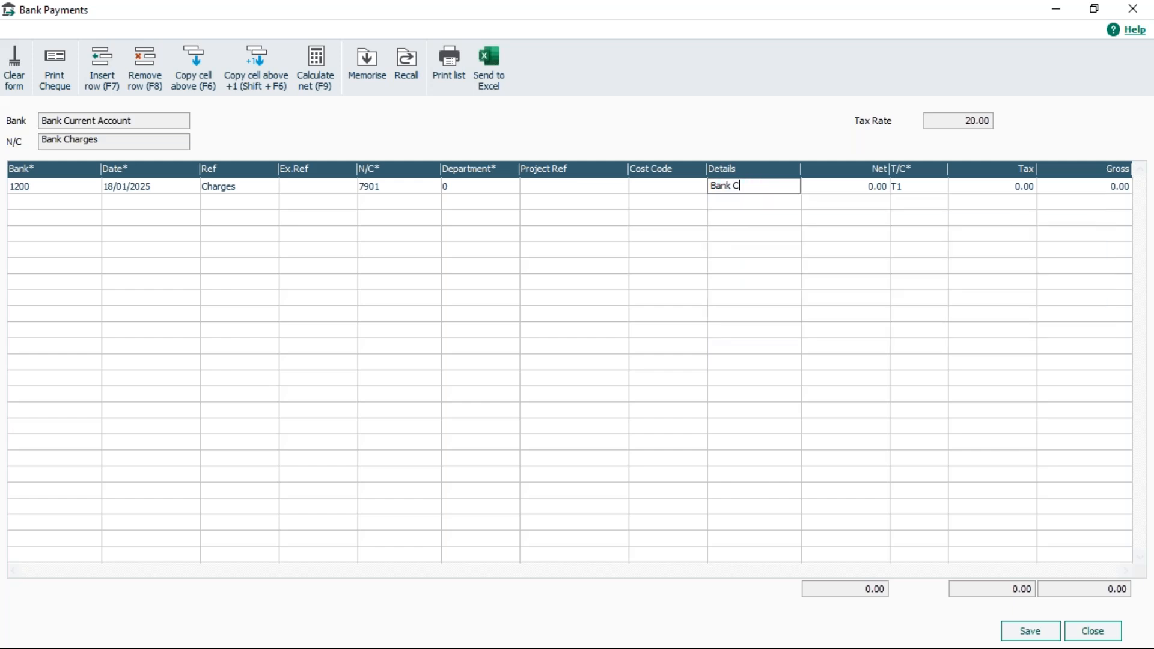
type("harges")
key("Tab")
type("50")
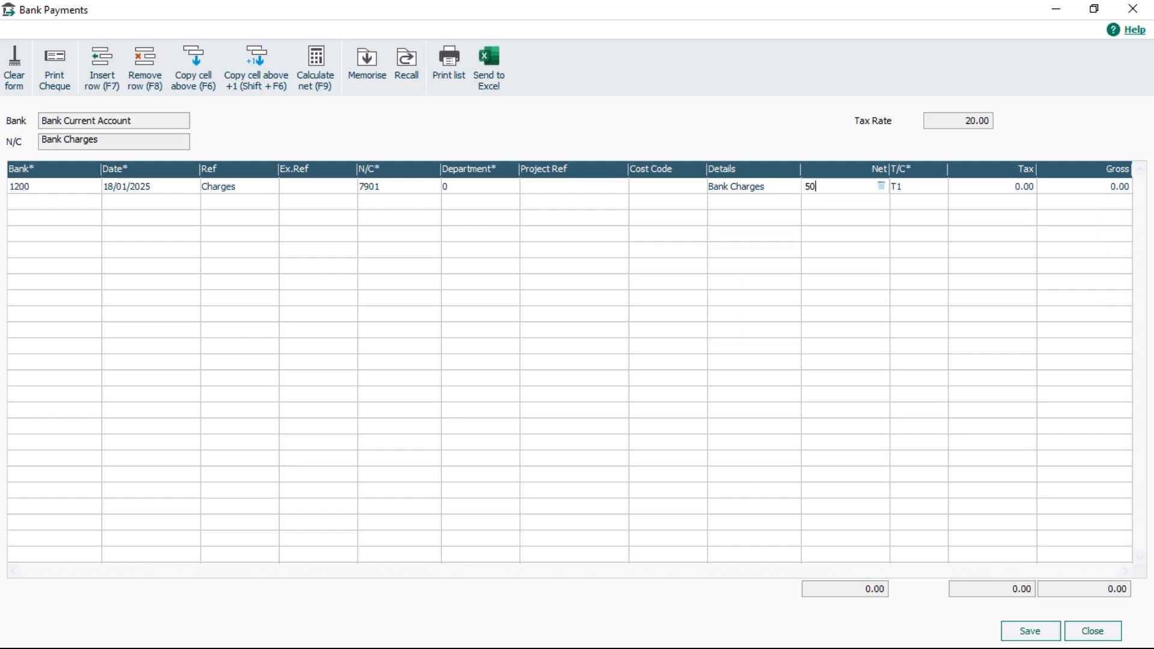
key("Tab")
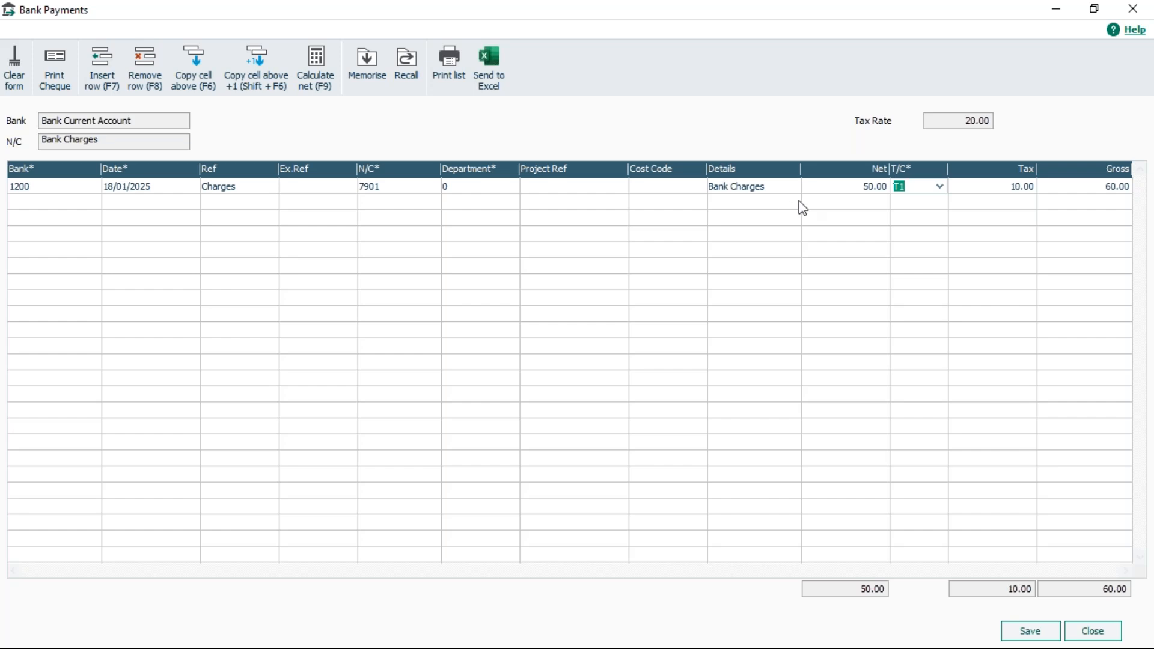
Set the bank payment's tax code to T2, exempt transactions, and save the payment.
left_click(940, 187)
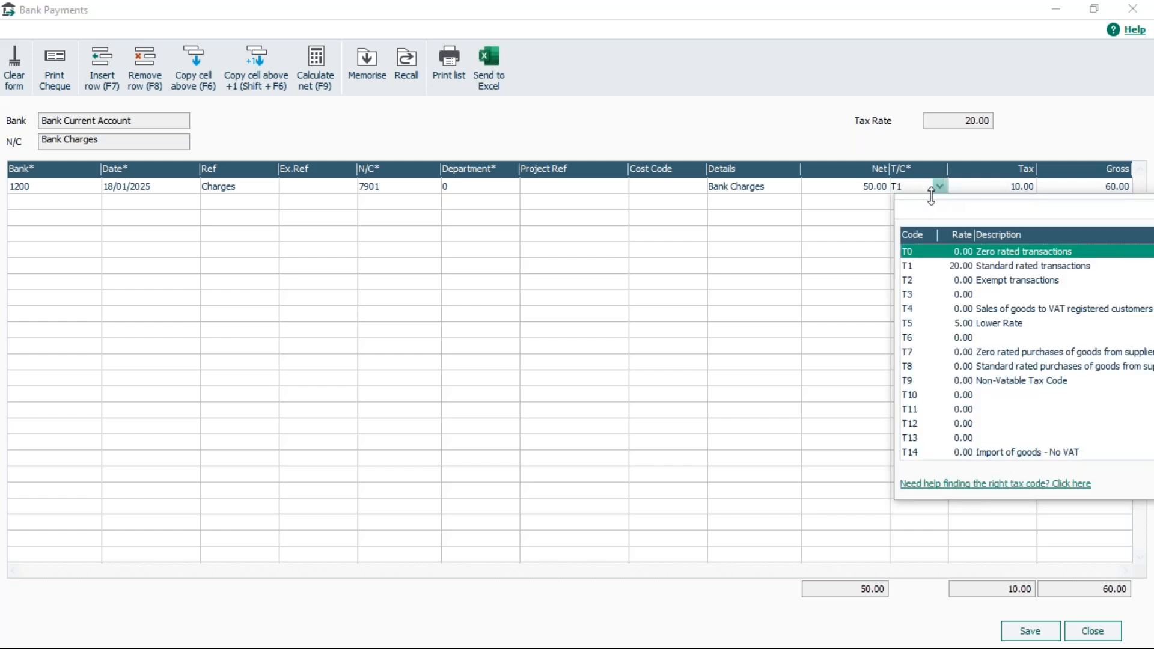
left_click(976, 281)
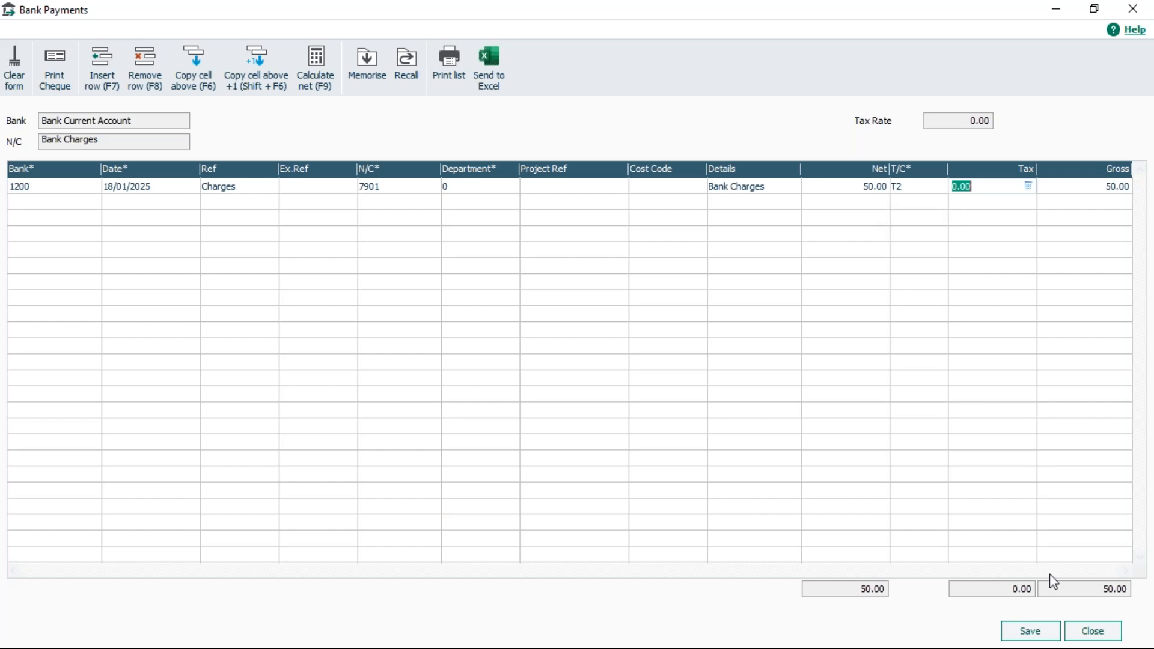
left_click(1033, 635)
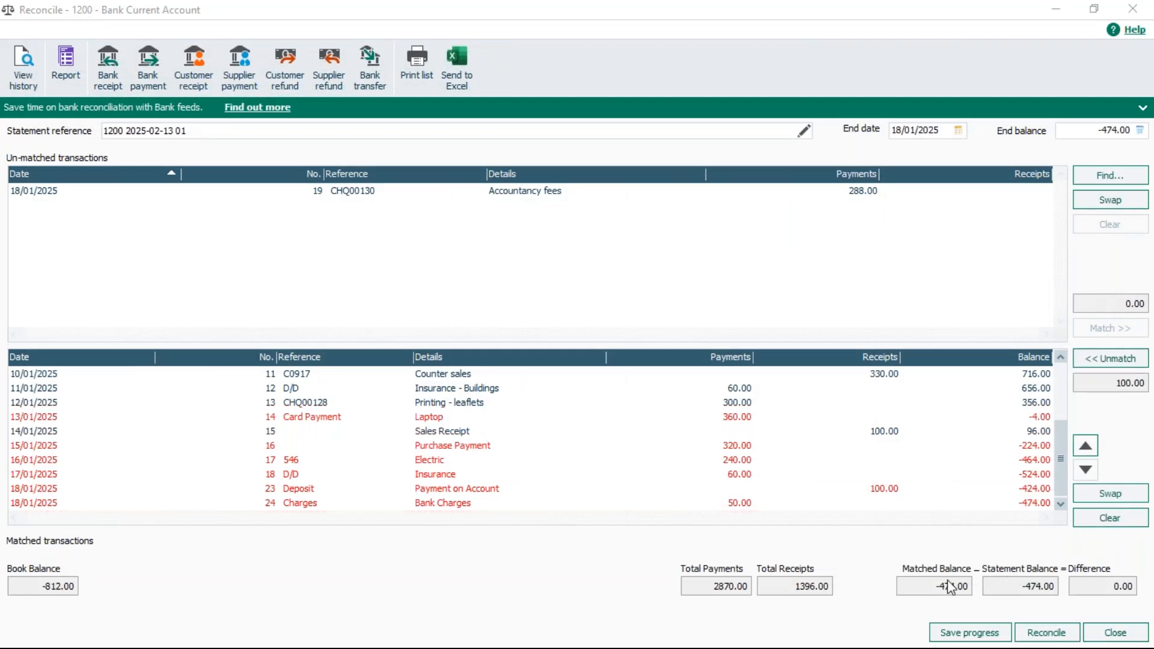
Check the matched Bank Charges entry and the un-matched Accountancy fees, and clear the selection.
left_click(443, 505)
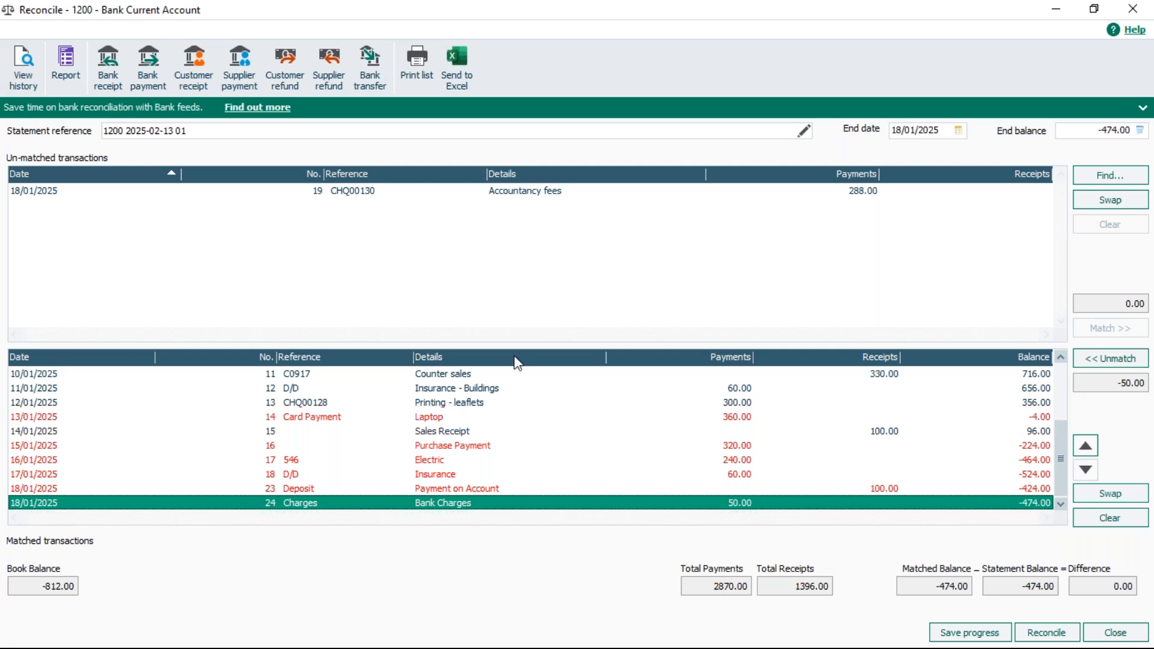
left_click(511, 194)
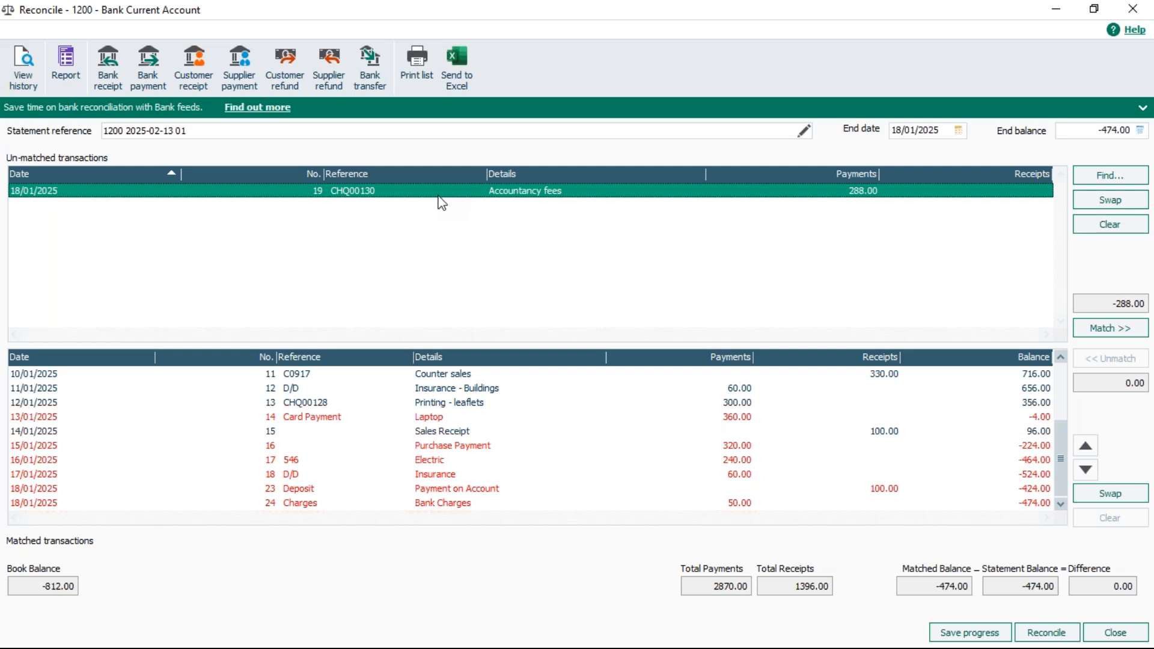
left_click(1111, 228)
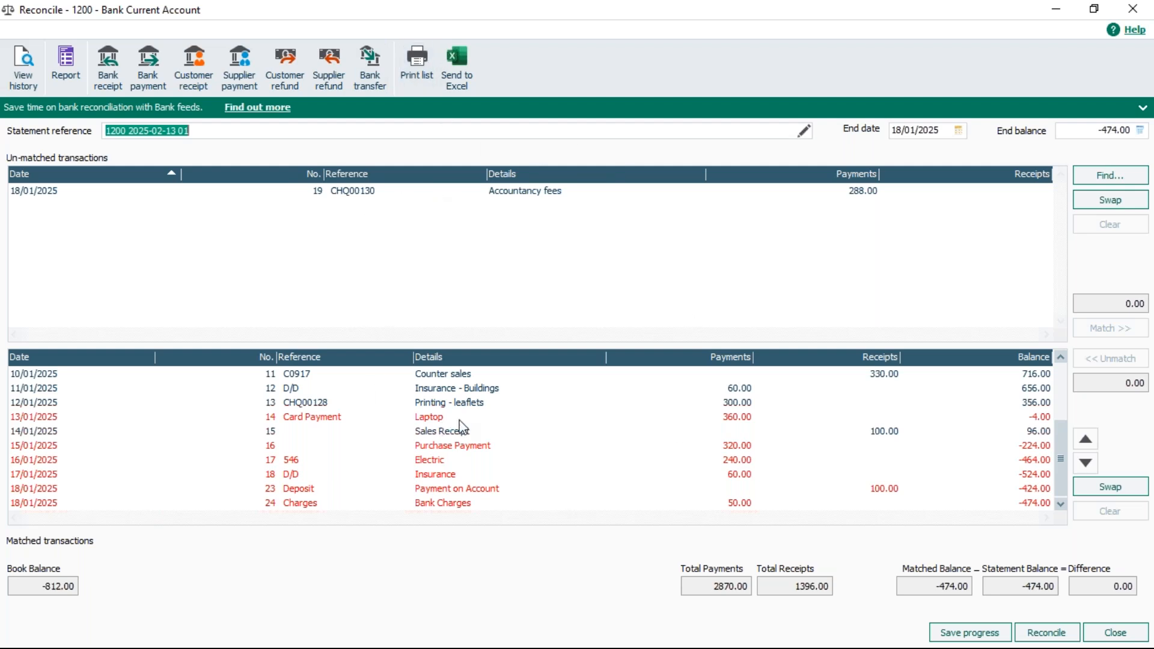
Send the reconciliation to Excel and examine its bank and statement details and the Unmatched Items section.
left_click(463, 56)
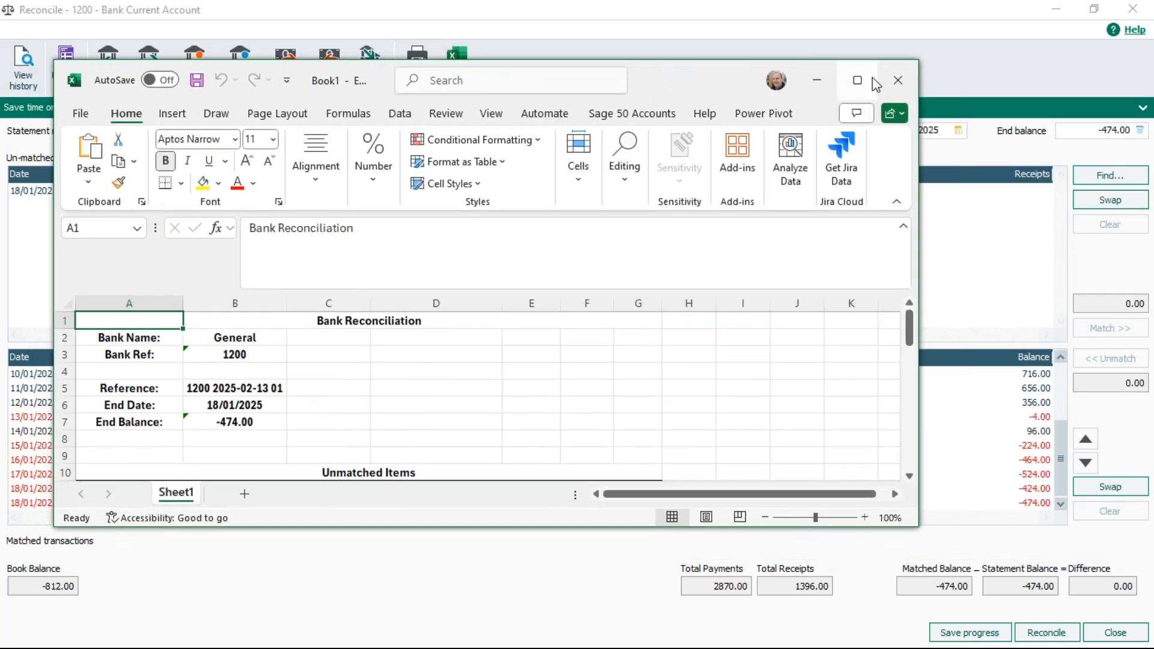
left_click(868, 78)
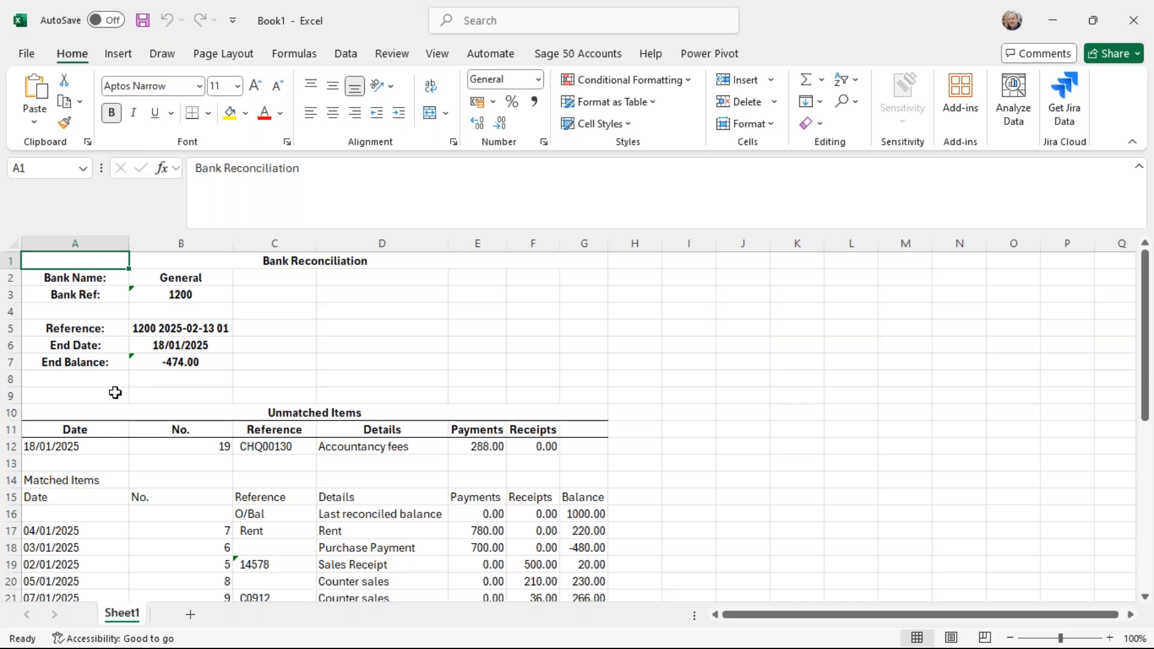
left_click(167, 280)
left_click_drag(170, 293, 172, 360)
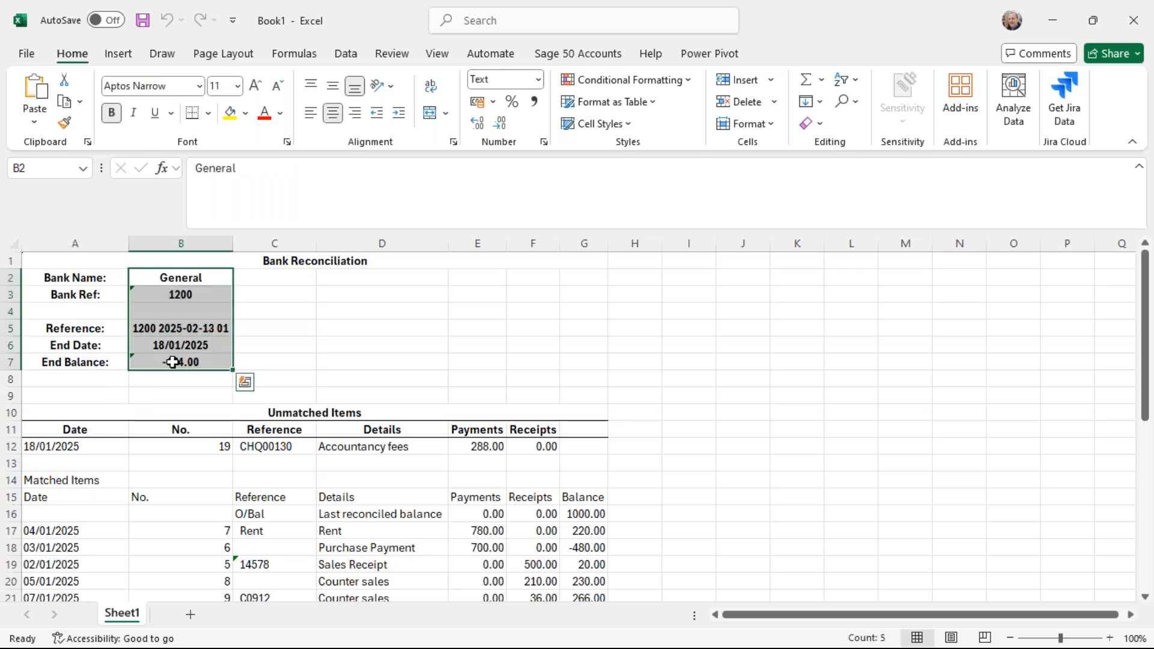
left_click_drag(171, 327, 165, 357)
left_click_drag(98, 405, 579, 442)
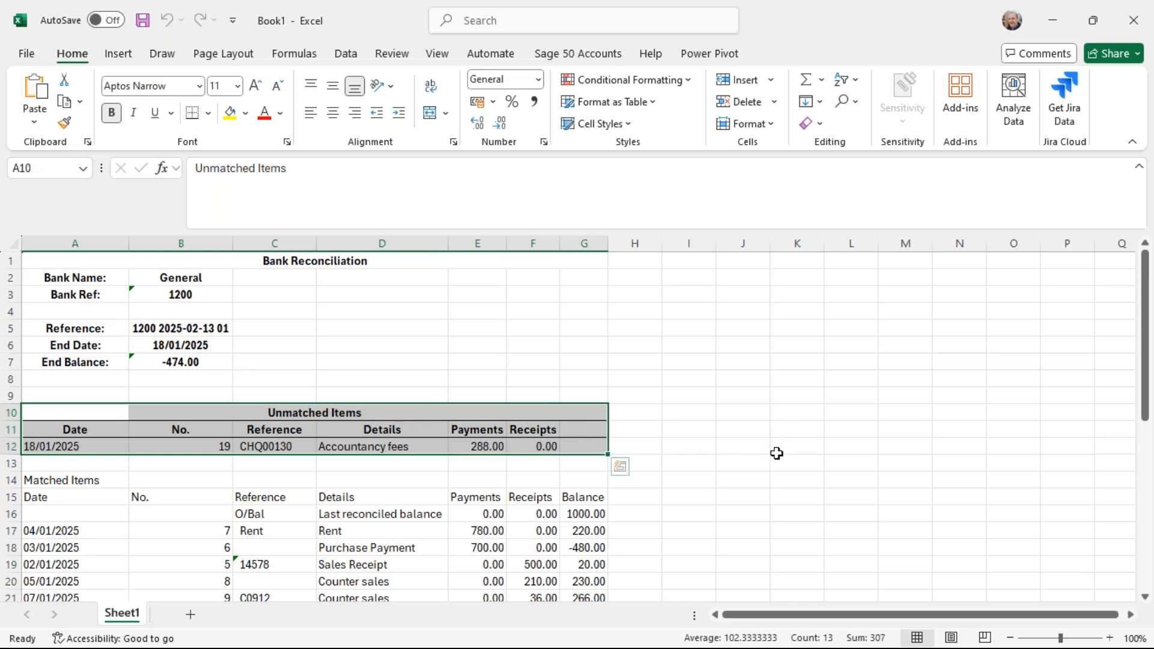
Examine the Matched Items section of the exported workbook and close the workbook without saving it.
scroll(774, 453, "down", 4)
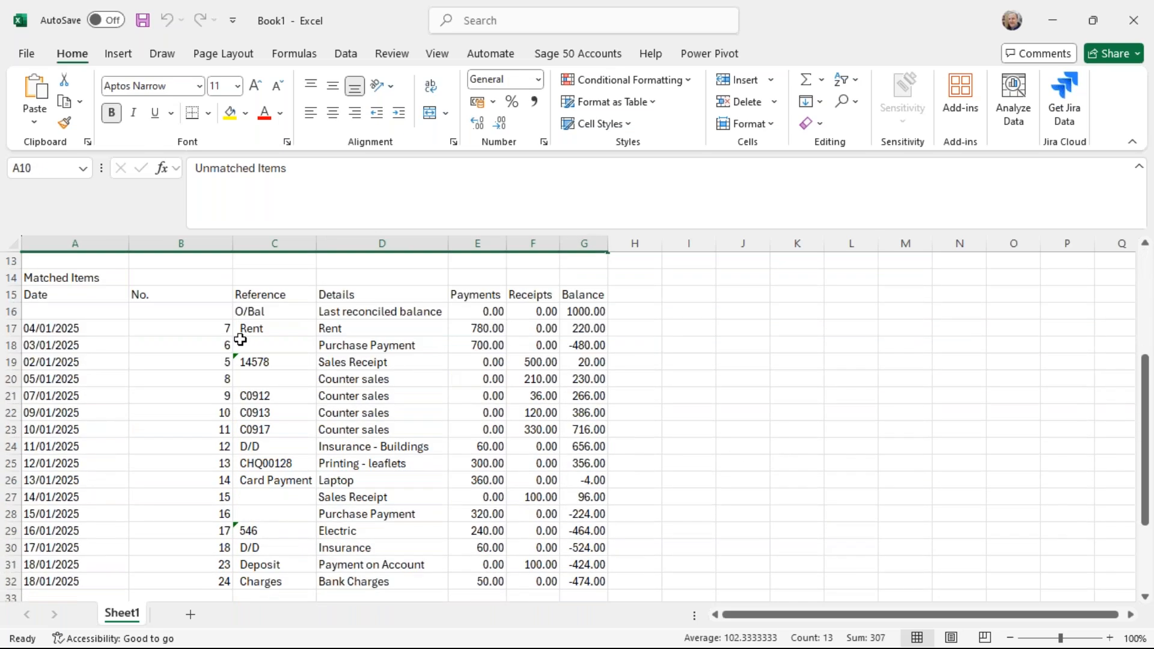
left_click_drag(112, 284, 598, 582)
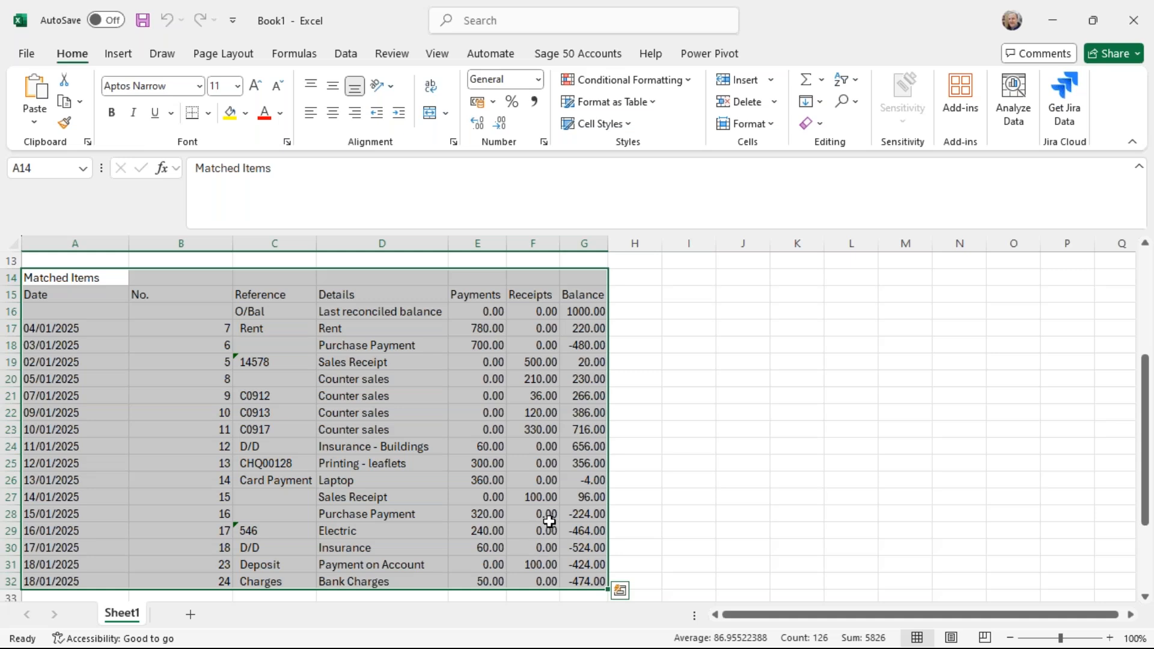
left_click(1133, 30)
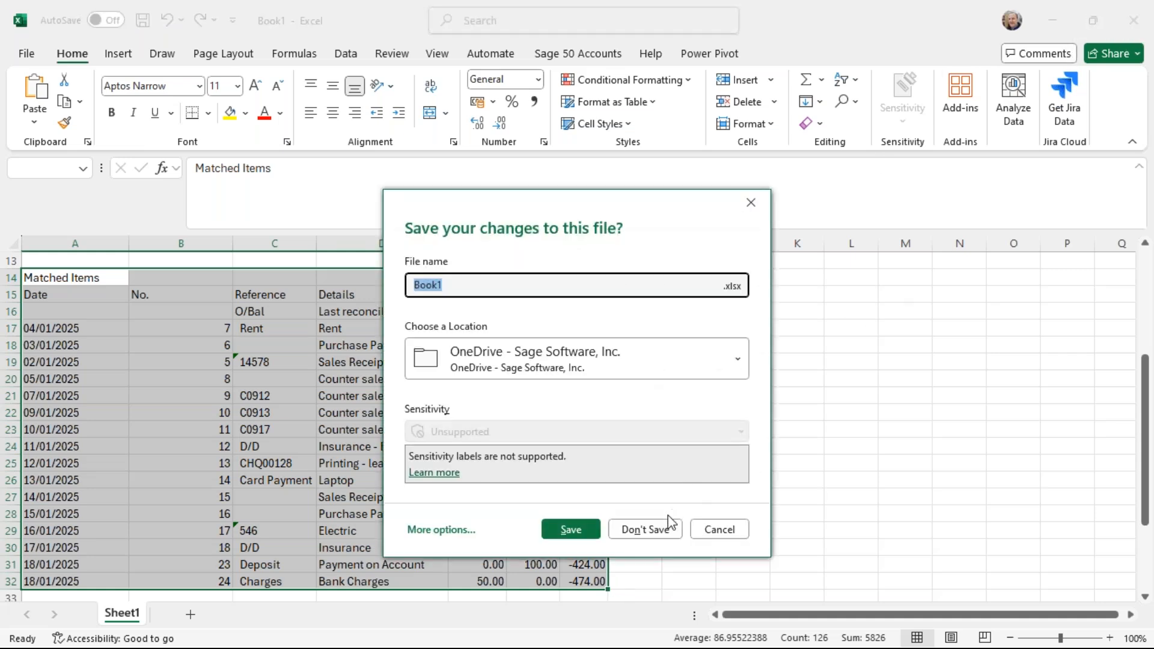
left_click(650, 532)
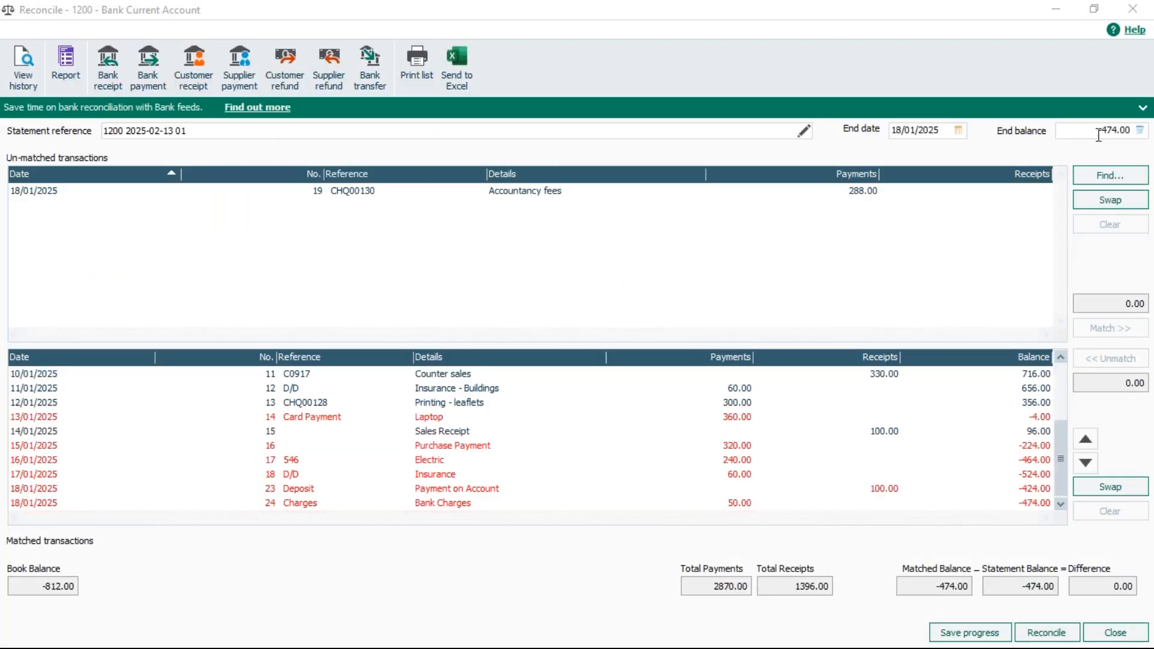
Open the transaction search, set it to search in Net Amount, look through the other searchable fields, and close it without searching.
left_click(1111, 177)
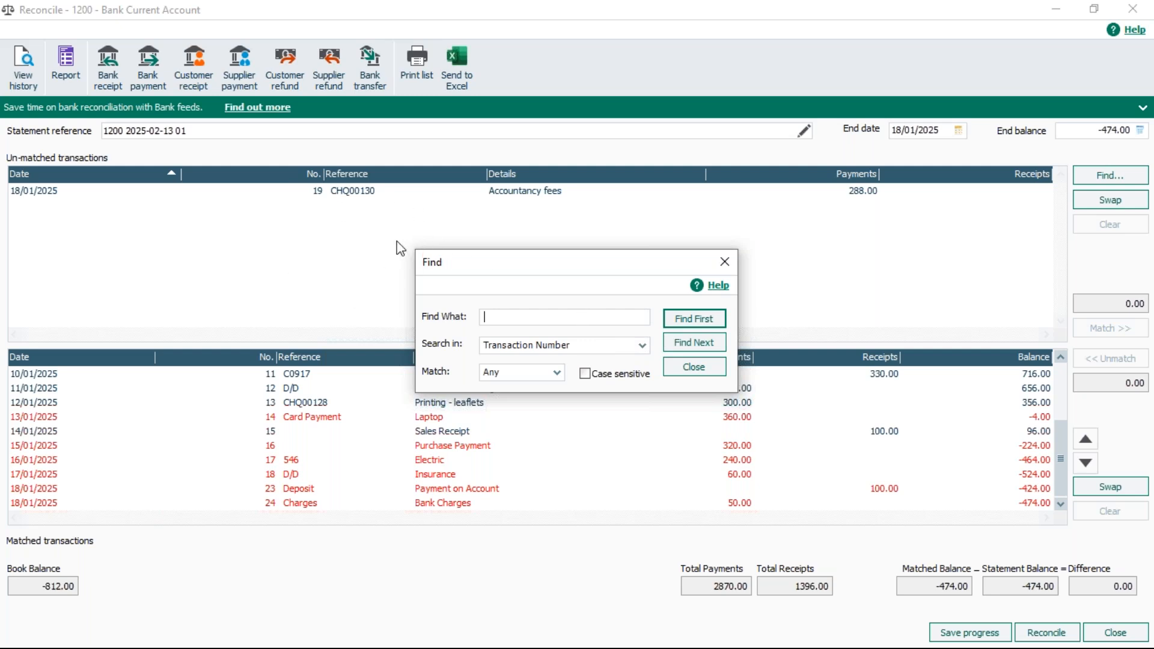
left_click(515, 349)
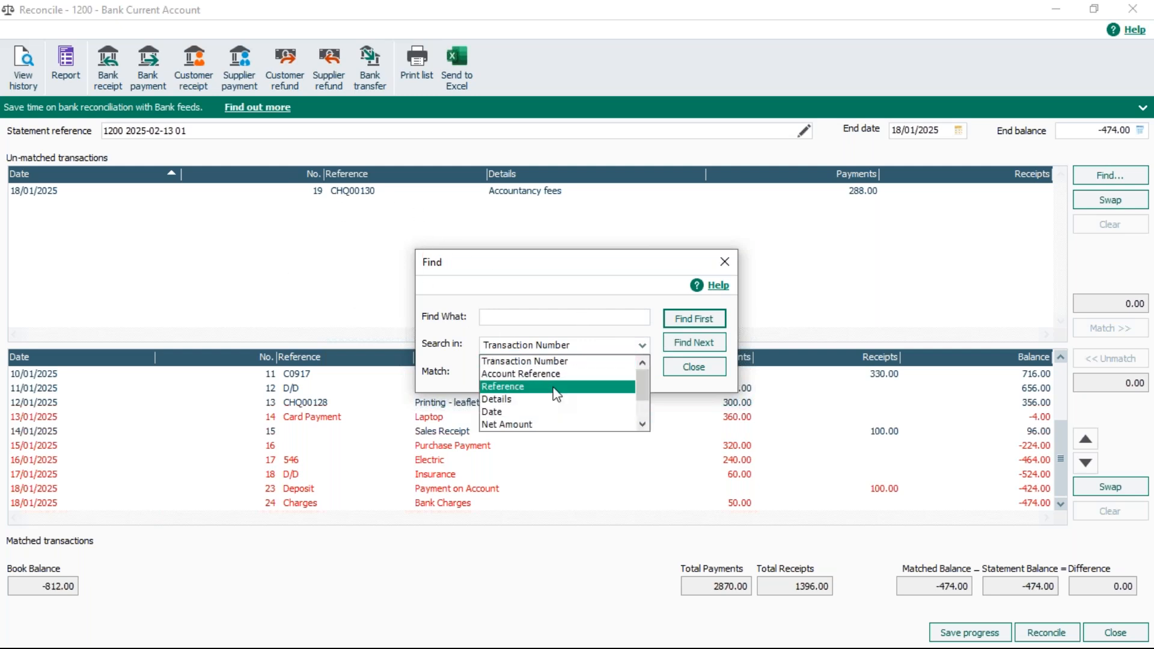
left_click(542, 427)
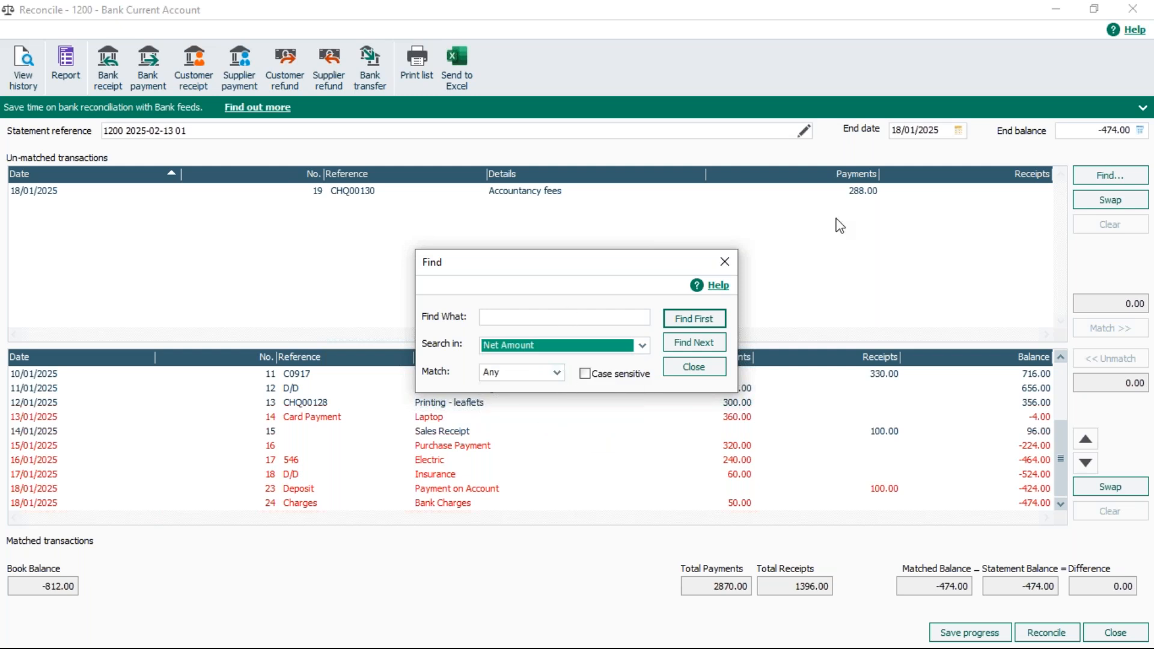
left_click(643, 345)
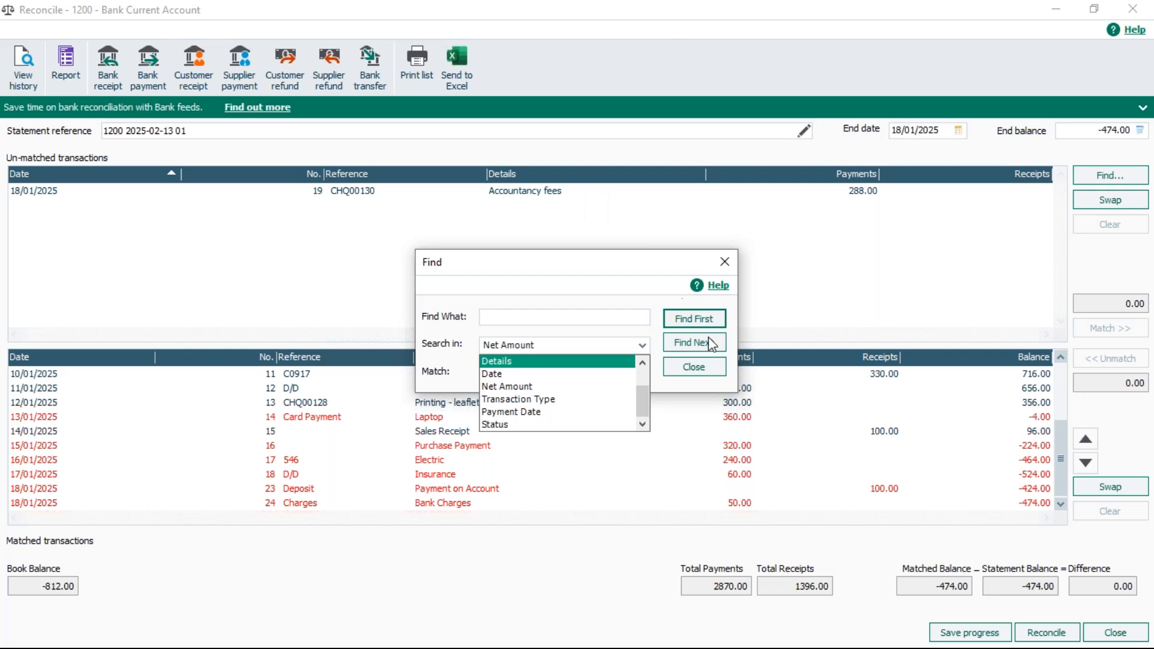
left_click(708, 359)
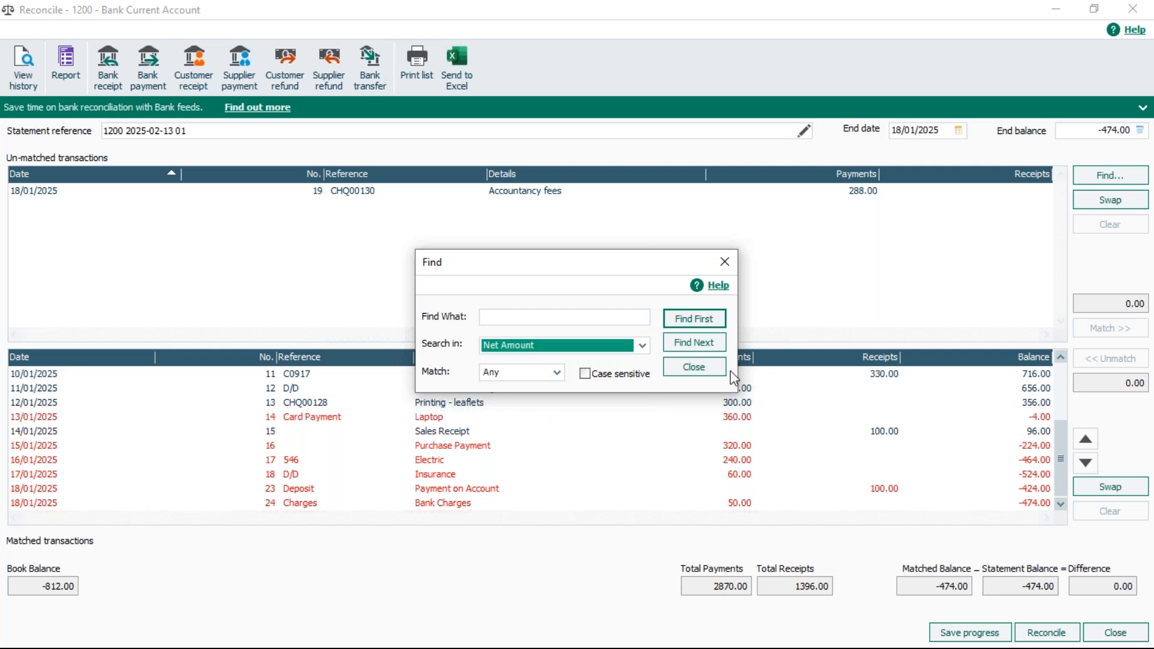
left_click(693, 366)
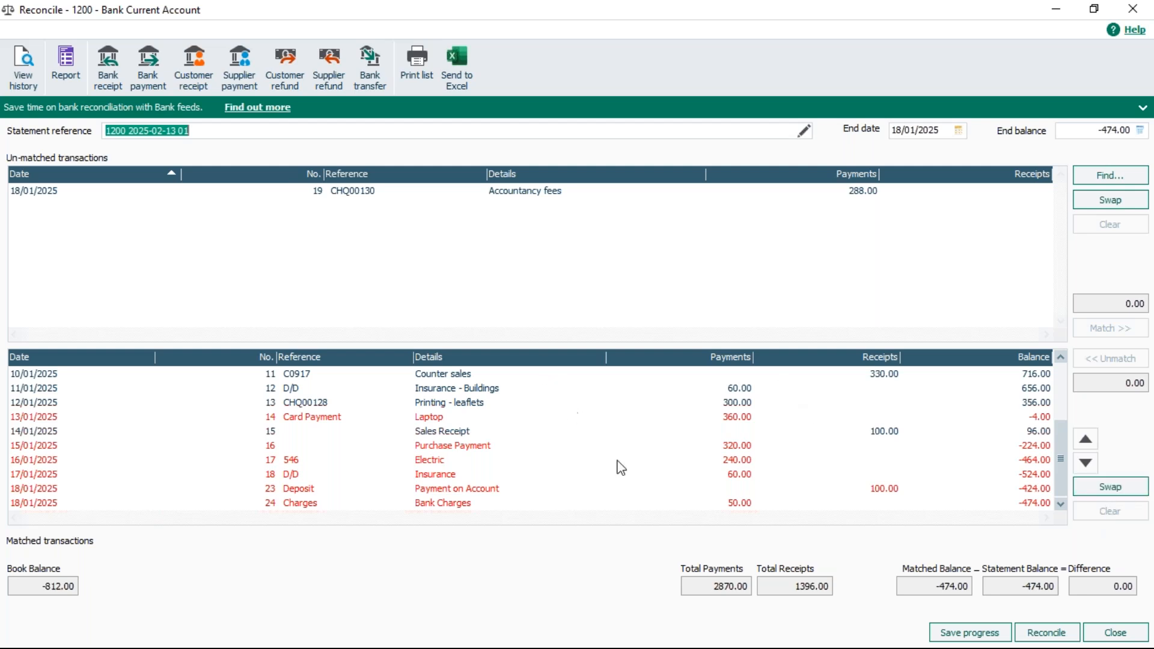
Invert the un-matched selection, invert a matched selection of Purchase Payment, Insurance and Payment on Account, and clear the selection.
left_click(1116, 204)
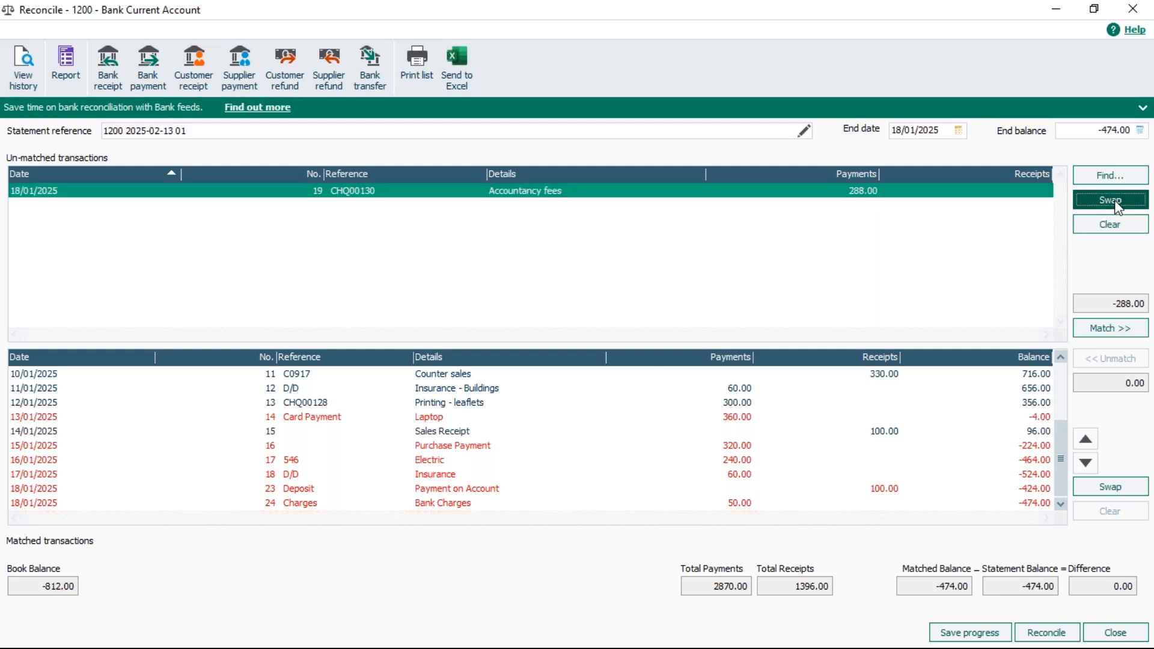
left_click(452, 445)
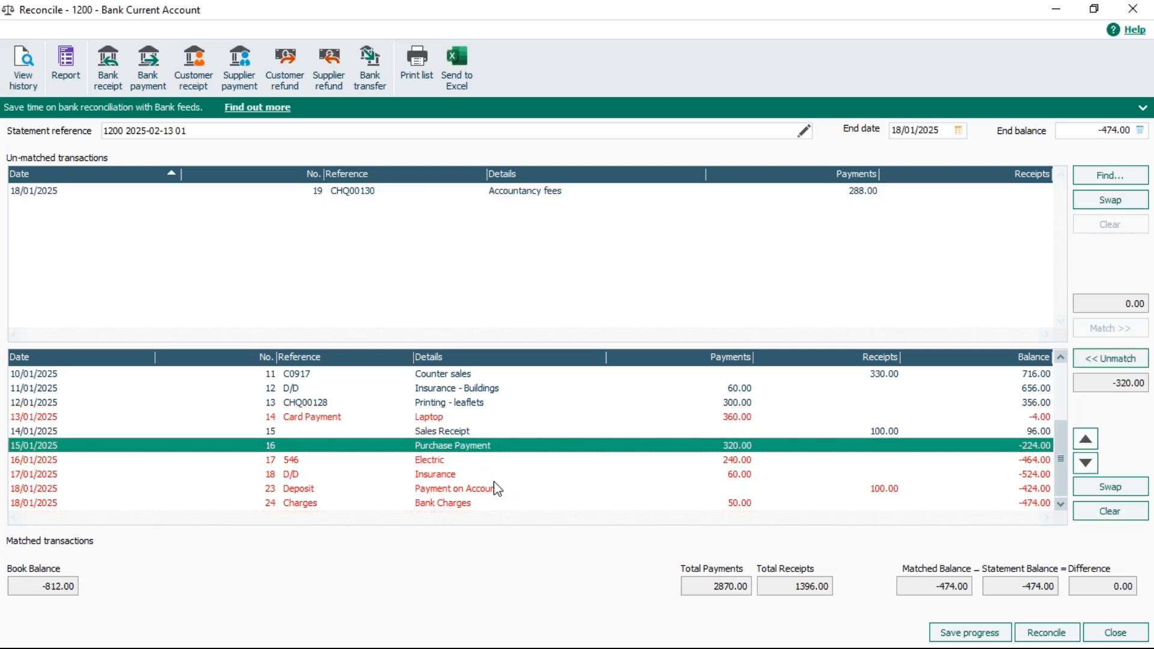
left_click(471, 489, "ctrl")
left_click(454, 474, "ctrl")
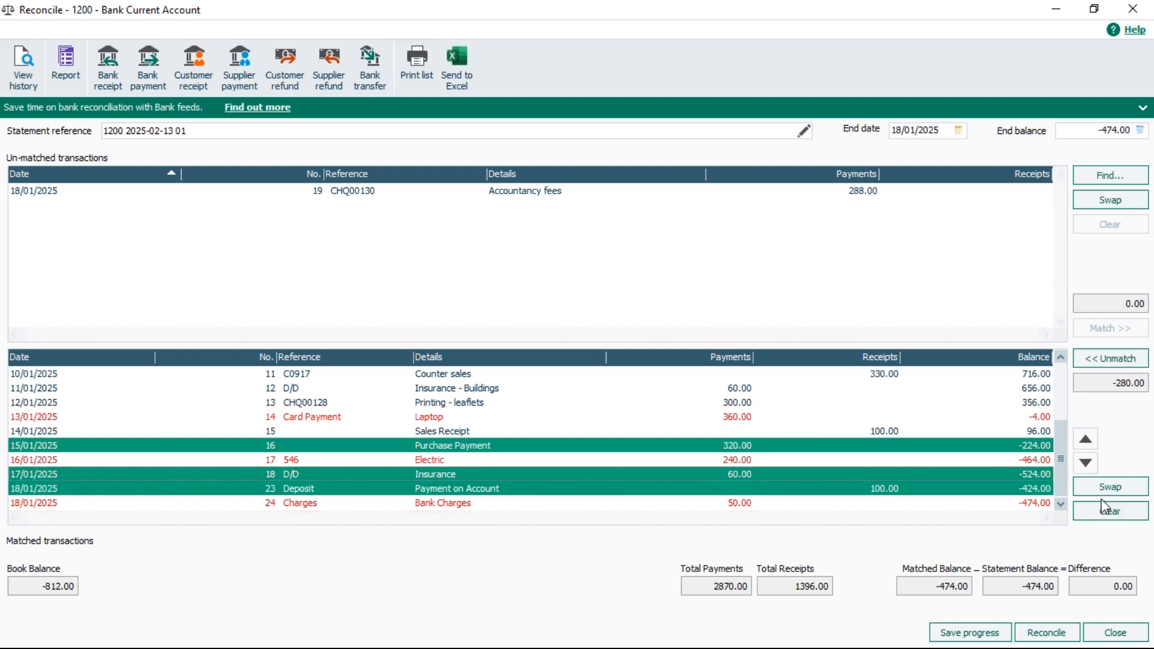
left_click(1116, 484)
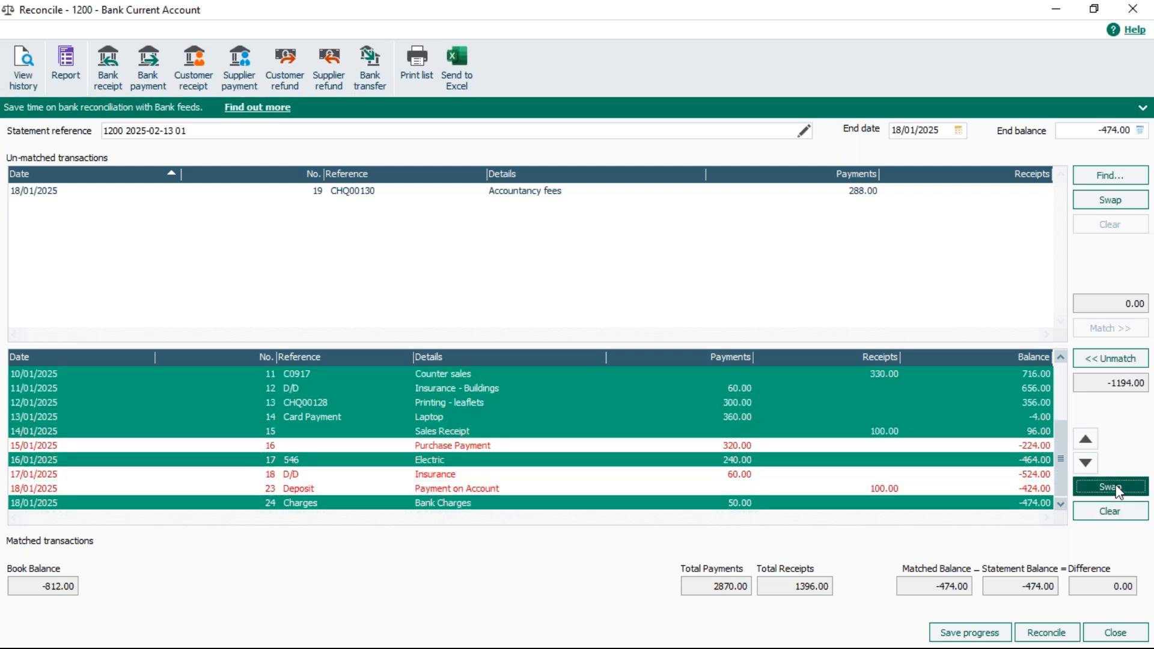
left_click(1109, 511)
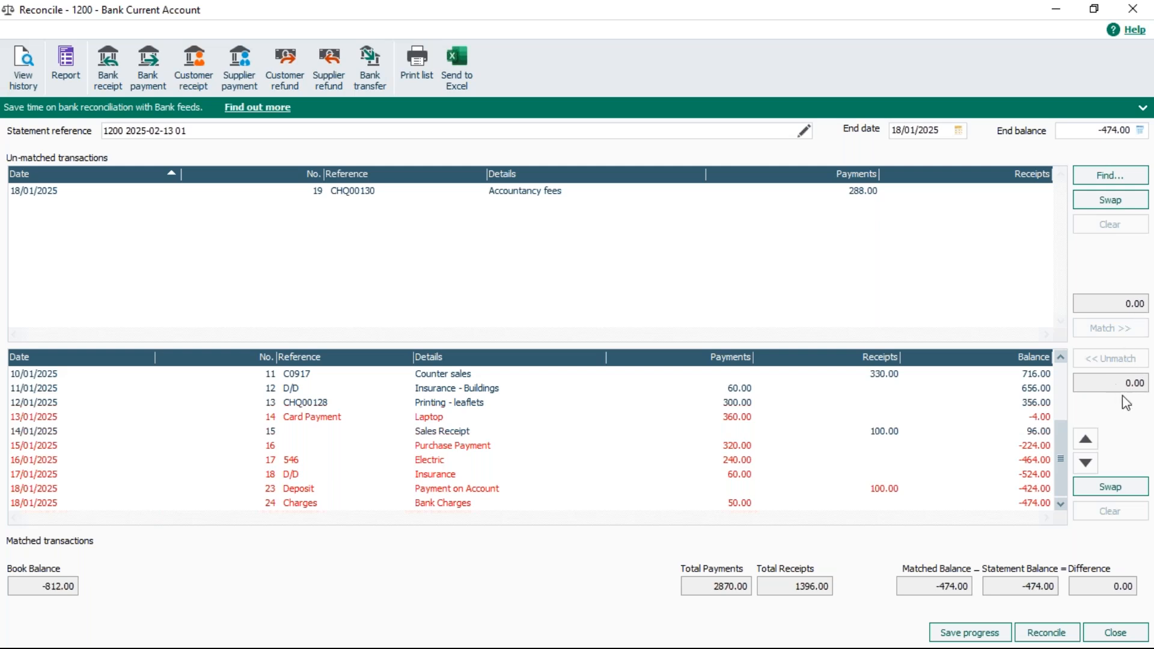
Select the matched Purchase Payment of 15/01/2025, Electric and Insurance entries together, and clear the selection.
left_click(468, 446)
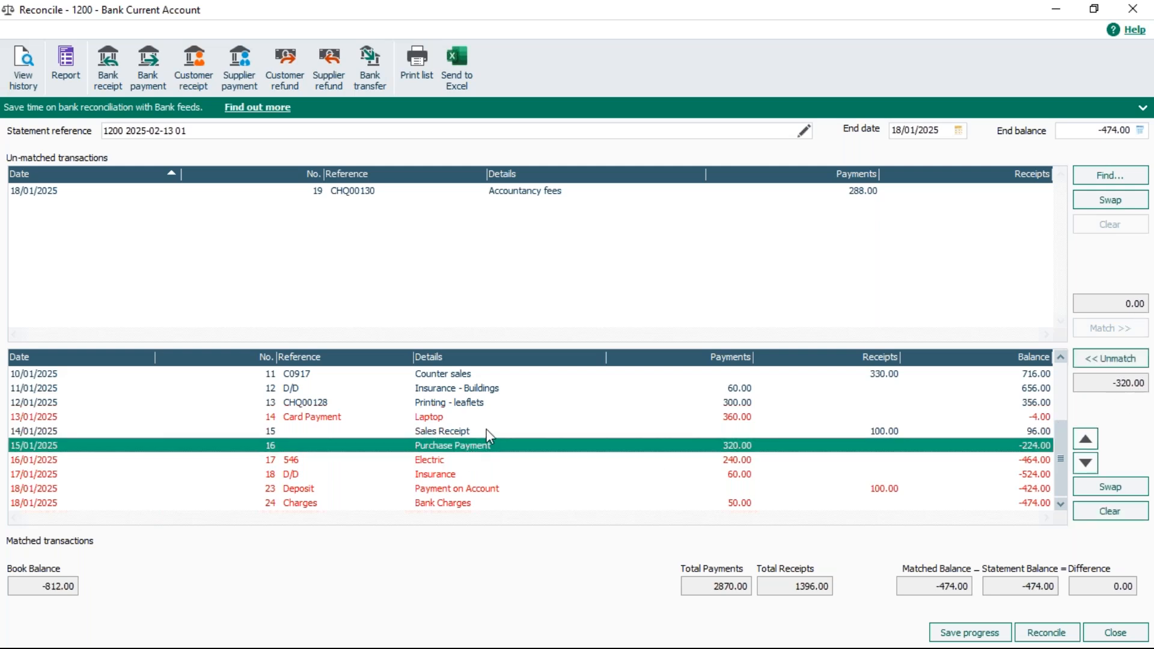
left_click(485, 459, "ctrl")
left_click(479, 474, "ctrl")
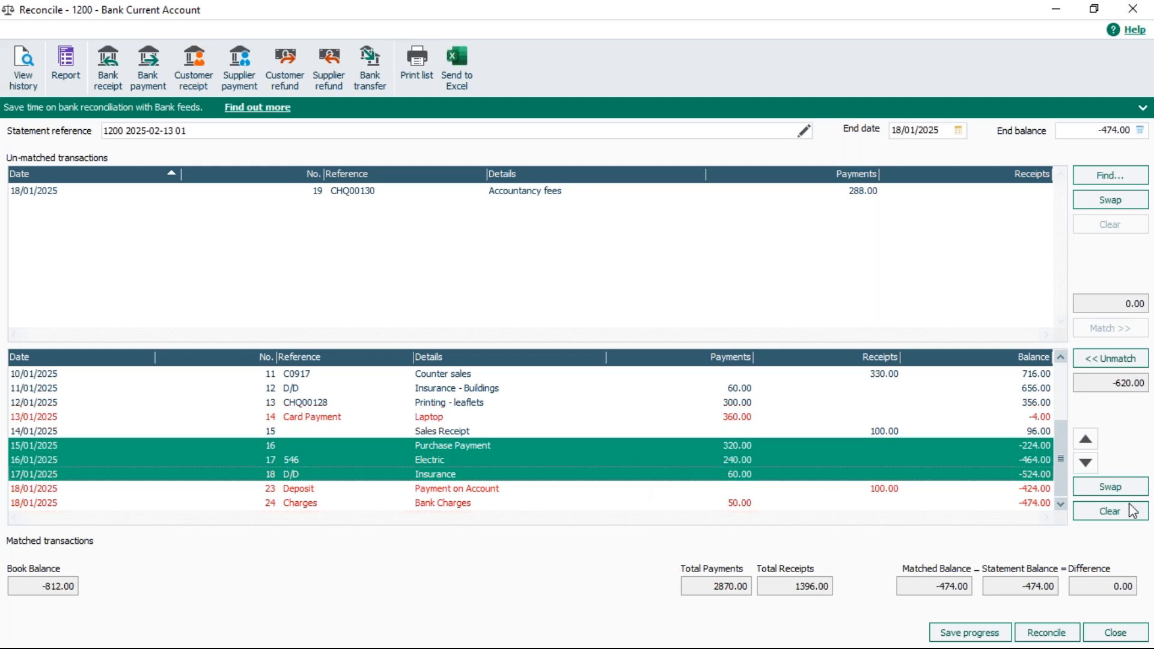
left_click(1121, 512)
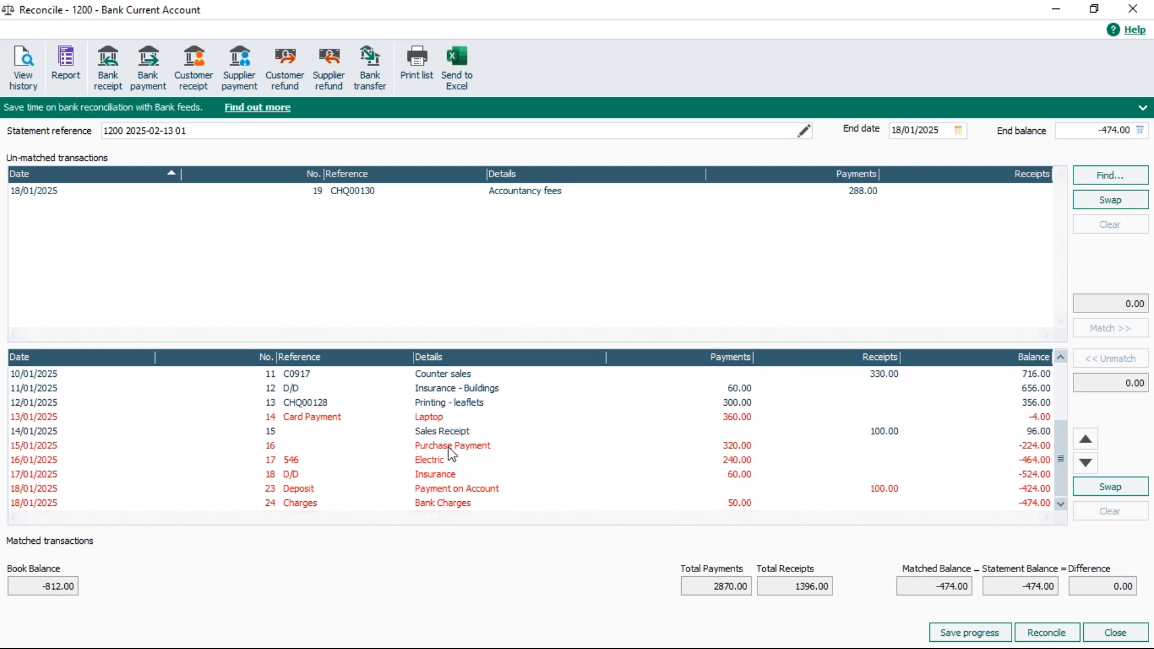
Move the matched Laptop card payment up the list to directly below the 03/01/2025 Purchase Payment.
left_click(442, 418)
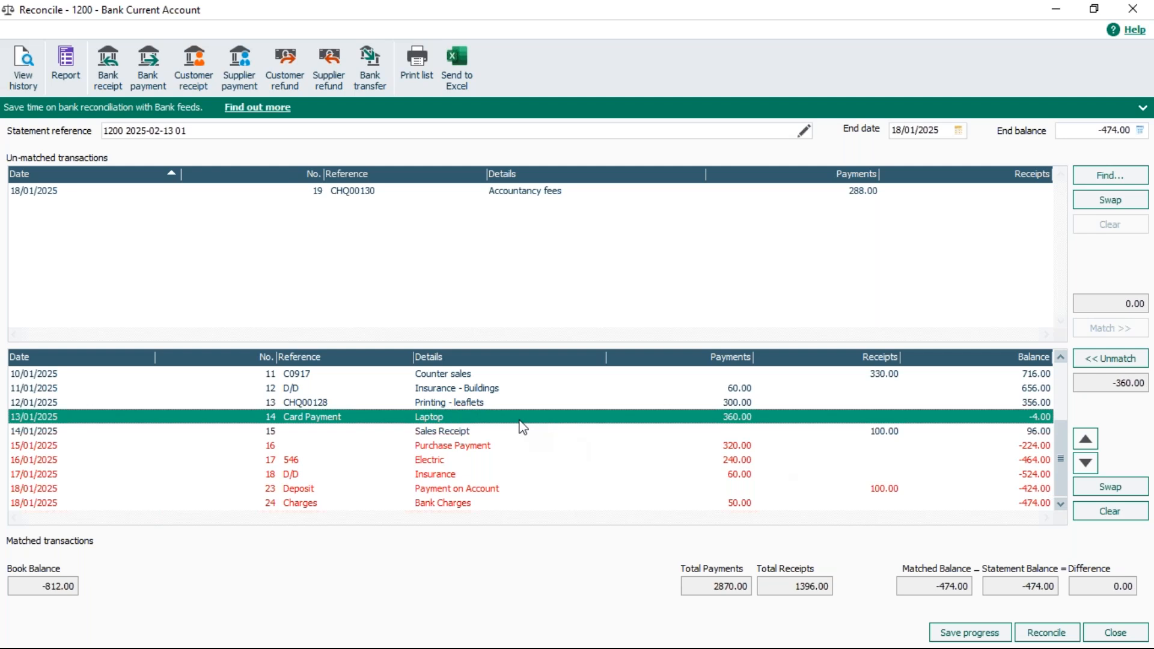
left_click(1085, 439)
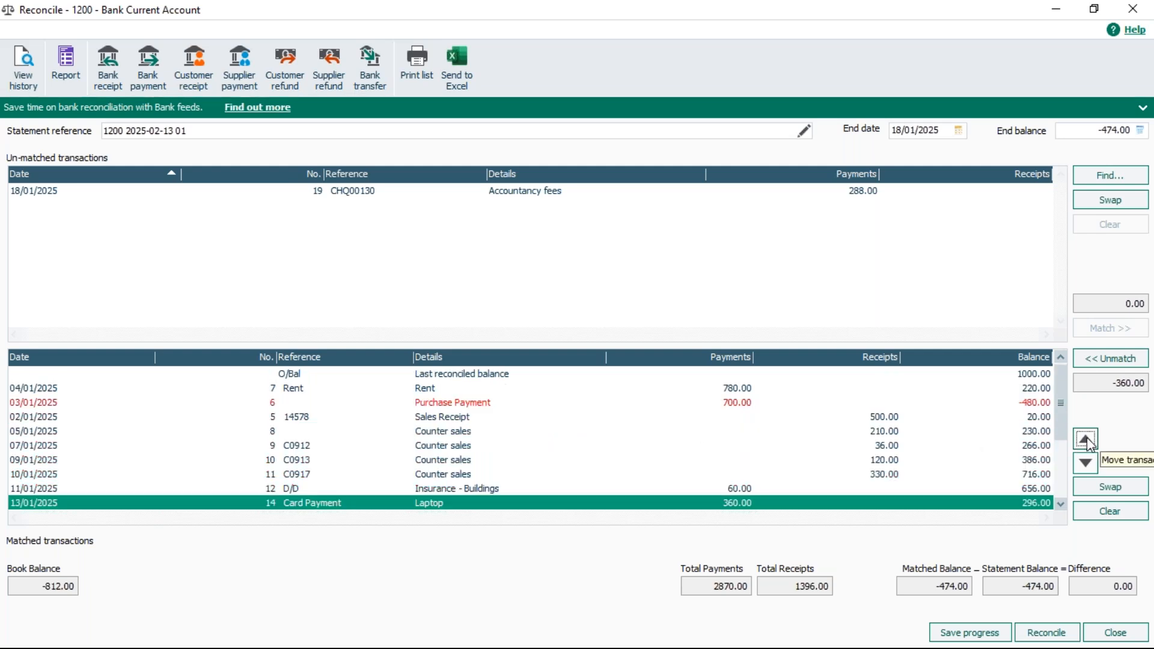
left_click(1061, 503)
left_click(1061, 503)
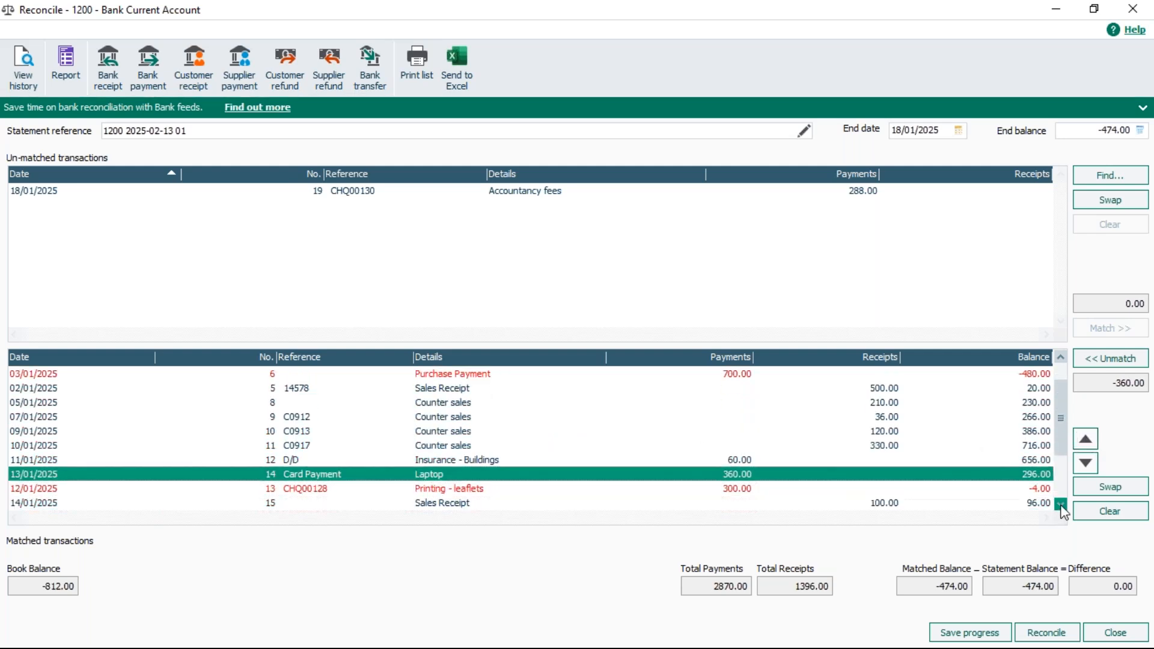
left_click(1060, 503)
left_click(1086, 439)
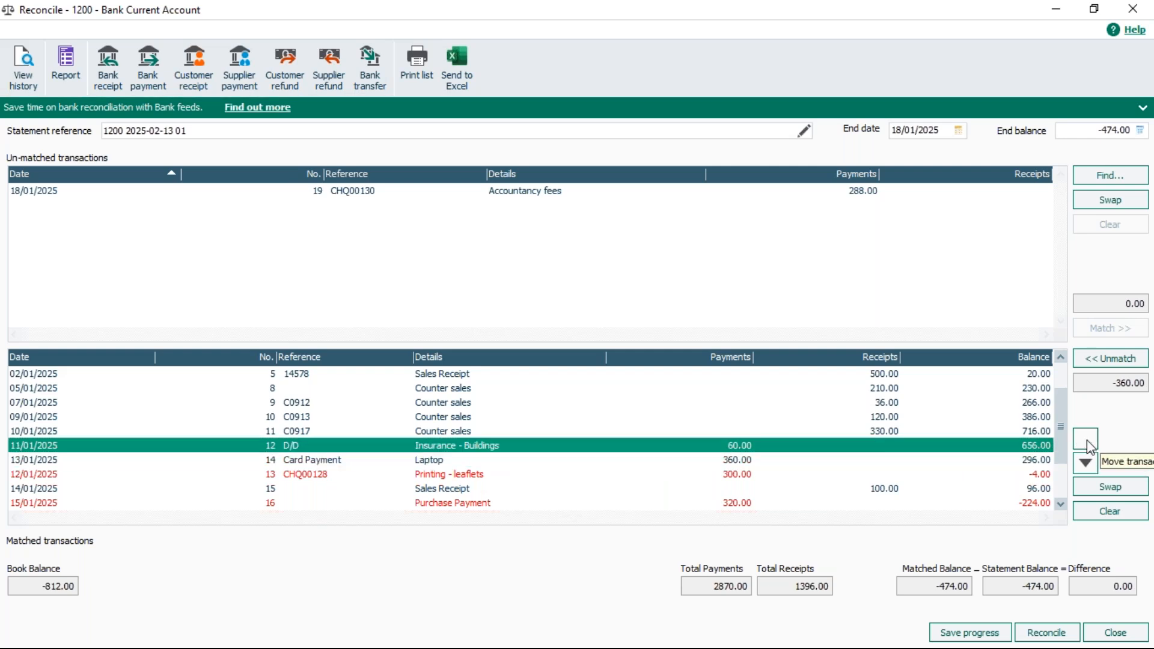
left_click(1085, 439)
left_click(1085, 439)
left_click(1085, 439)
left_click(1085, 439)
left_click(1085, 440)
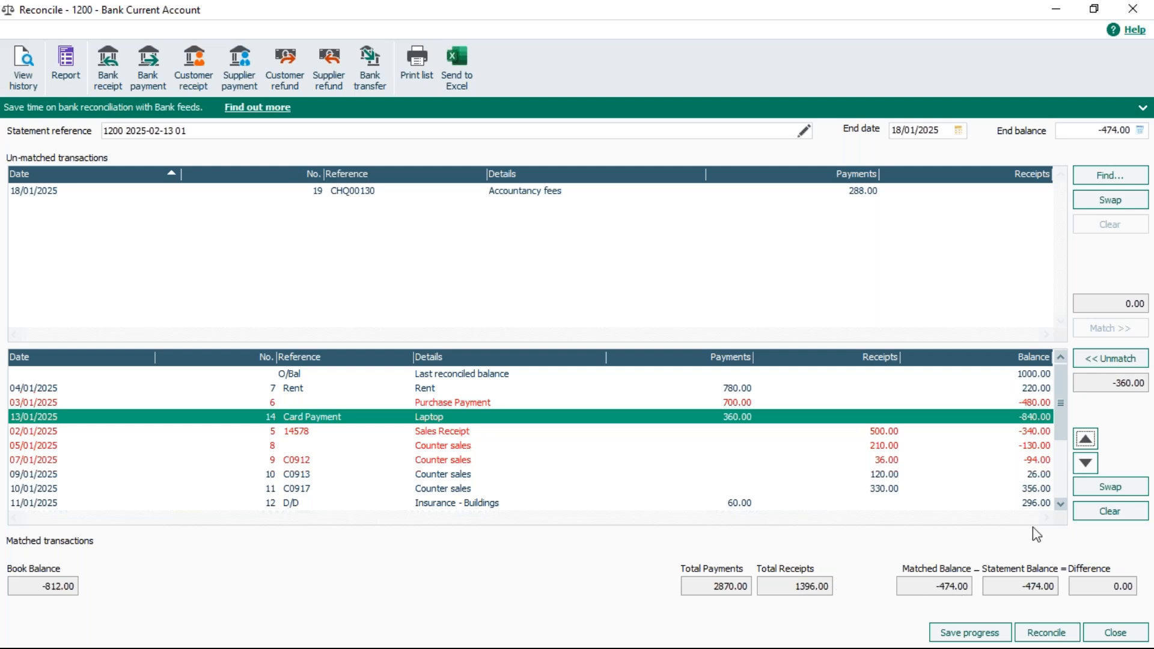
Review the end of the matched list and save the reconciliation progress.
left_click(1061, 505)
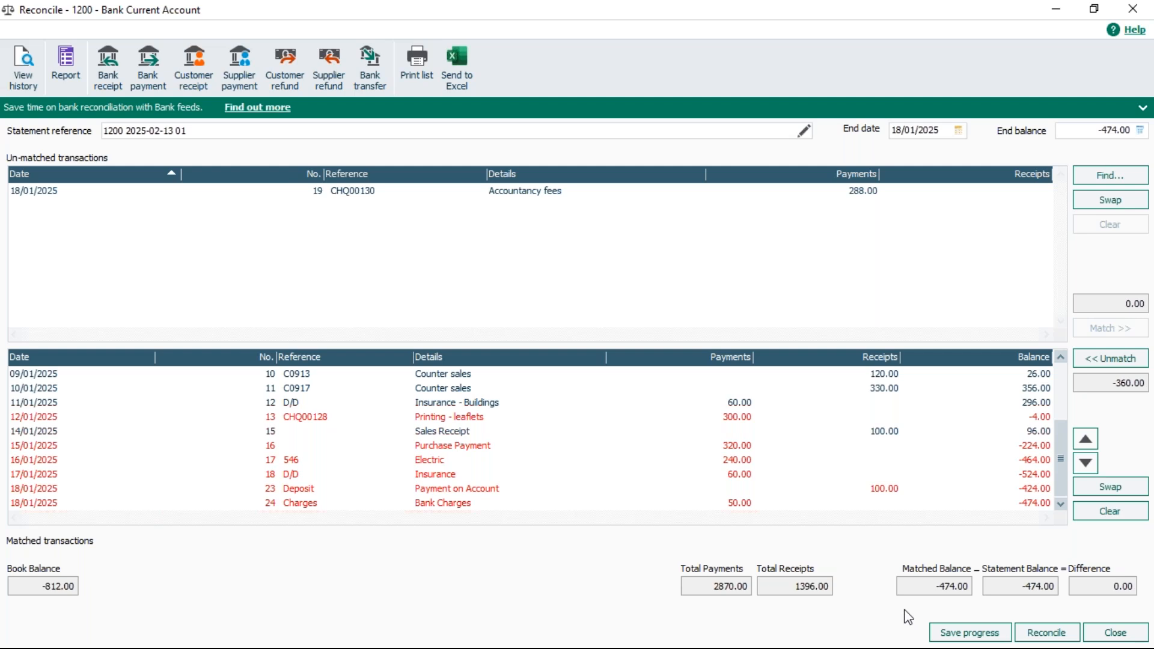
left_click(971, 634)
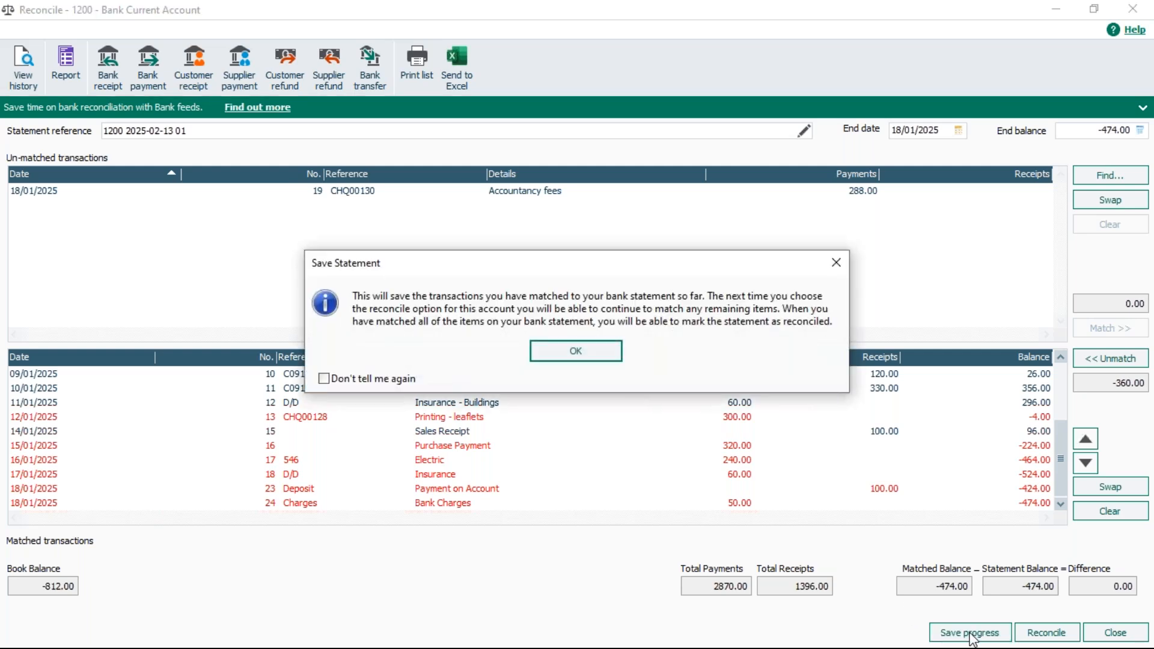
left_click(576, 354)
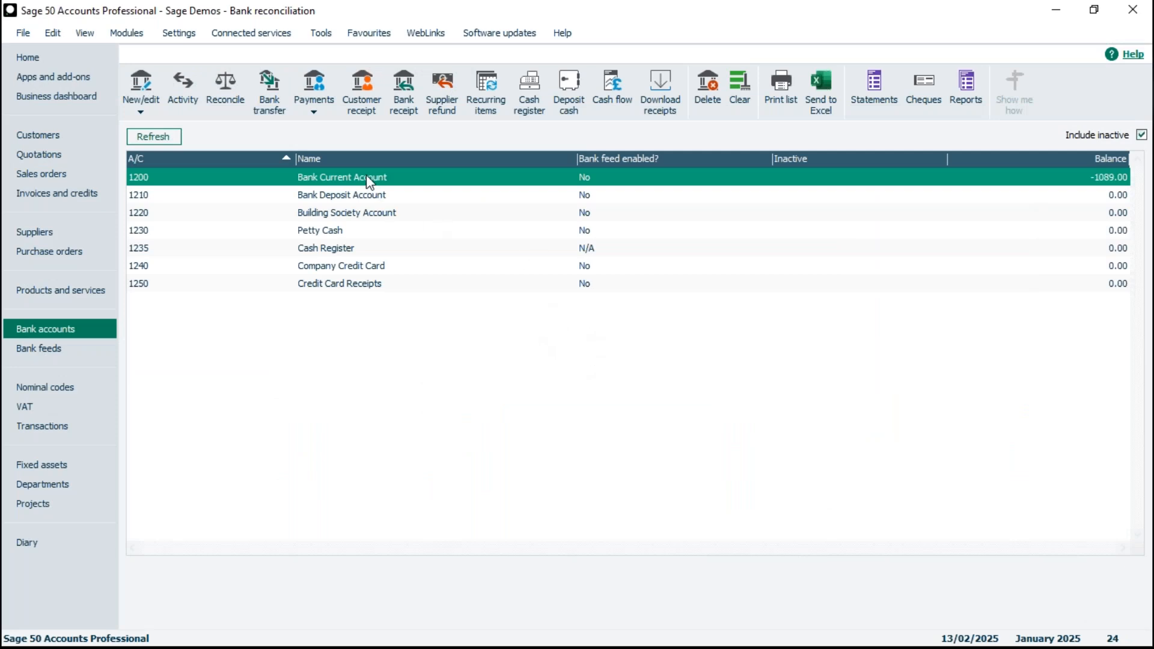
Resume the Bank Current Account reconciliation from the saved statement and reconcile it.
left_click(228, 84)
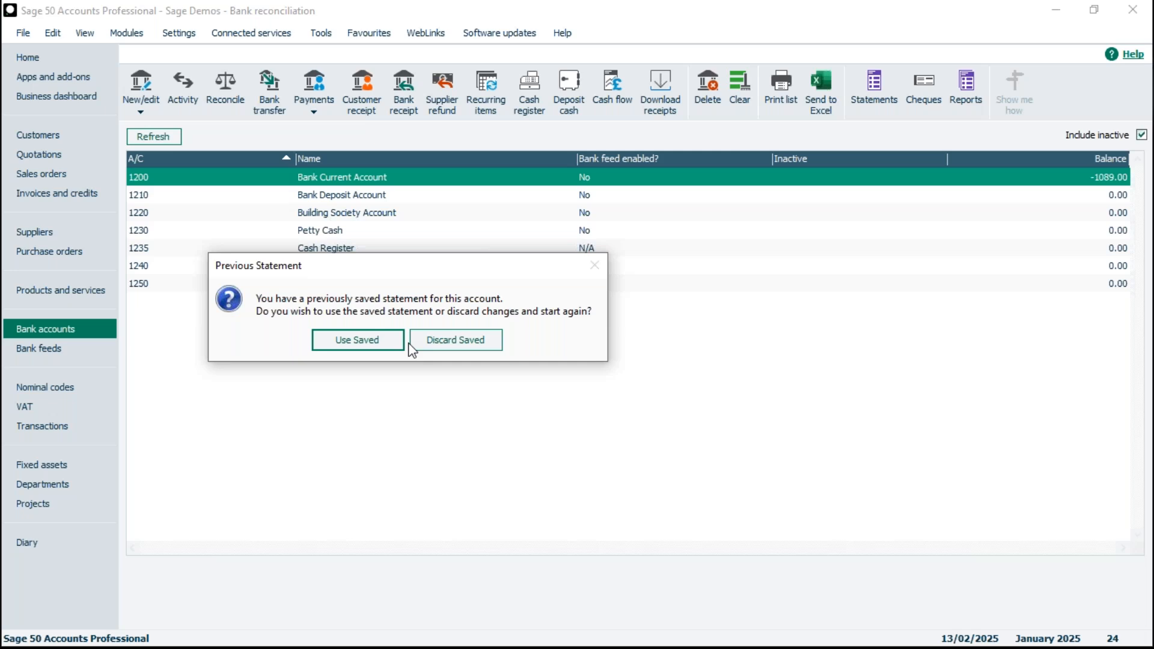
left_click(357, 346)
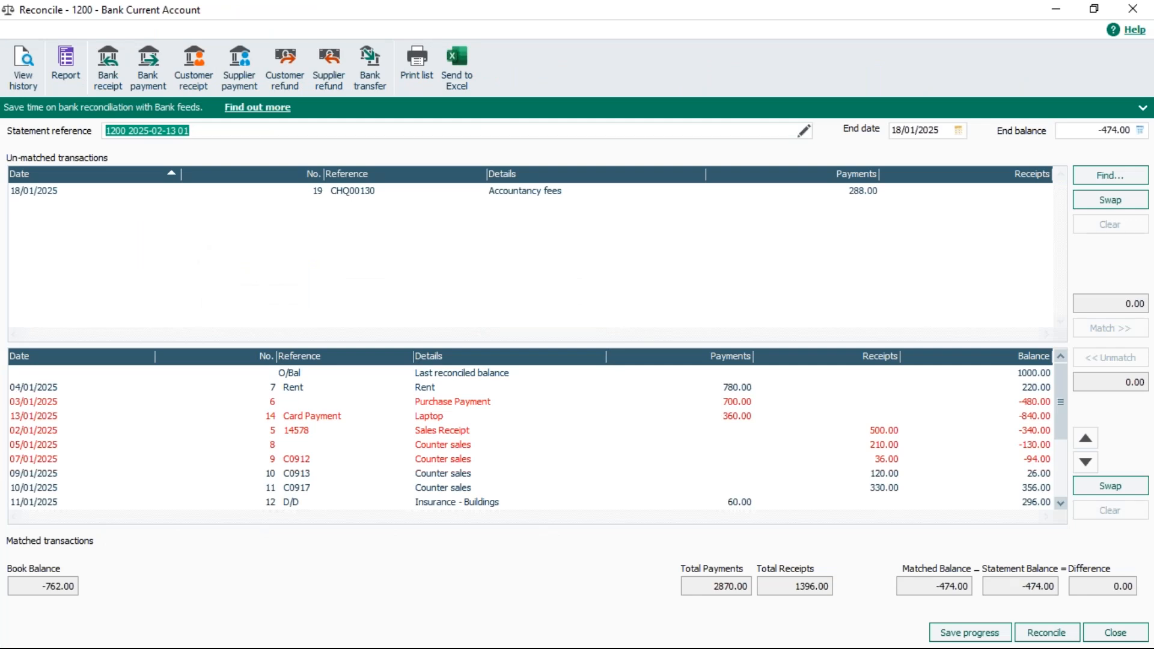
left_click(1048, 636)
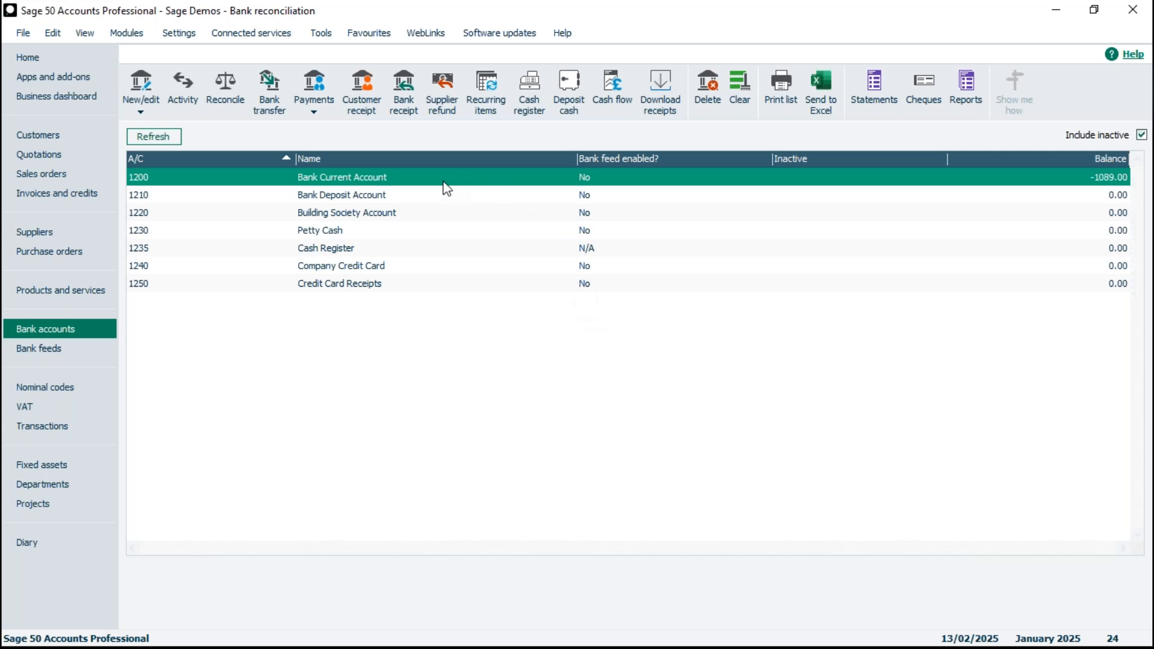
Open the Bank Current Account record, check its last reconciled details, and open the Statements folder in its memo attachments.
double_click(427, 183)
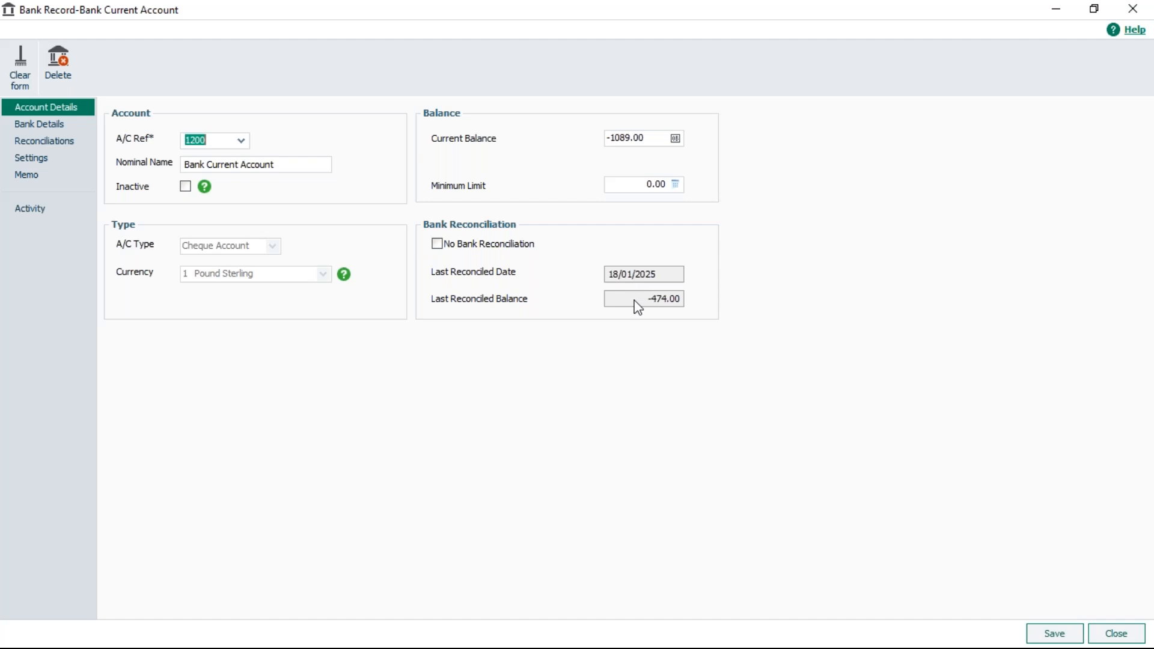
left_click(35, 179)
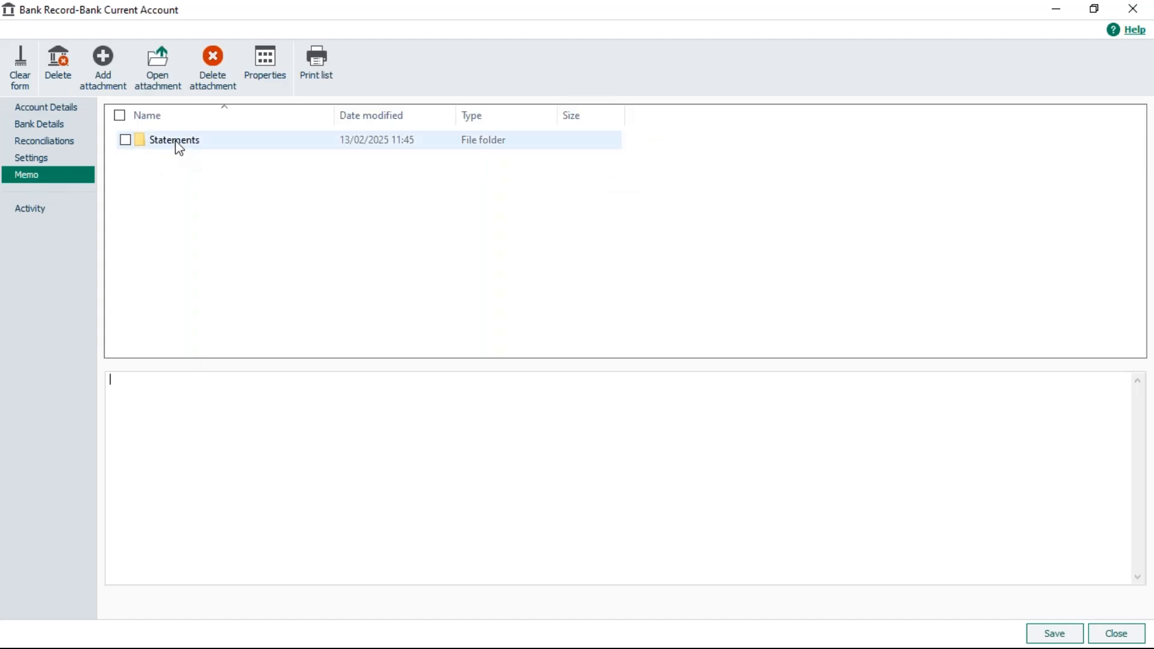
left_click(179, 147)
double_click(179, 147)
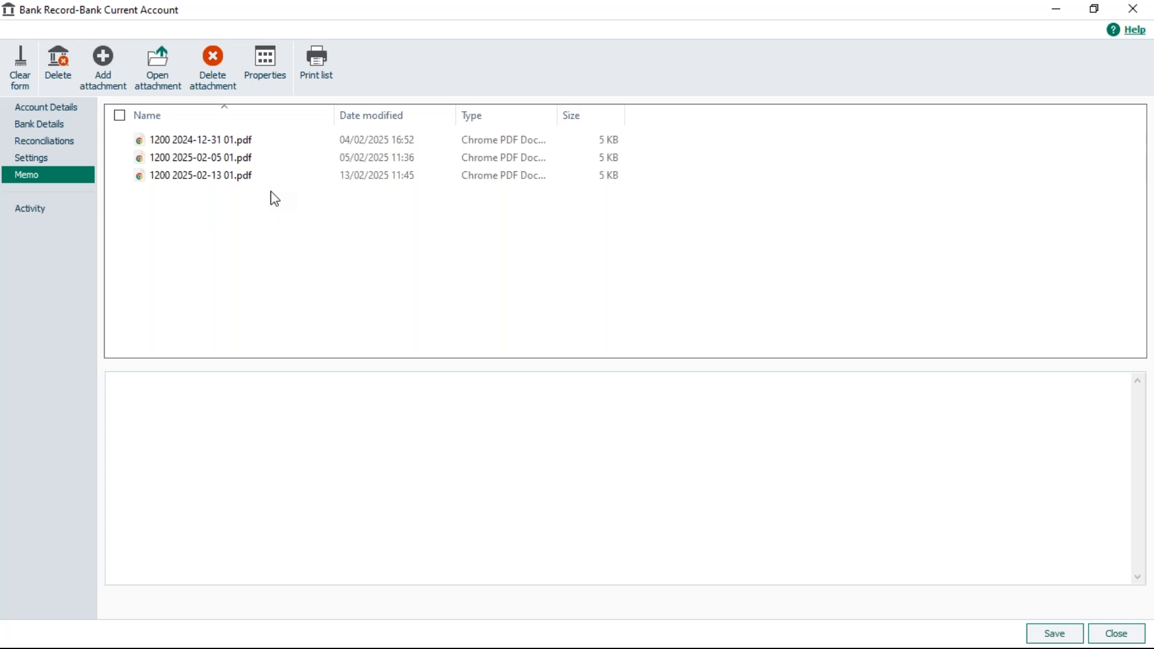
left_click(207, 180)
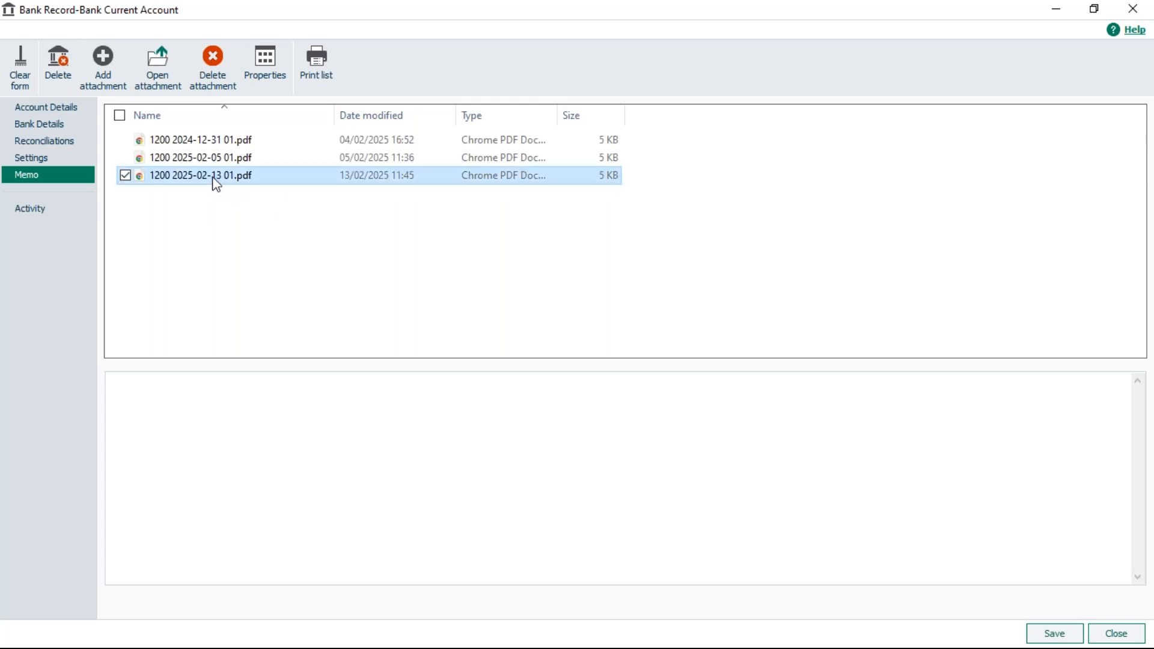
double_click(179, 179)
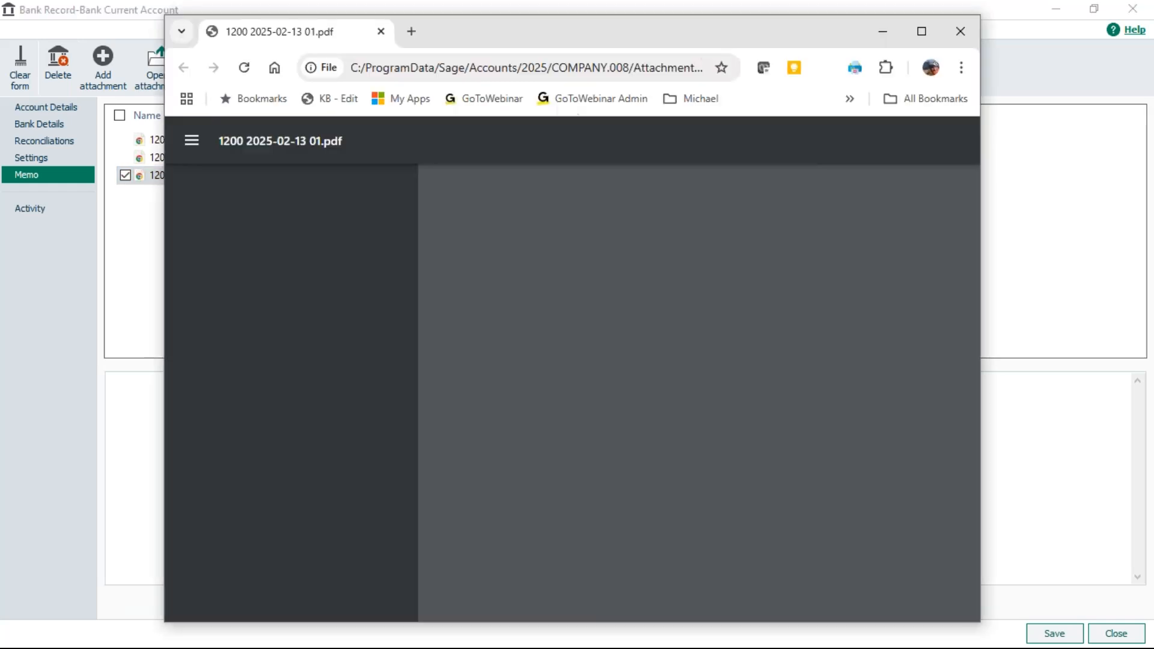
left_click(921, 31)
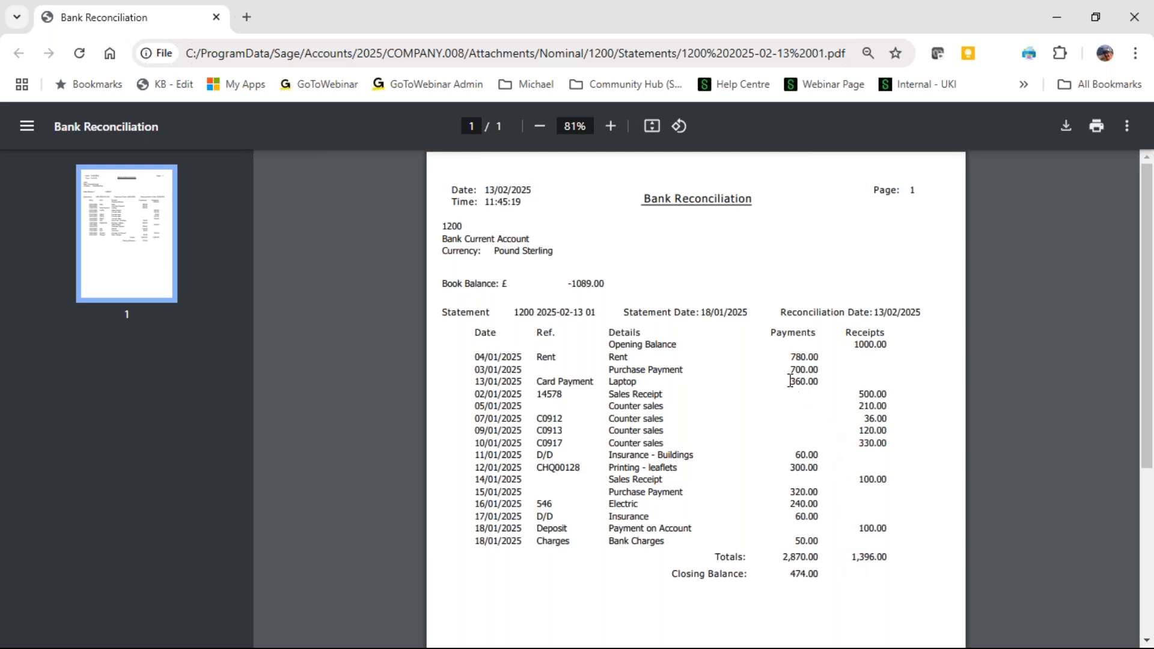
left_click(220, 16)
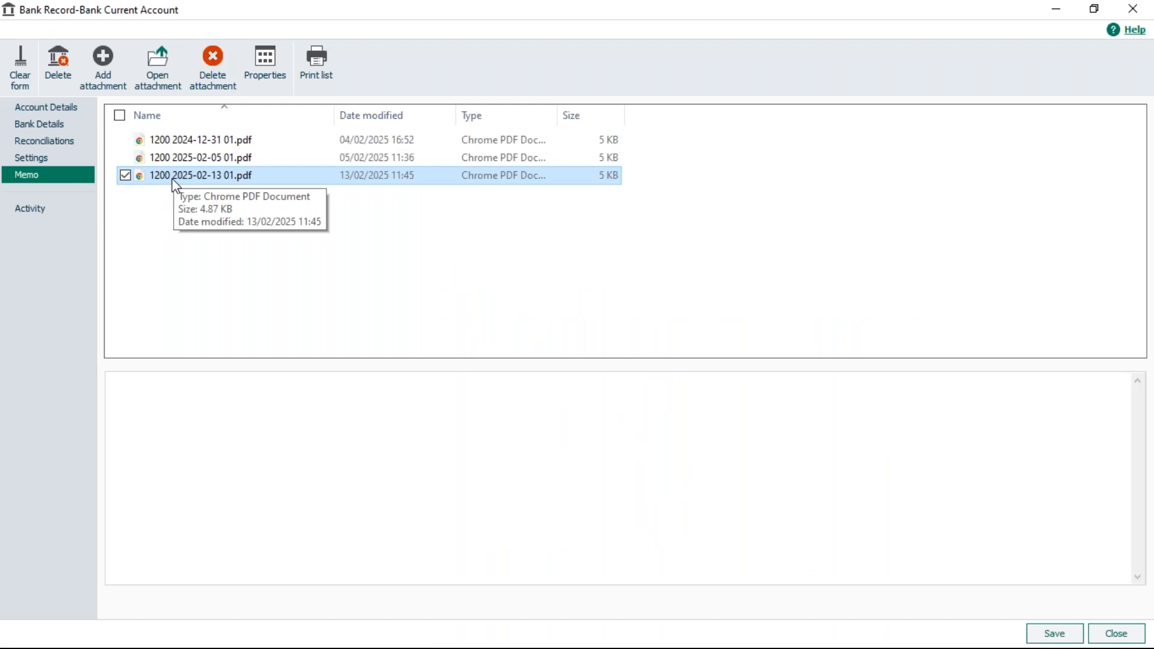
left_click(1132, 8)
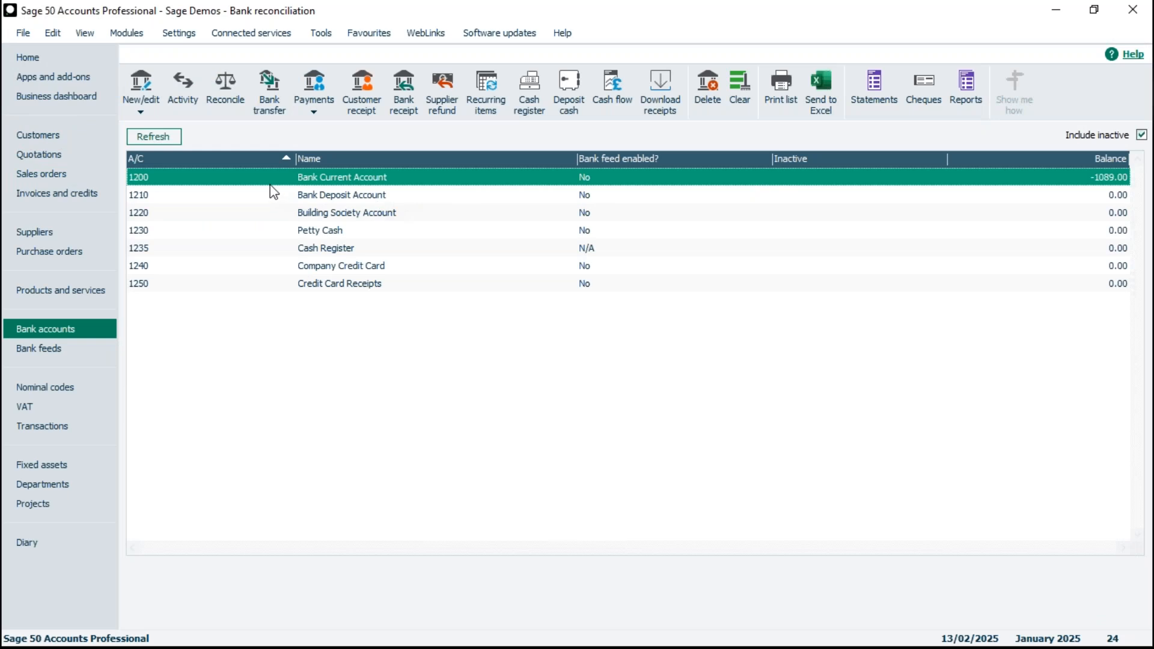
Start a new reconciliation of the Bank Current Account, view the statement history folder and its path, and close both without reconciling.
left_click(225, 80)
left_click(676, 457)
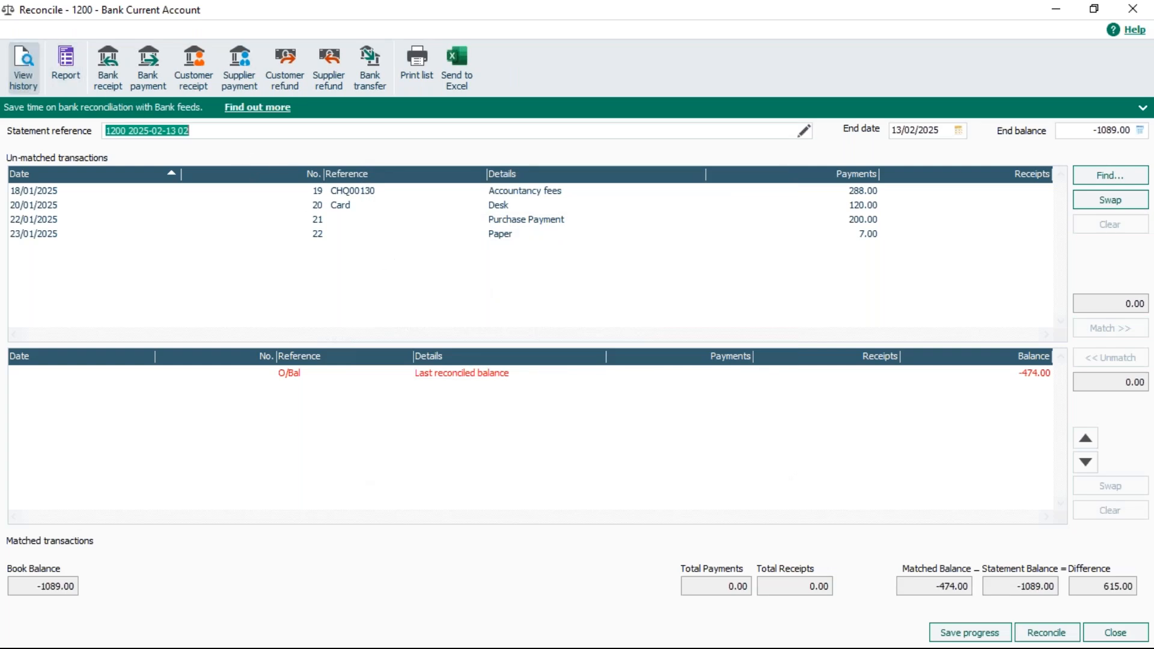
left_click(23, 69)
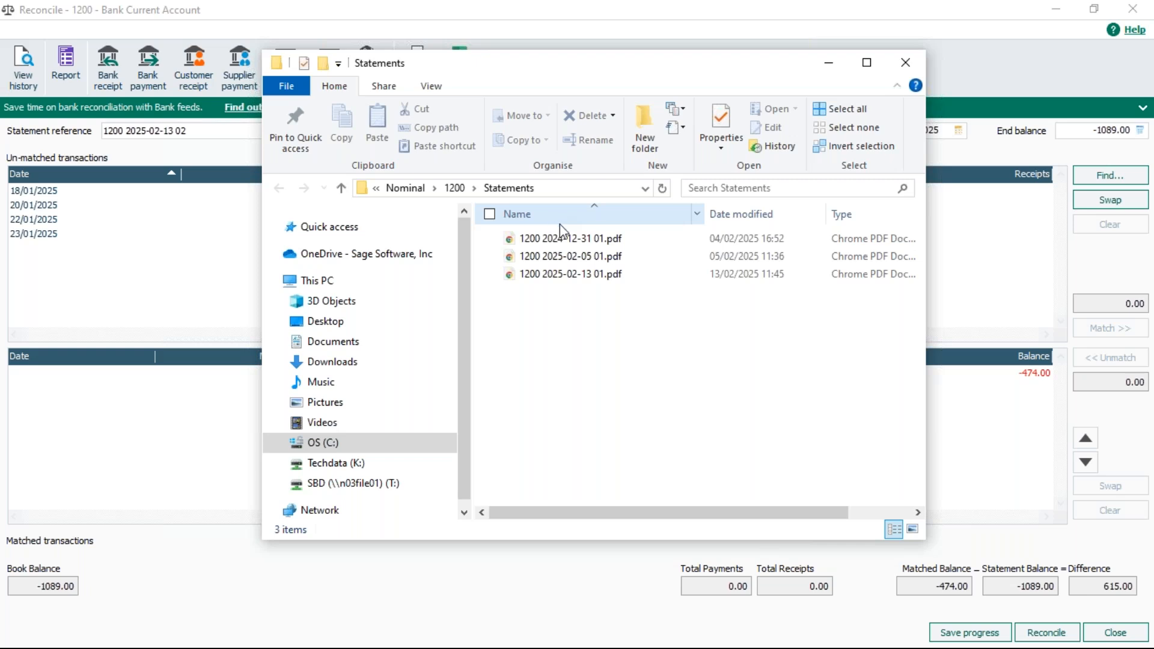
left_click(586, 193)
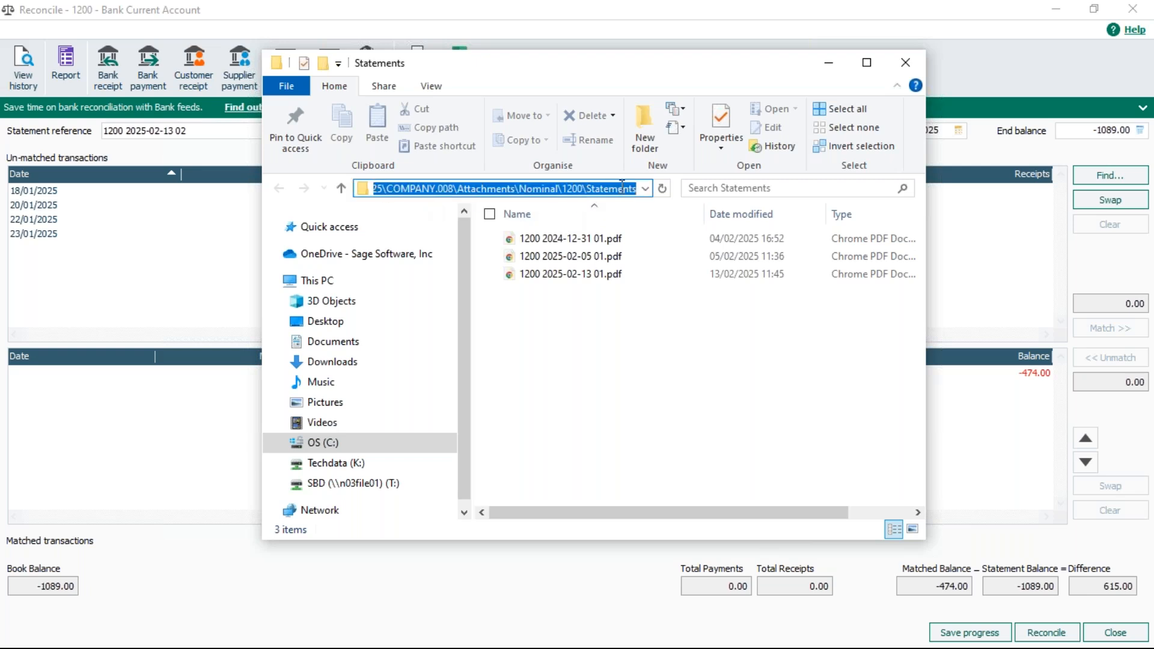
left_click(905, 65)
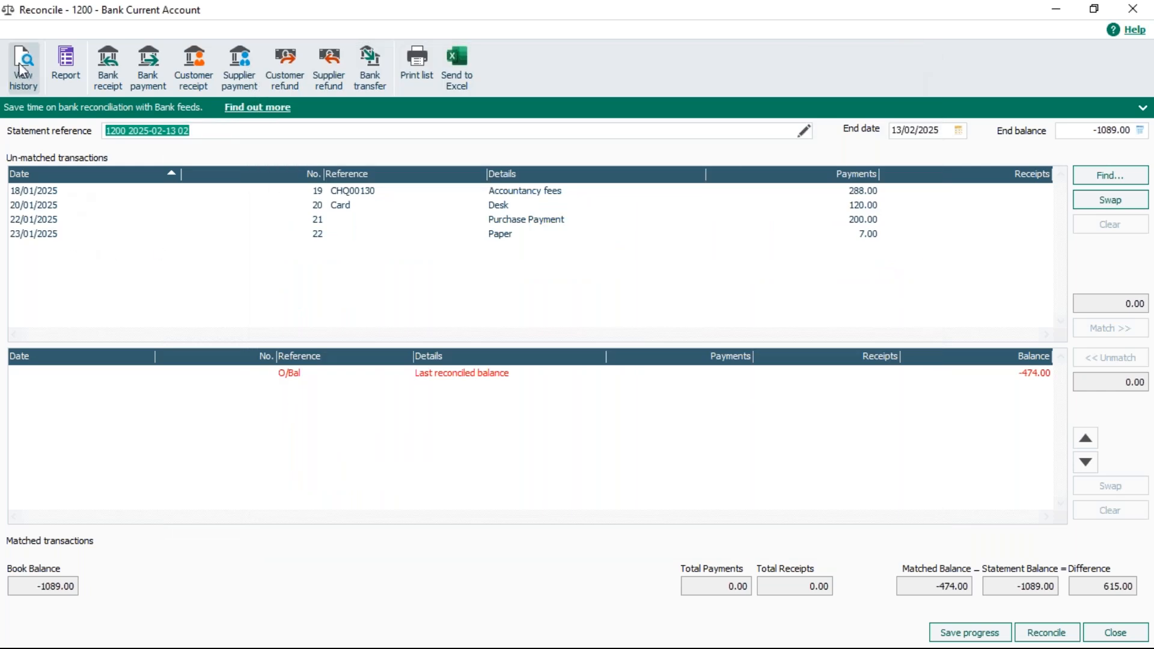
left_click(1115, 633)
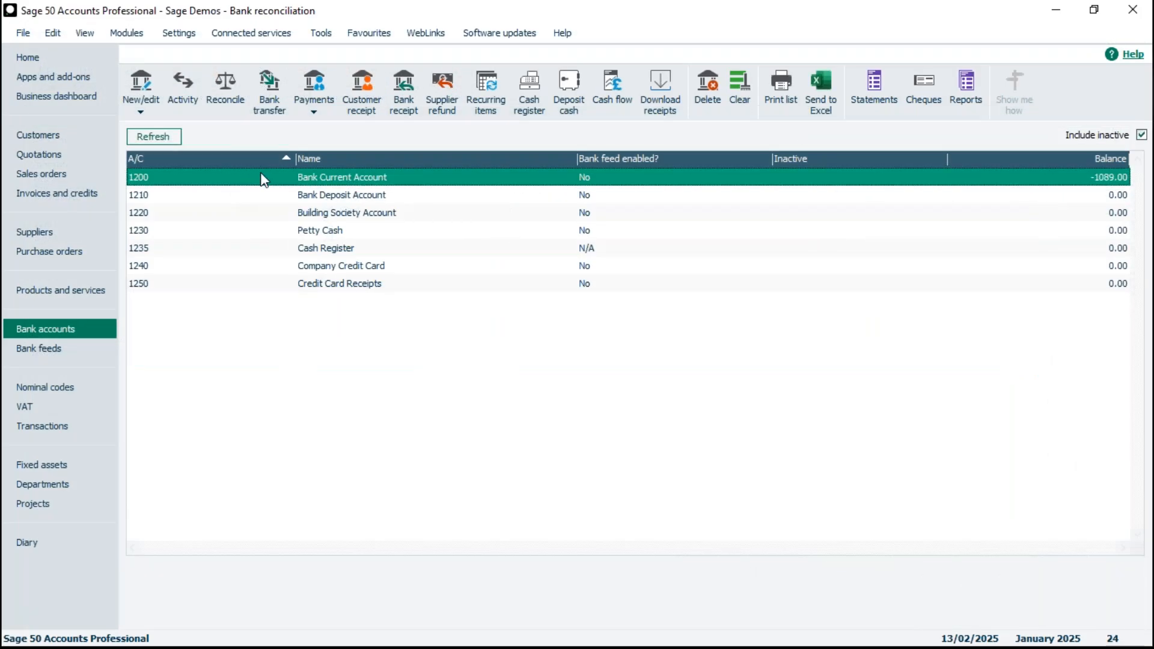
Reopen the Bank Current Account record, check the PDFs in its memo Statements folder, and close the record.
double_click(263, 179)
left_click(26, 177)
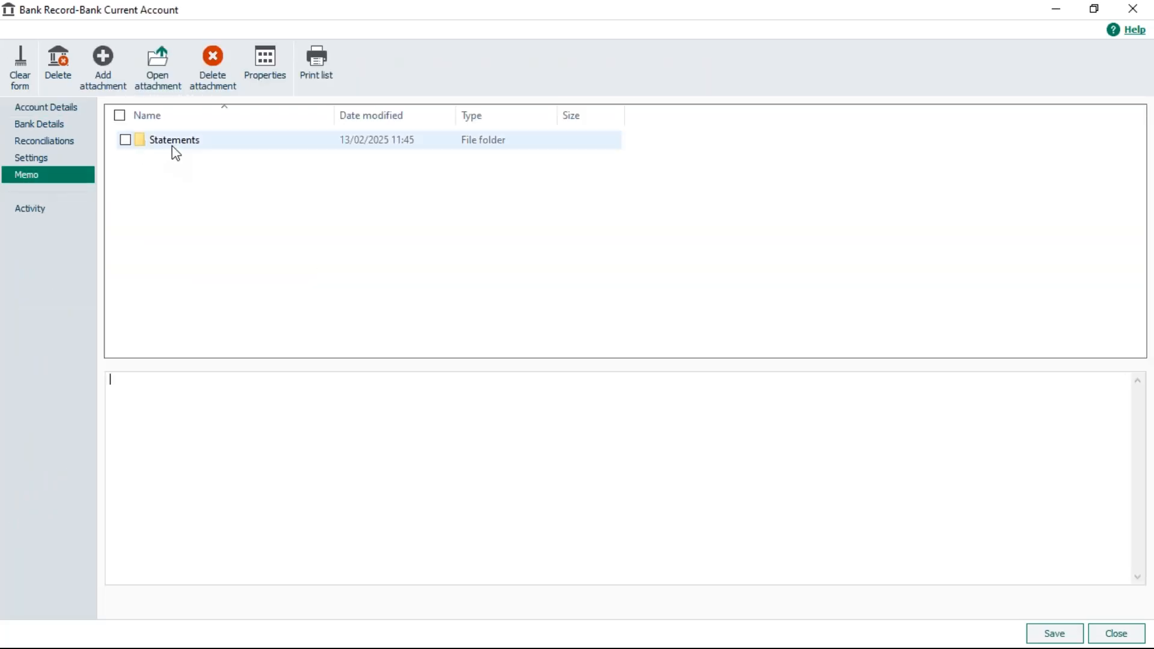
mouse_move(173, 144)
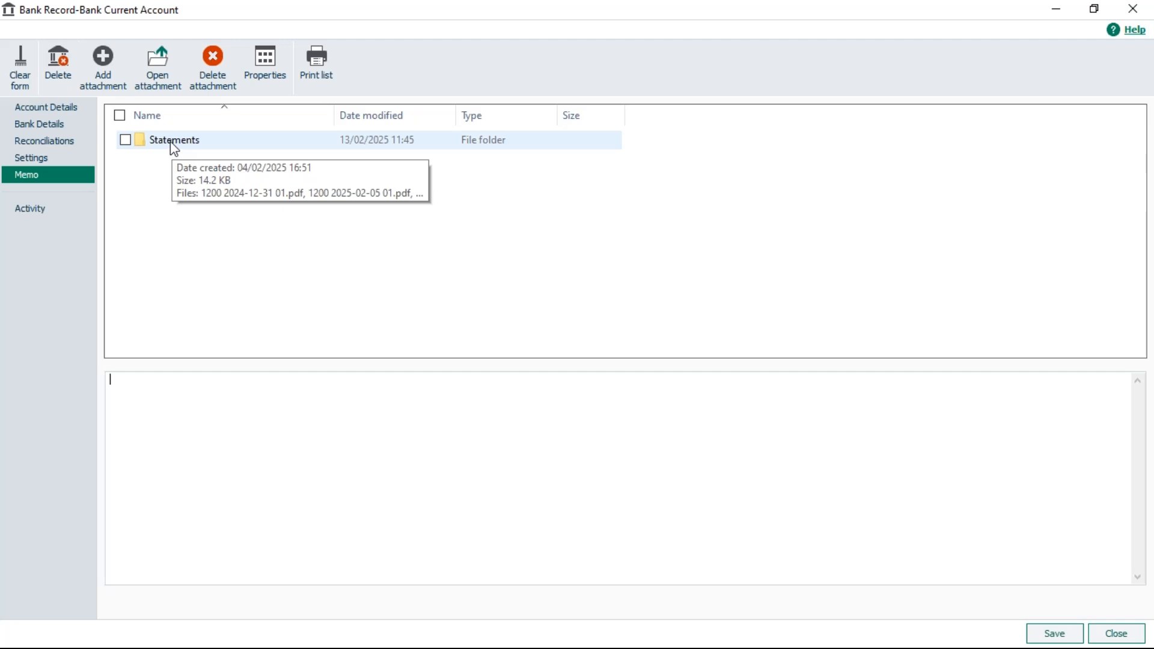
double_click(172, 143)
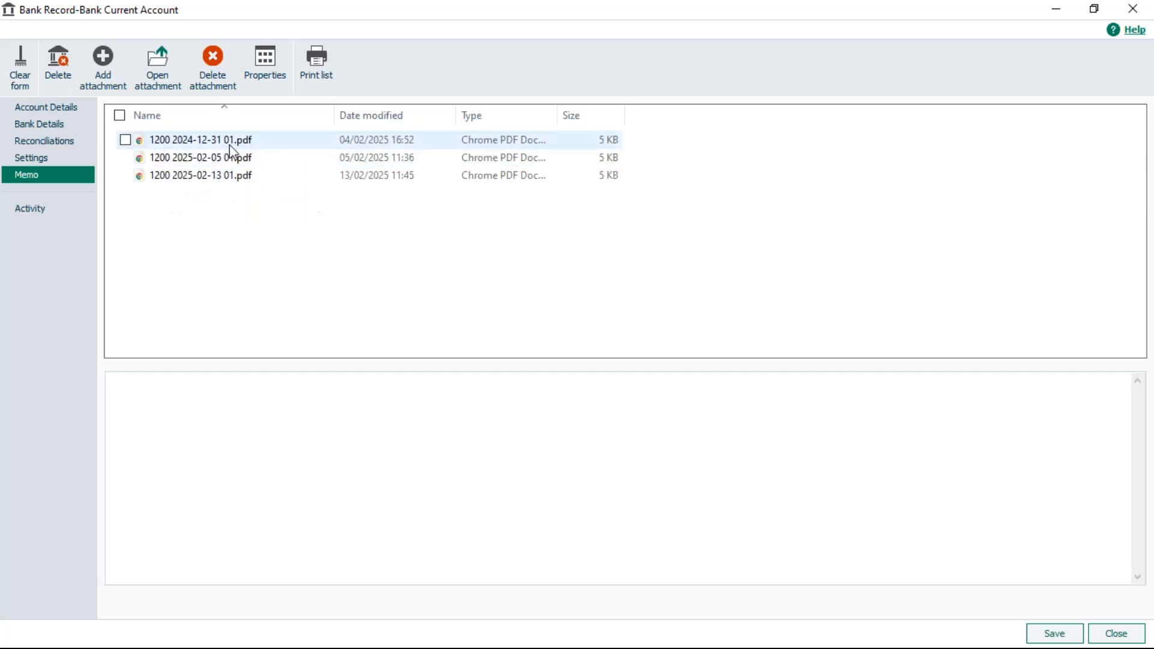
mouse_move(220, 181)
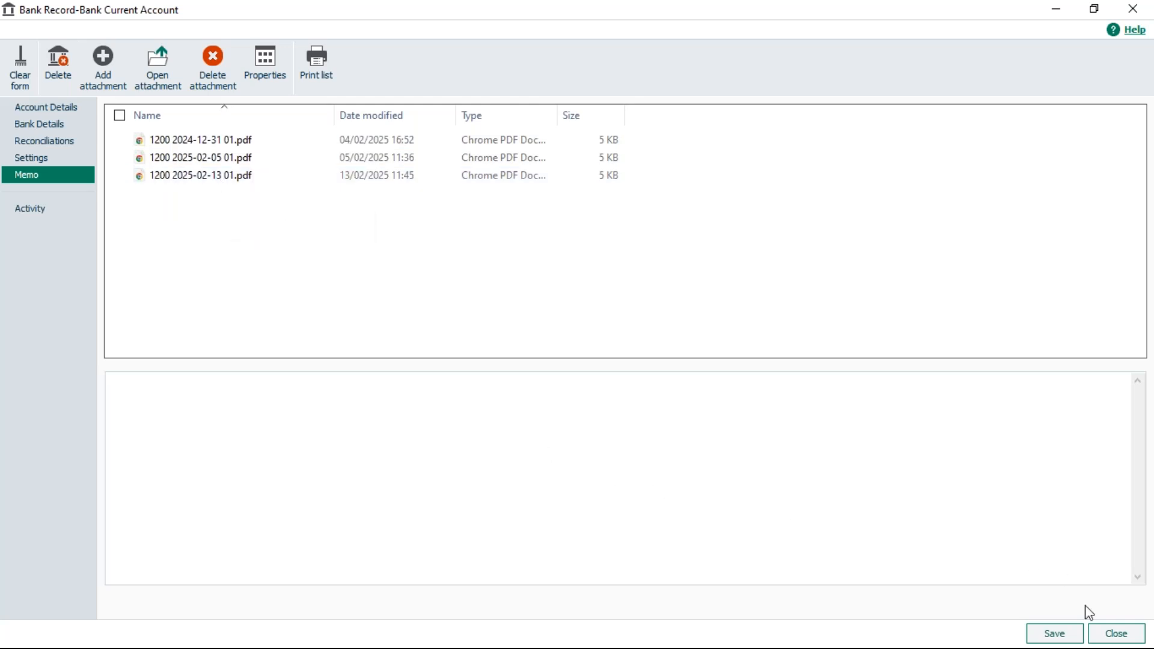
left_click(1111, 635)
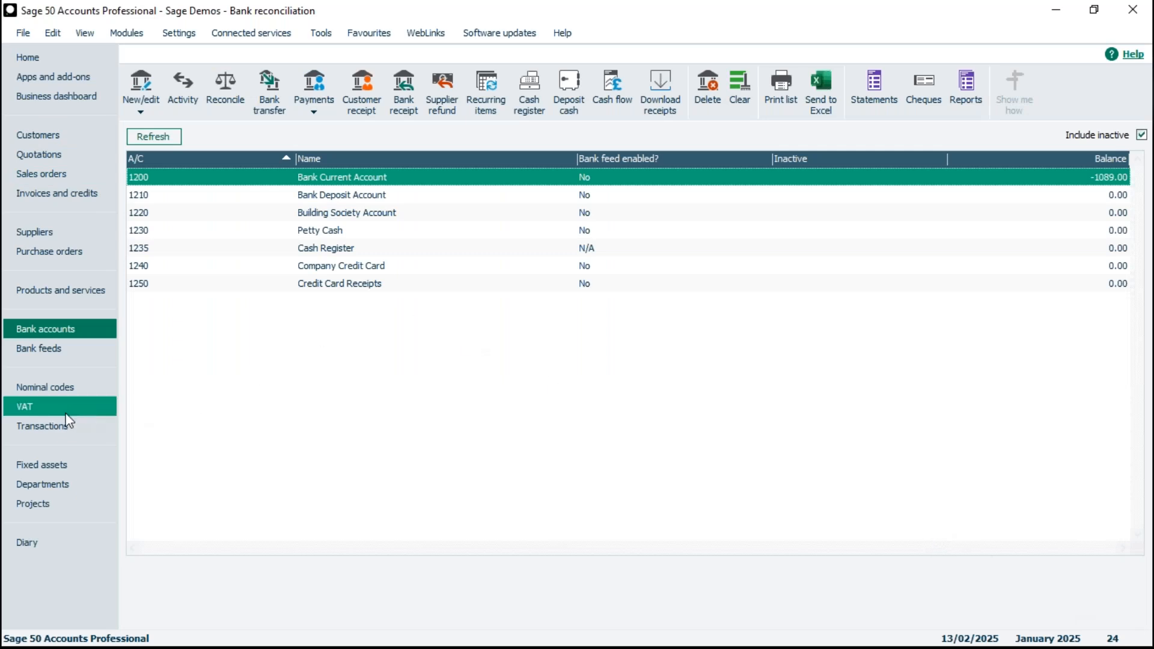
Open the transactions list and examine the Bank and Bank Rec Date columns for the reconciled entries.
left_click(52, 427)
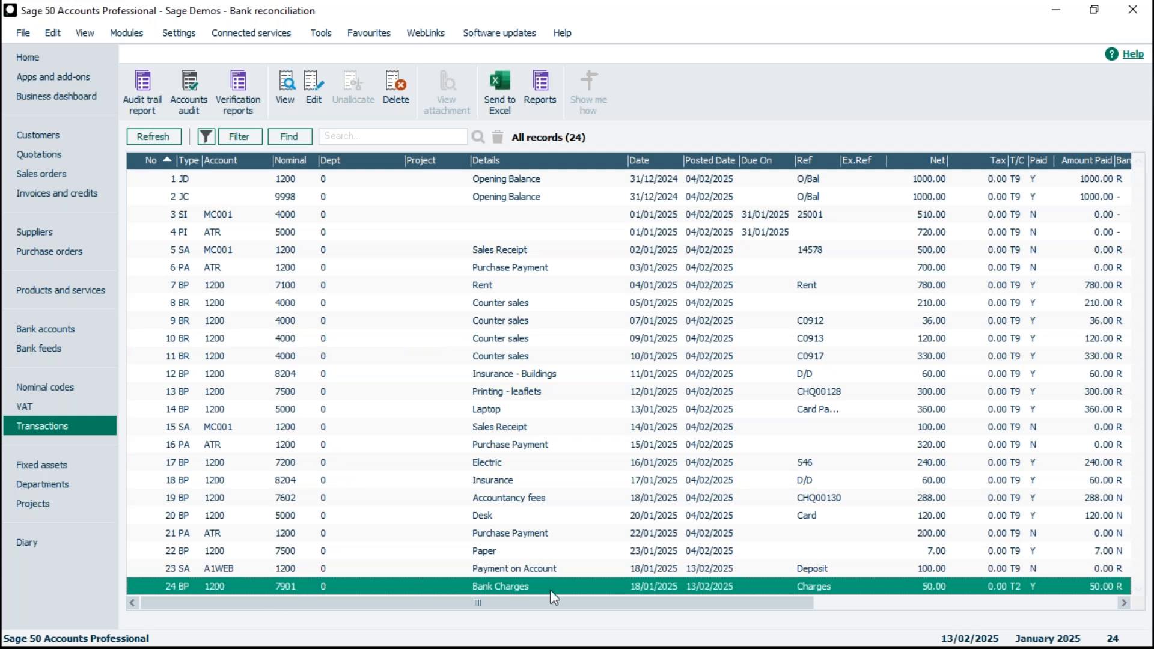
left_click_drag(774, 606, 991, 614)
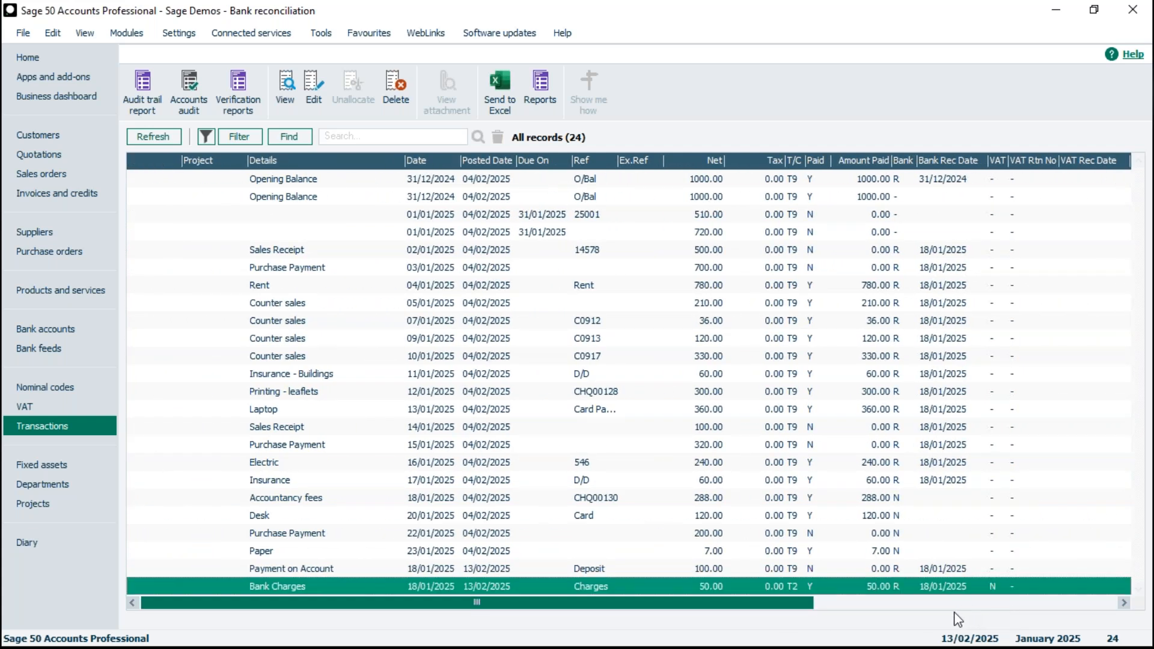
left_click(832, 607)
left_click_drag(854, 608, 880, 608)
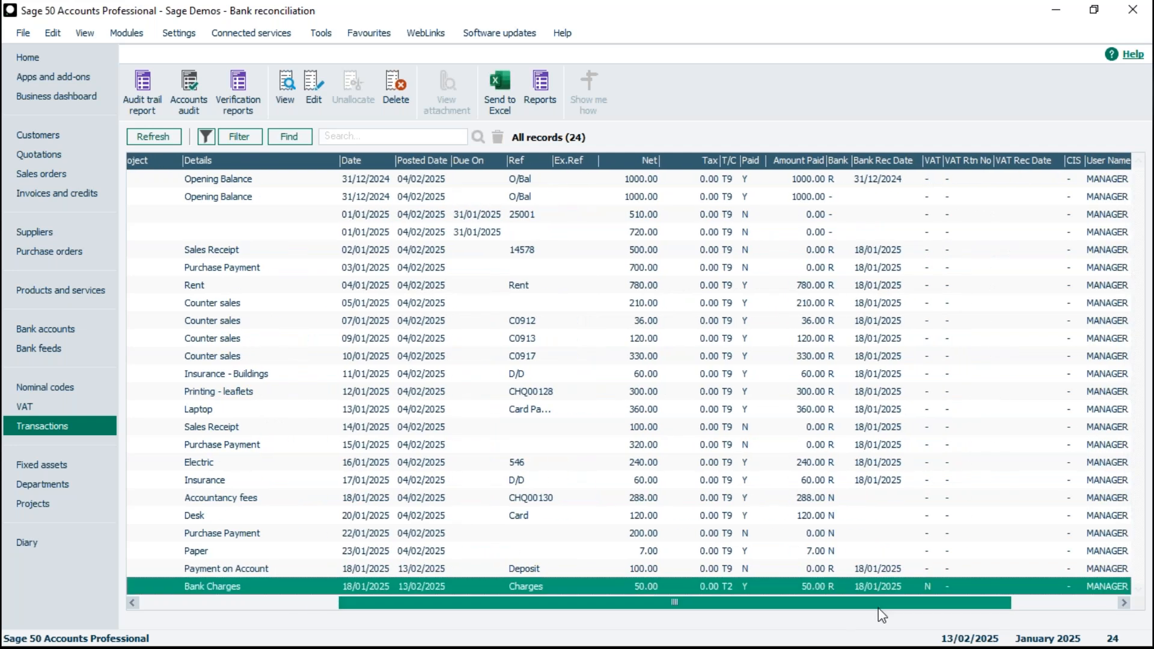